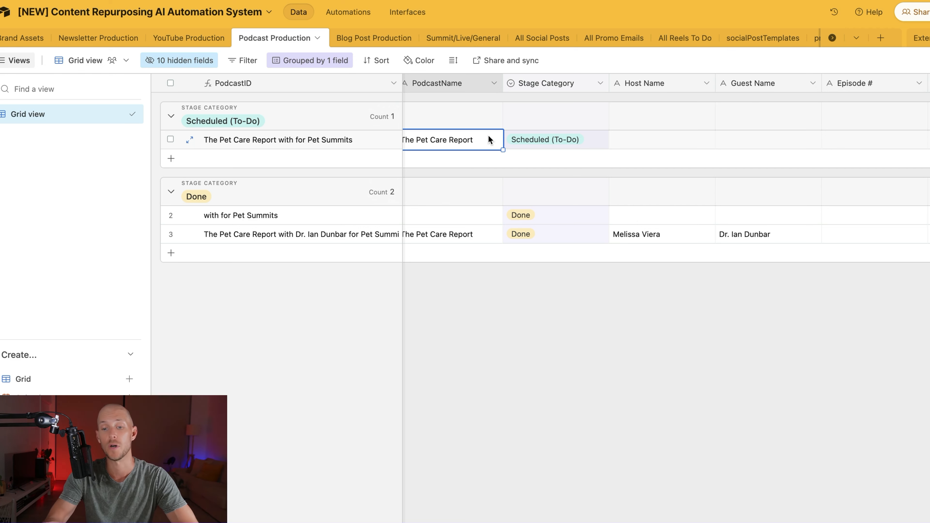
# Step: Paste the host's name from the TextEdit transcript into the new record's Host Name cell
pyautogui.hscroll(3, 648, 110)
pyautogui.hscroll(-5, 667, 121)
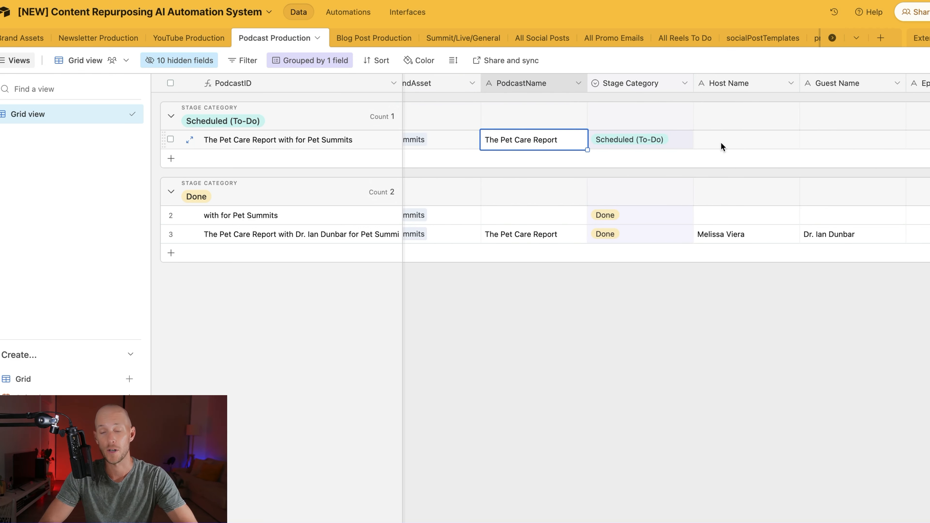
pyautogui.hscroll(5, 720, 143)
pyautogui.click(569, 143)
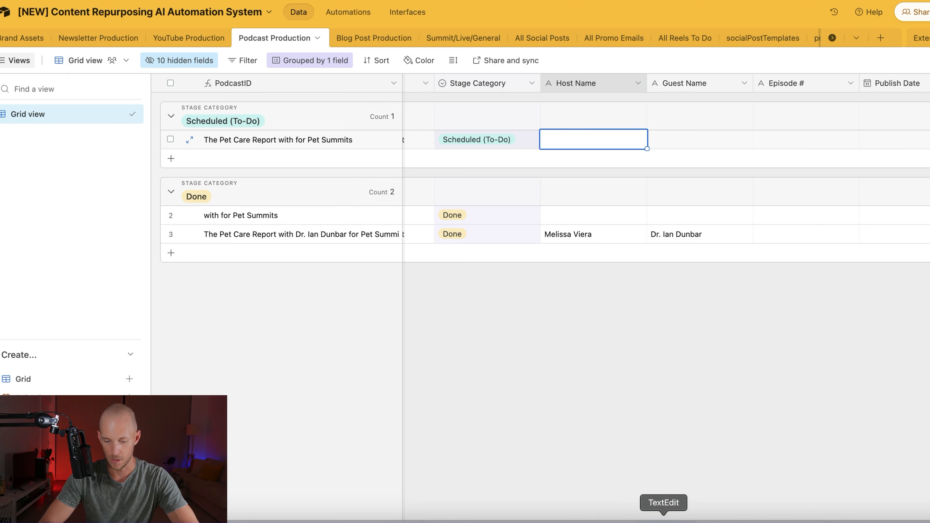
pyautogui.click(661, 518)
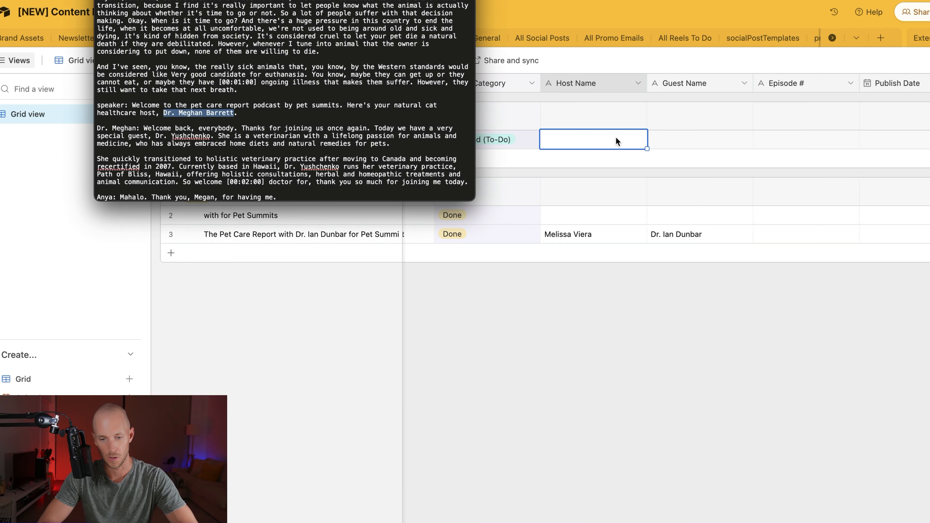
pyautogui.click(616, 139)
pyautogui.doubleClick(616, 139)
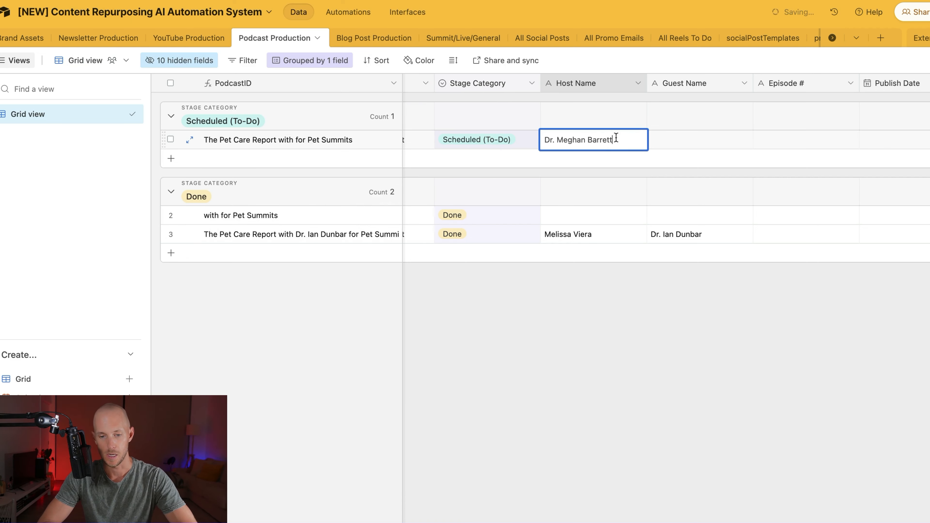
pyautogui.click(702, 139)
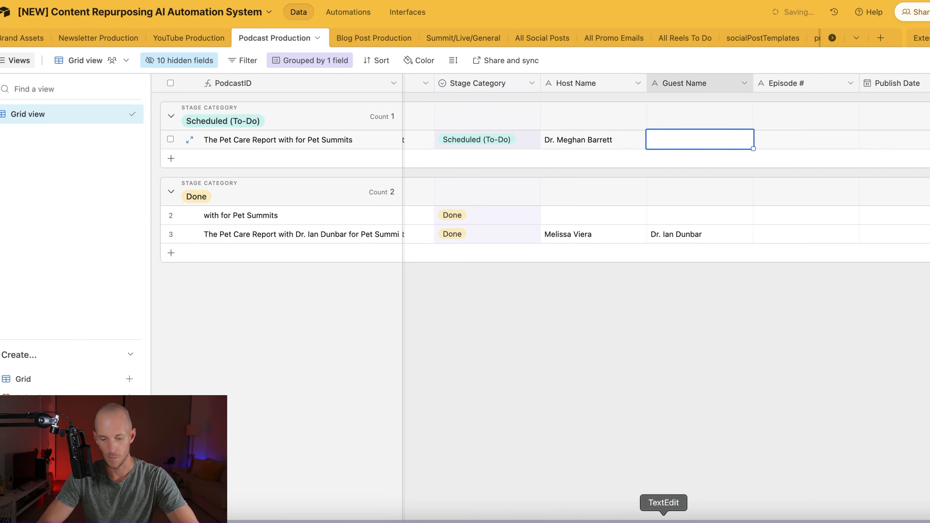
# Step: Type the guest's full name into the record's Guest Name cell
pyautogui.click(664, 517)
pyautogui.click(156, 136)
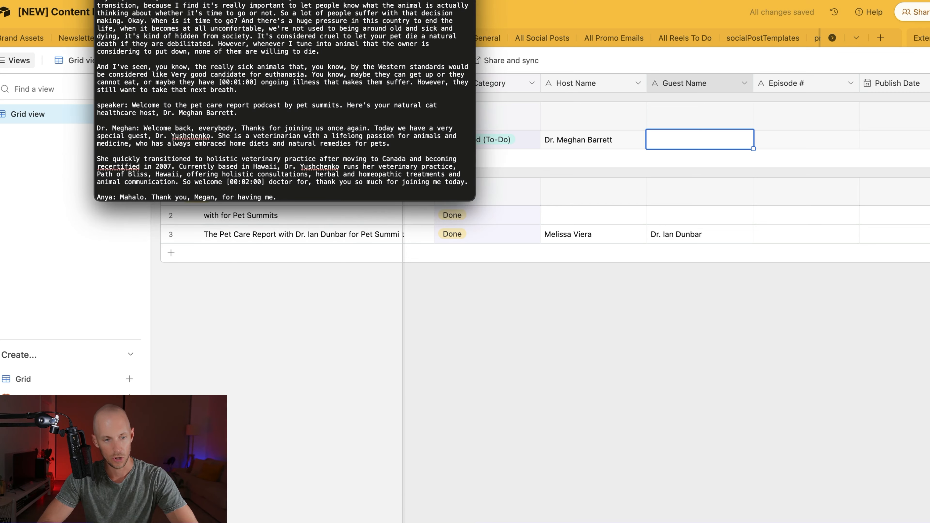
pyautogui.click(691, 137)
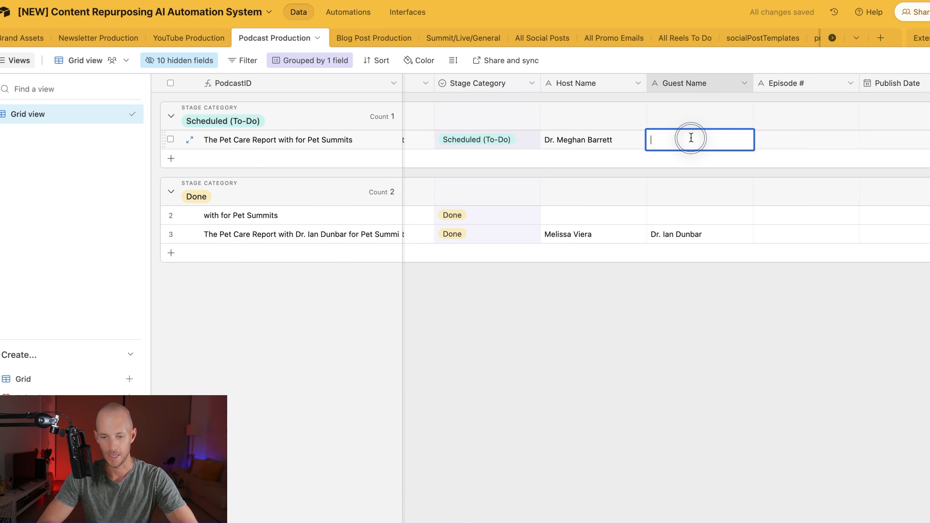
pyautogui.click(801, 141)
pyautogui.hscroll(6, 802, 147)
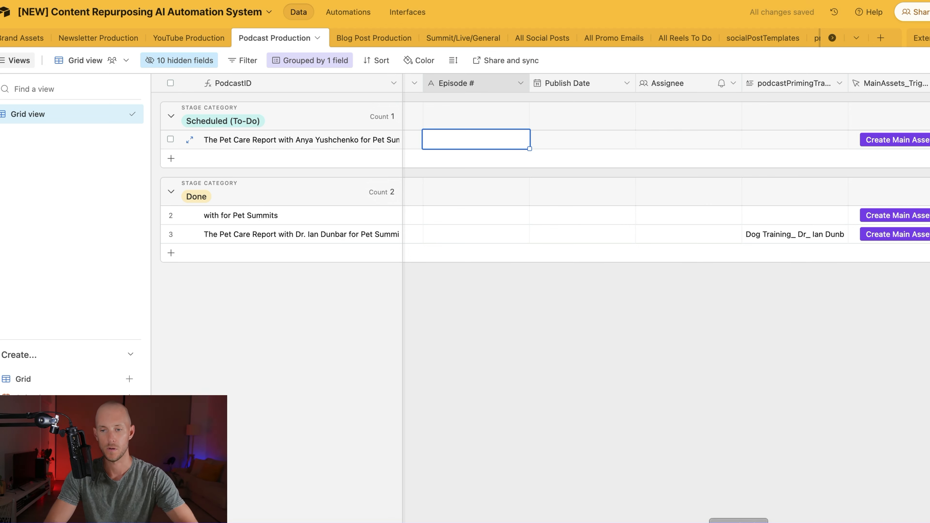
# Step: Set the new record's Episode # to 27
pyautogui.press('super+t')
pyautogui.write('thepet')
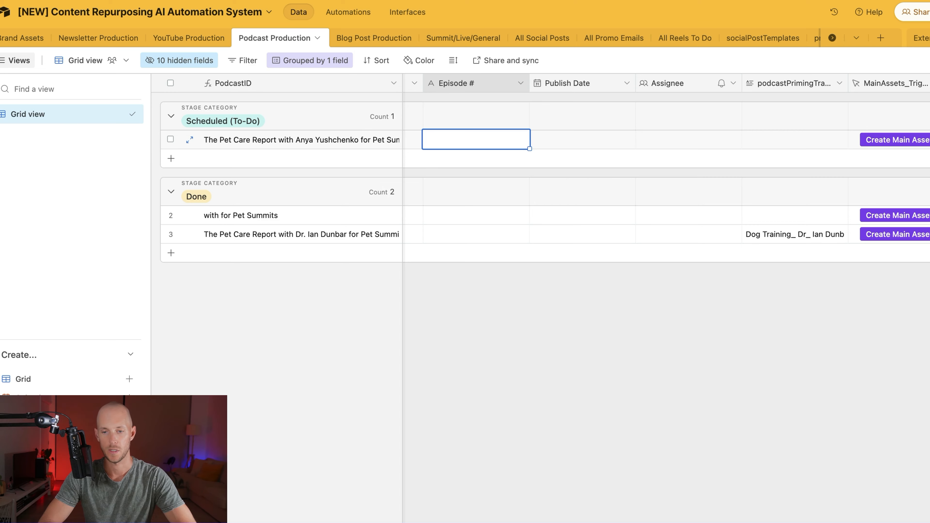
pyautogui.click(471, 136)
pyautogui.write('27')
pyautogui.press('Tab')
# Step: Pick 15 March 2024 as the record's Publish Date
pyautogui.click(597, 134)
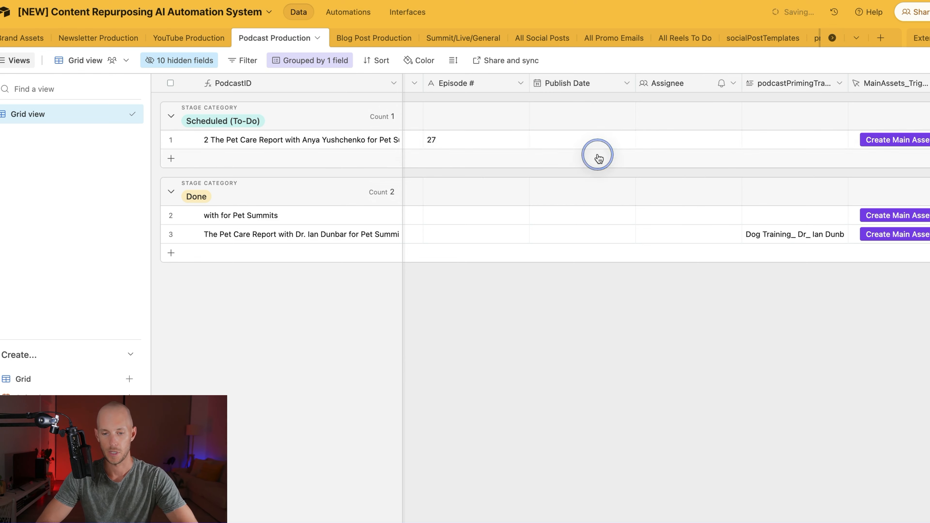
pyautogui.click(605, 139)
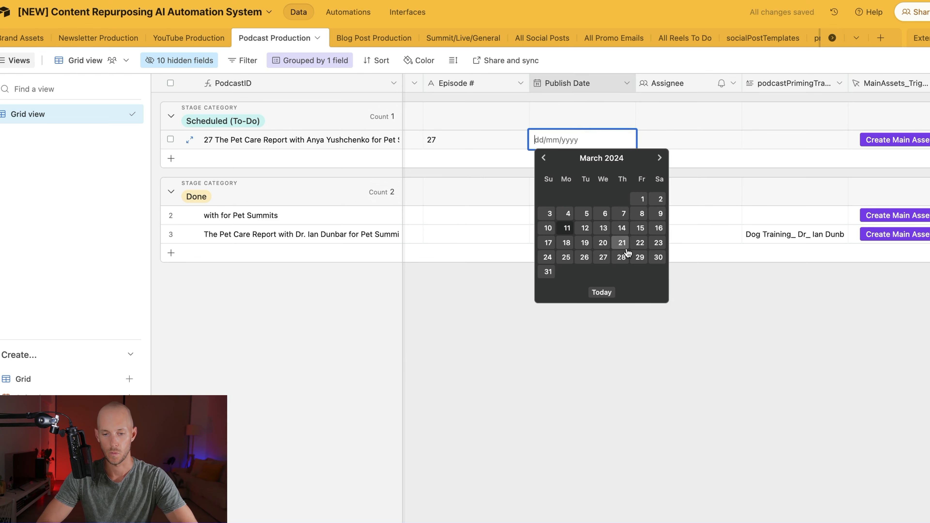
pyautogui.click(638, 223)
pyautogui.press('Tab')
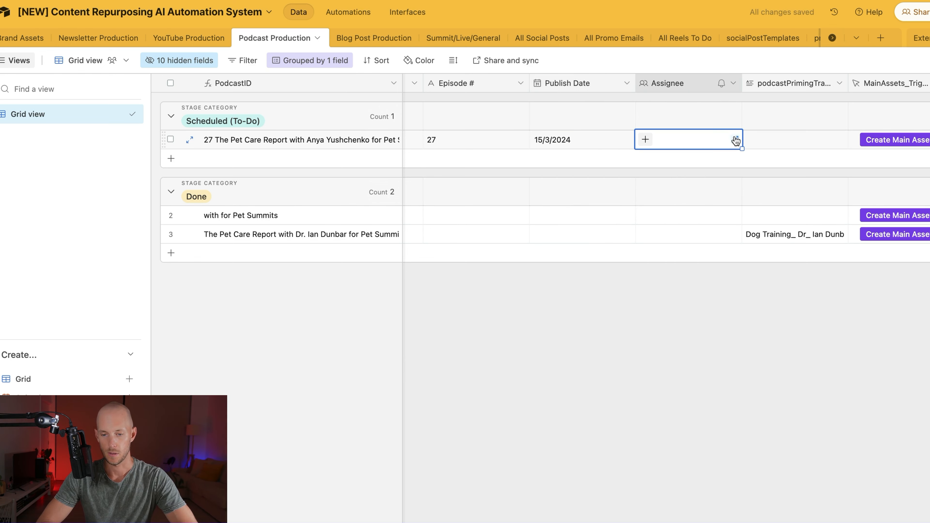
pyautogui.click(779, 139)
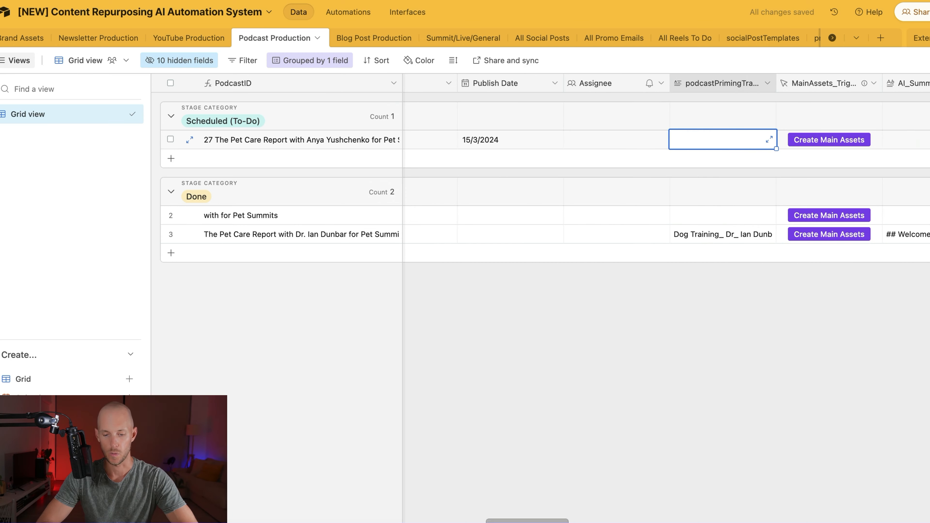
pyautogui.hscroll(-10, 530, 120)
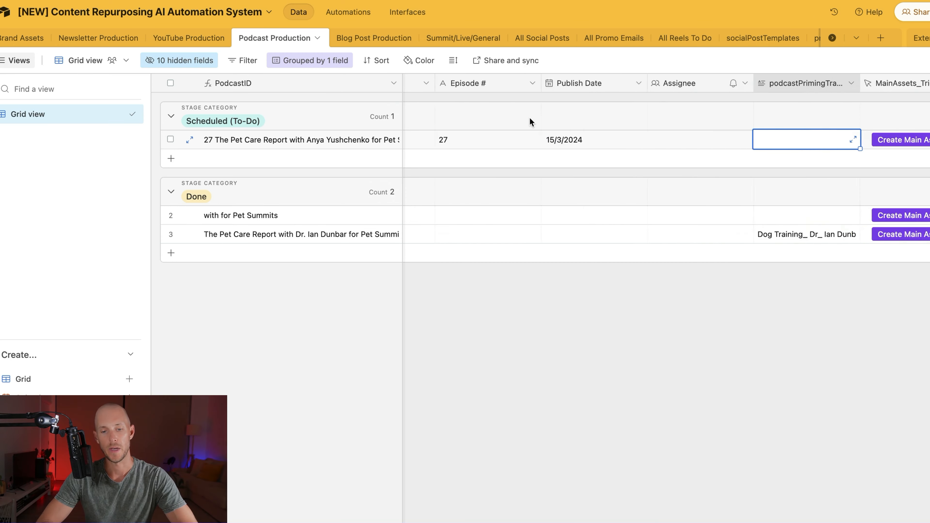
pyautogui.hscroll(10, 531, 121)
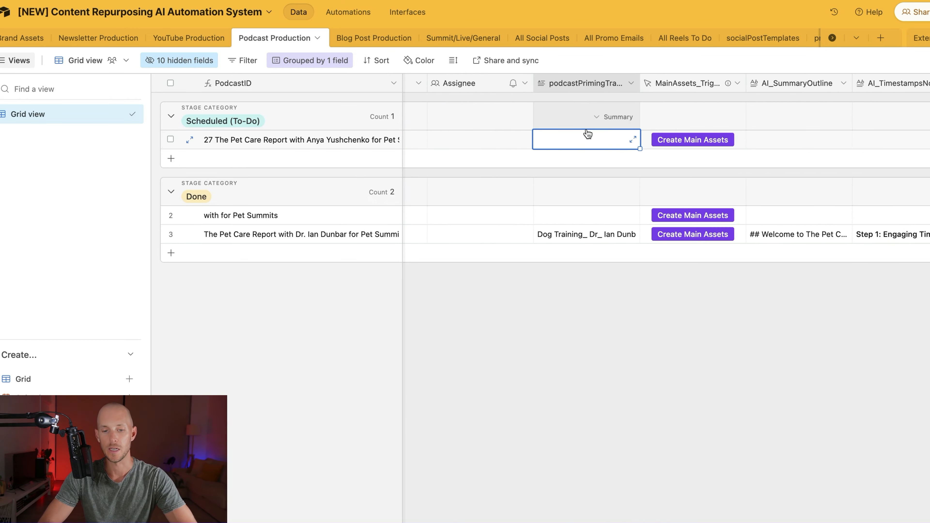
pyautogui.hscroll(1, 586, 129)
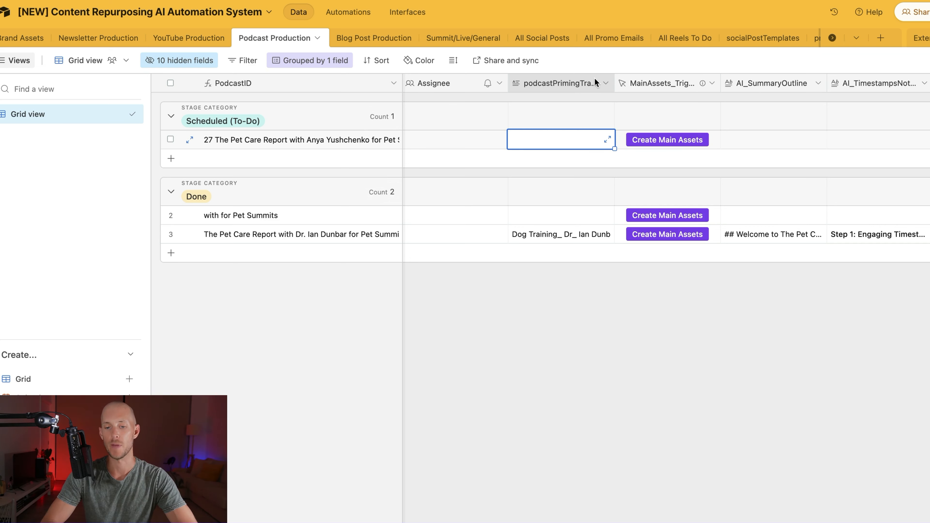
pyautogui.hscroll(5, 649, 154)
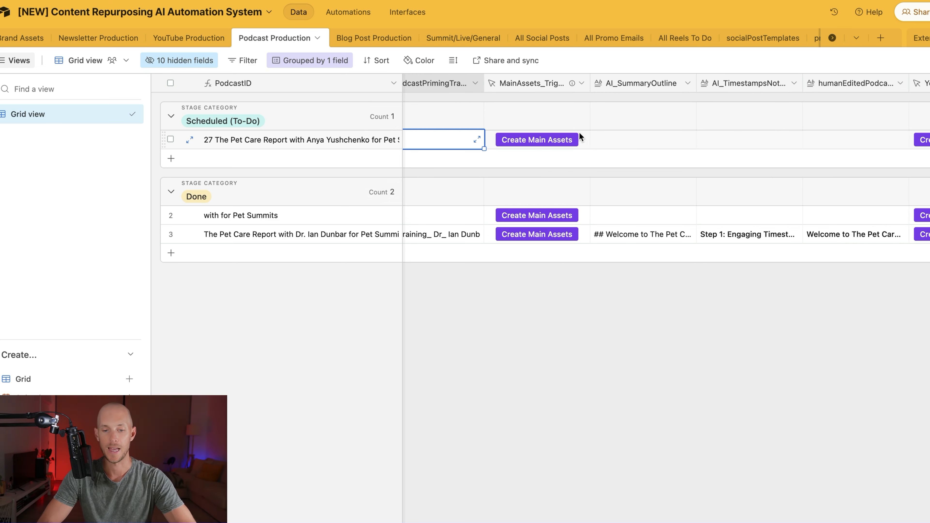
pyautogui.hscroll(3, 649, 132)
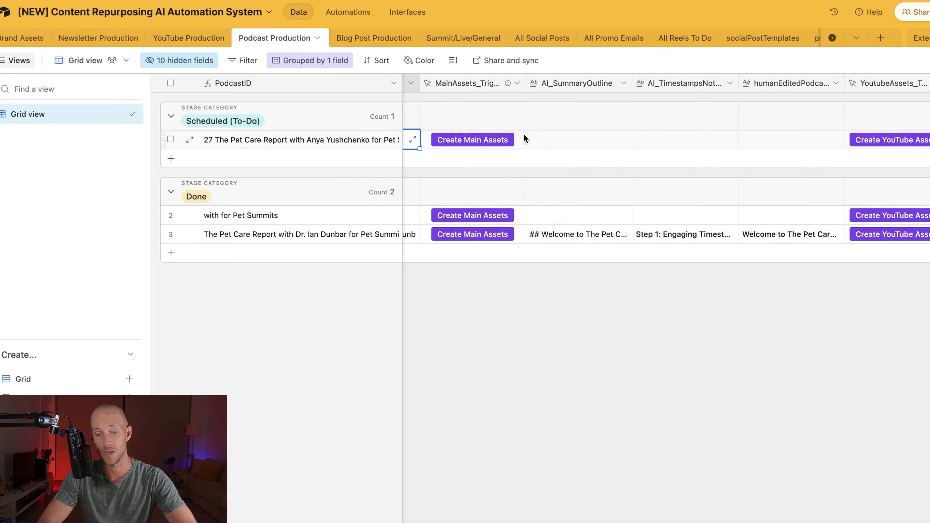
pyautogui.click(612, 85)
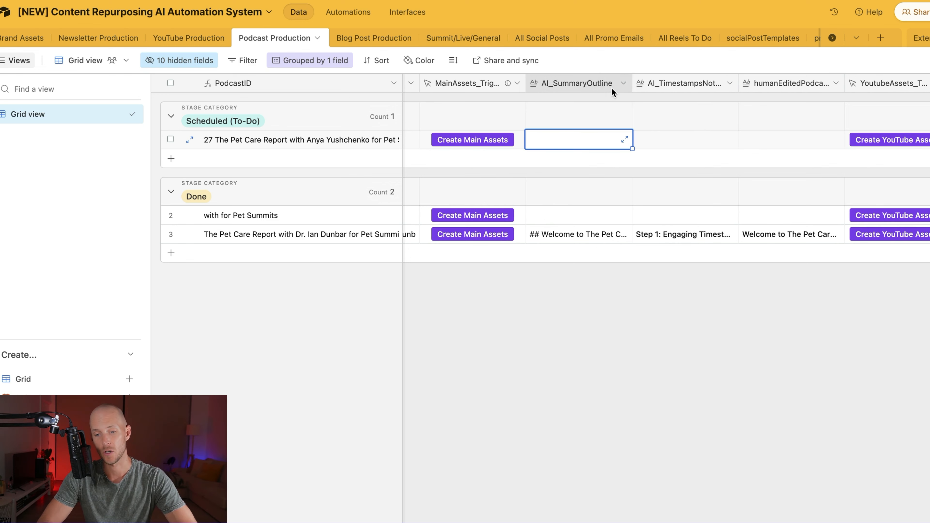
pyautogui.click(669, 83)
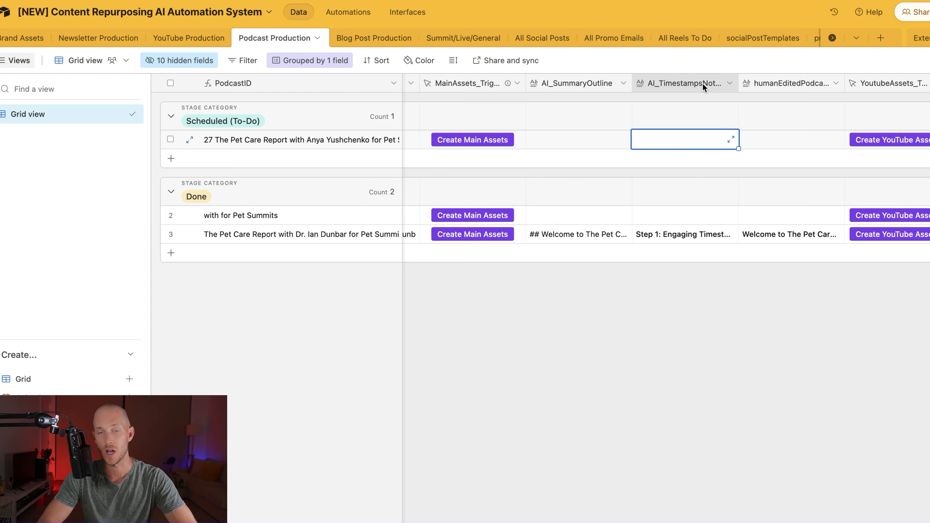
pyautogui.click(788, 84)
pyautogui.hscroll(10, 789, 84)
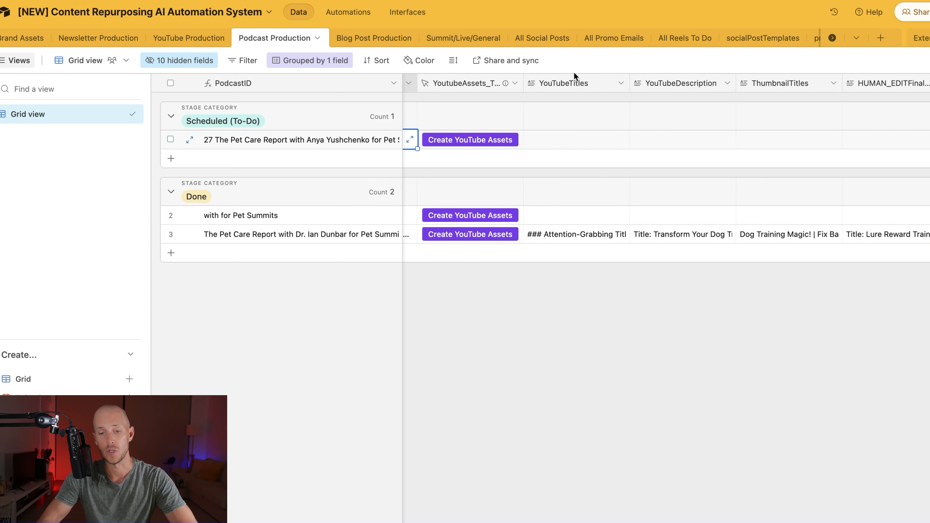
pyautogui.press('Right')
pyautogui.press('Right')
pyautogui.press('Right')
pyautogui.hscroll(2, 671, 83)
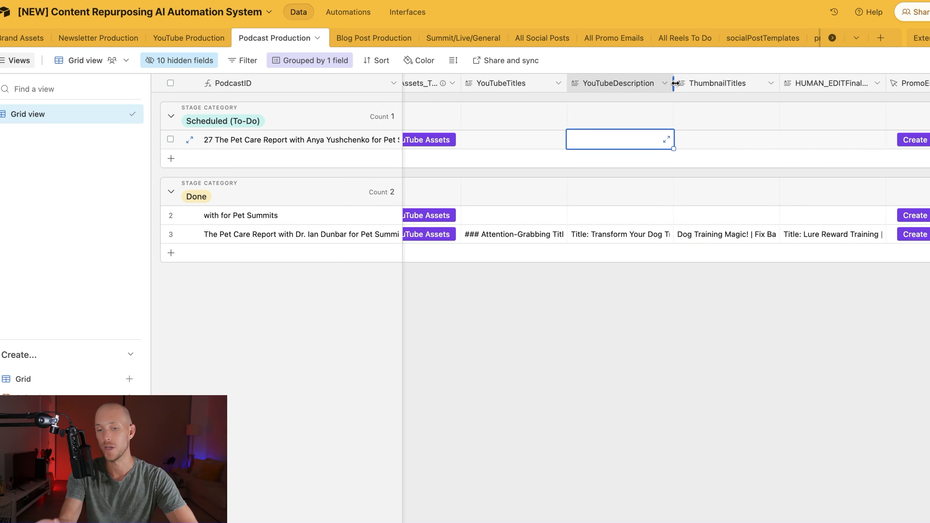
pyautogui.hscroll(3, 676, 83)
pyautogui.press('Right')
pyautogui.hscroll(3, 640, 82)
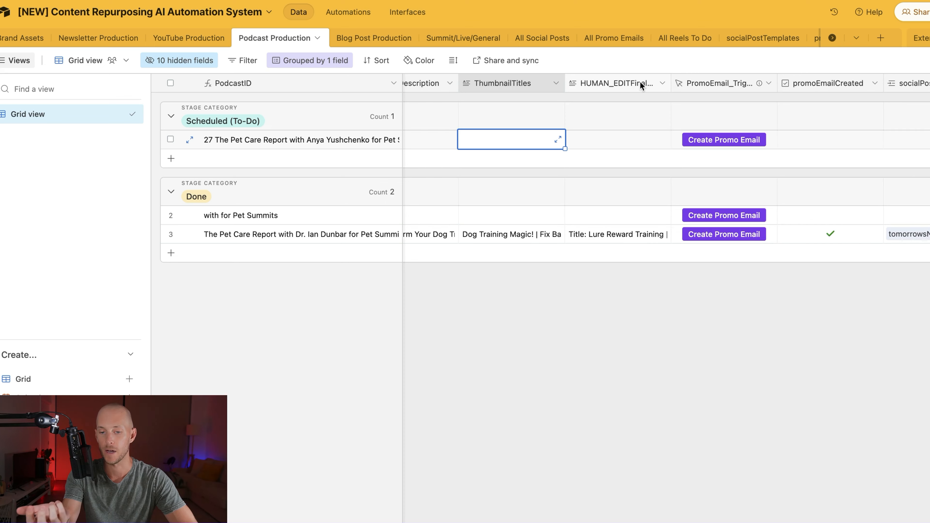
pyautogui.press('Right')
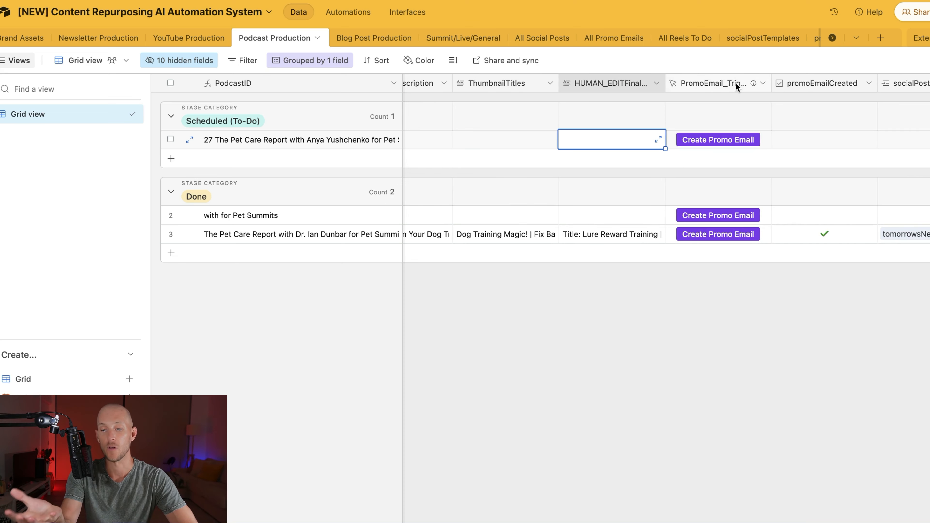
pyautogui.hscroll(10, 735, 83)
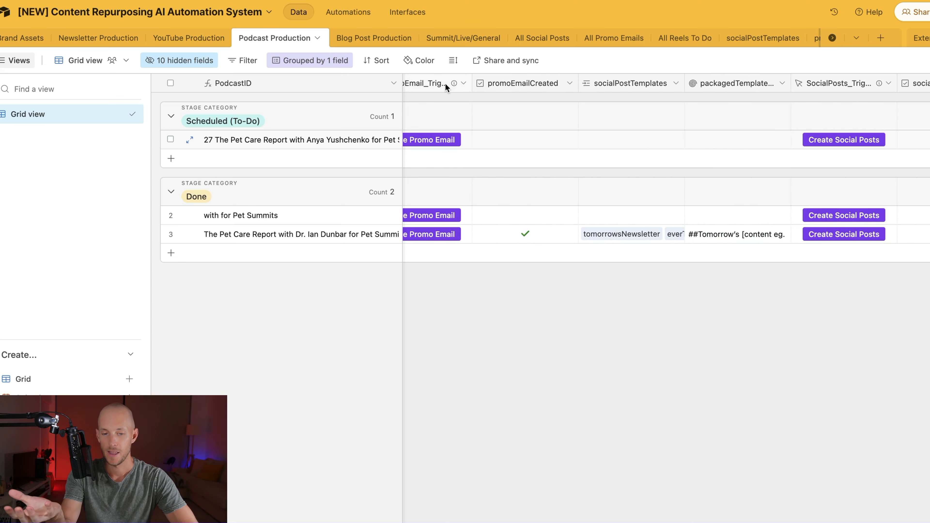
pyautogui.hscroll(-1, 446, 84)
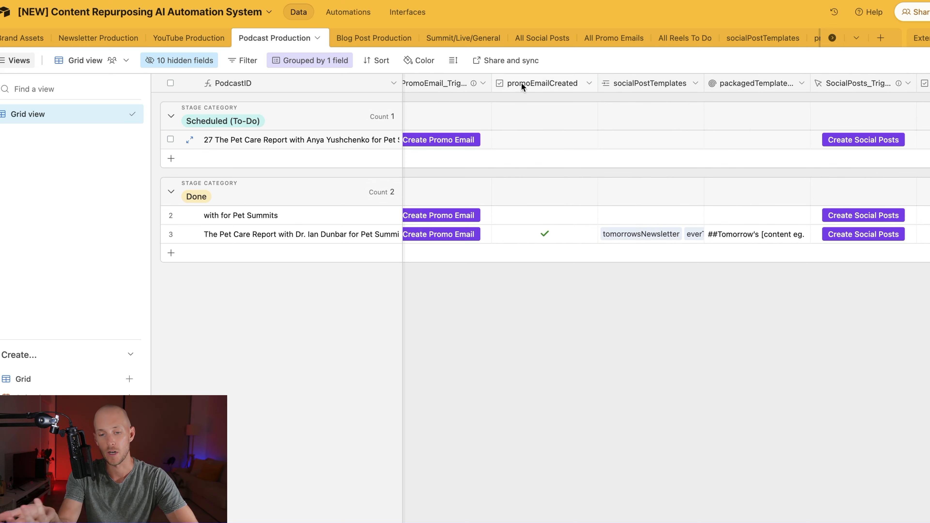
pyautogui.click(638, 82)
pyautogui.hscroll(5, 647, 83)
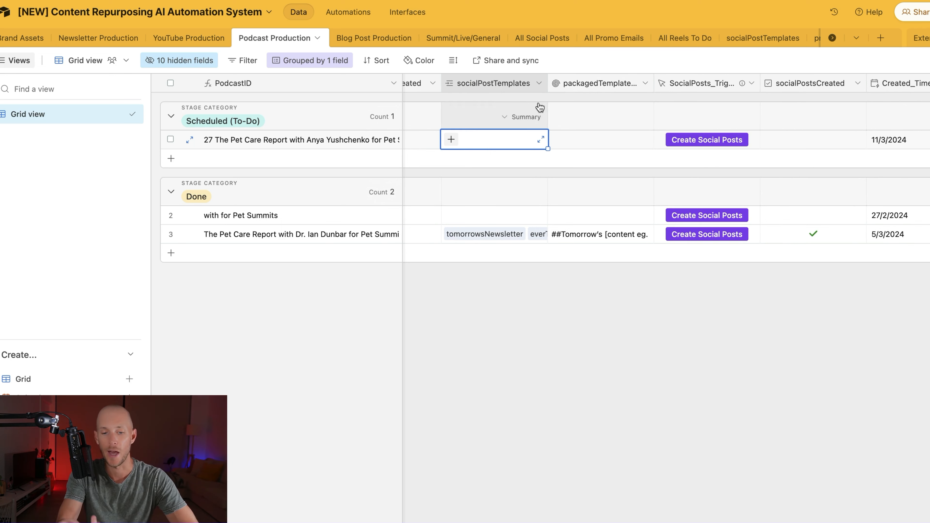
pyautogui.hscroll(-15, 702, 111)
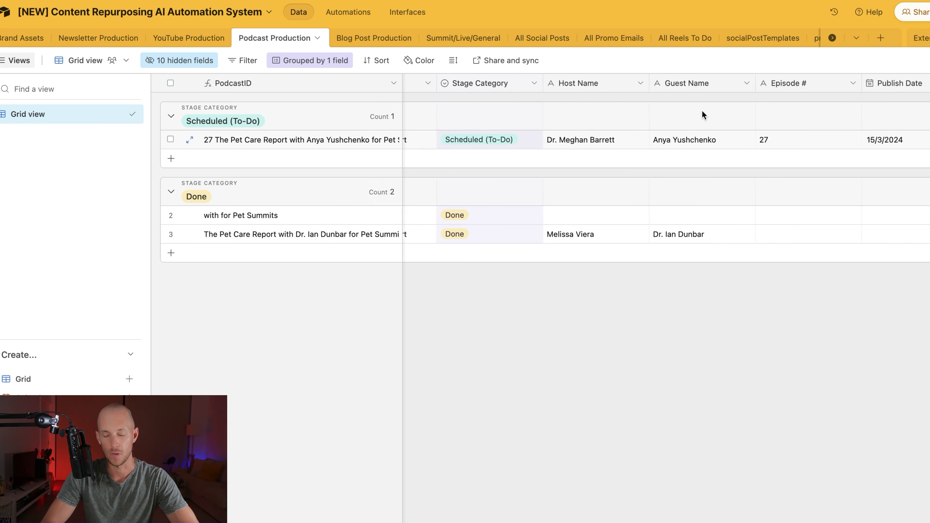
# Step: Open the podcastPrimingTranscript editor and undo an accidental paste of the guest name
pyautogui.hscroll(10, 730, 118)
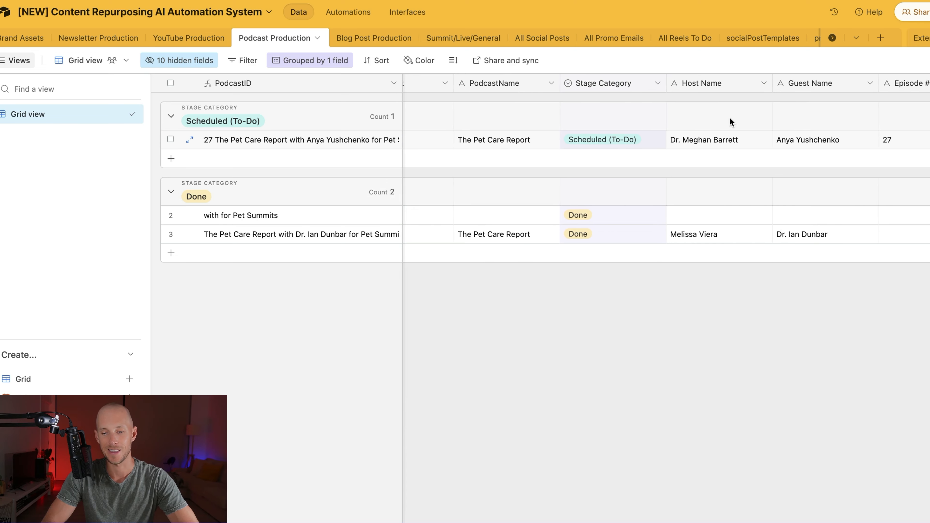
pyautogui.hscroll(12, 568, 93)
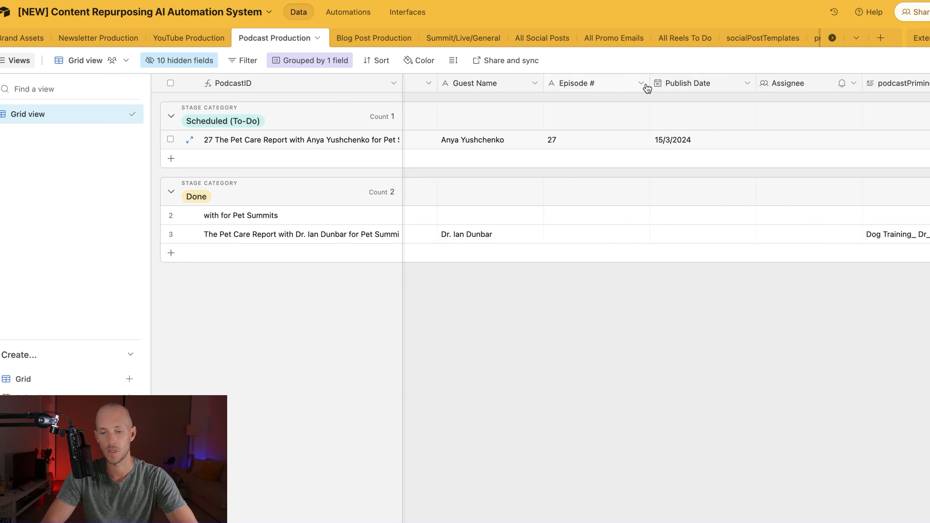
pyautogui.hscroll(1, 542, 85)
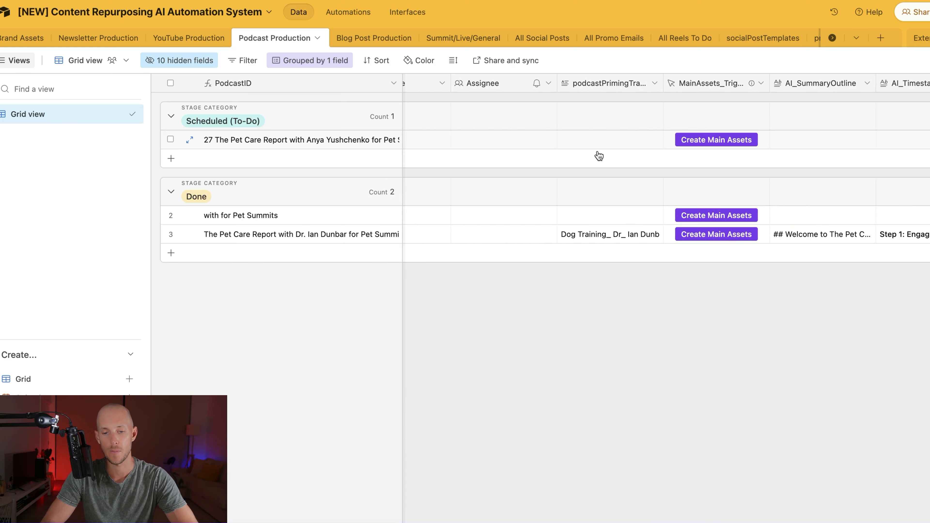
pyautogui.click(600, 139)
pyautogui.click(656, 141)
pyautogui.click(694, 132)
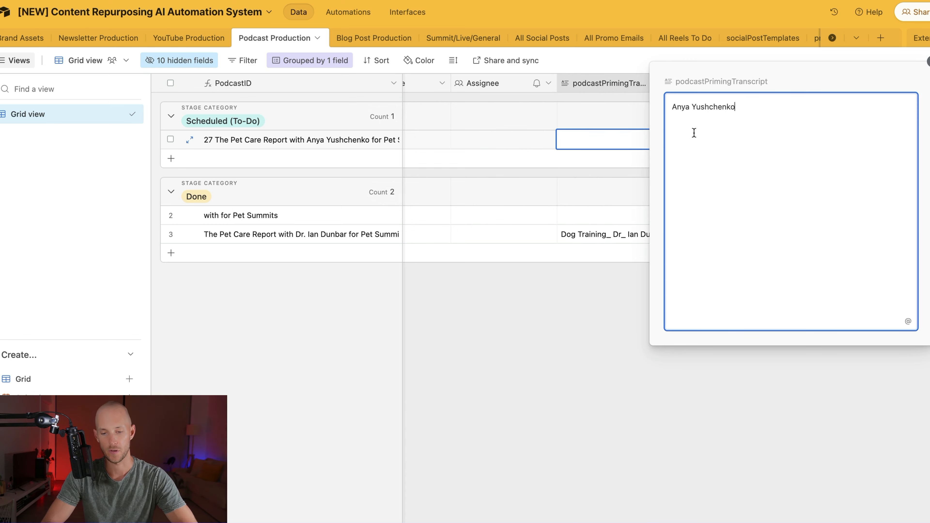
pyautogui.press('super+z')
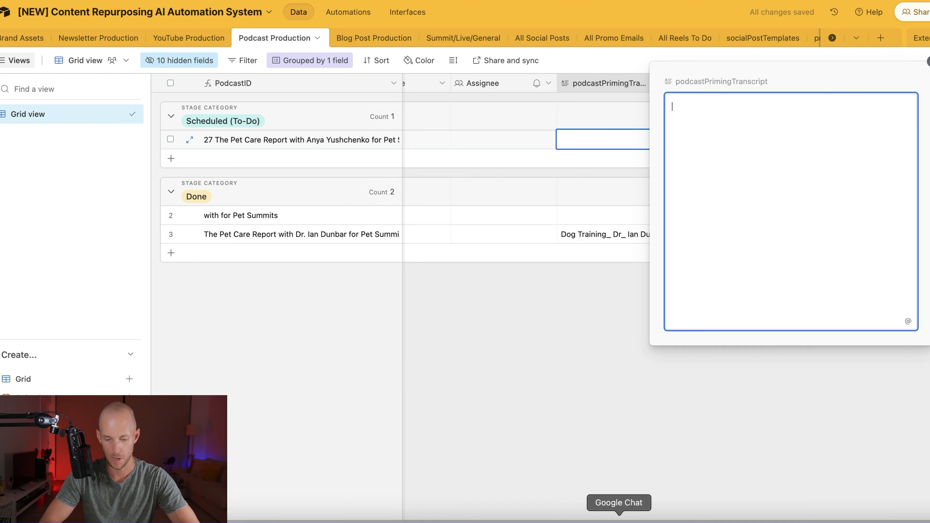
# Step: Paste the full TextEdit transcript into the field and delete its header lines
pyautogui.click(655, 518)
pyautogui.press('super+a')
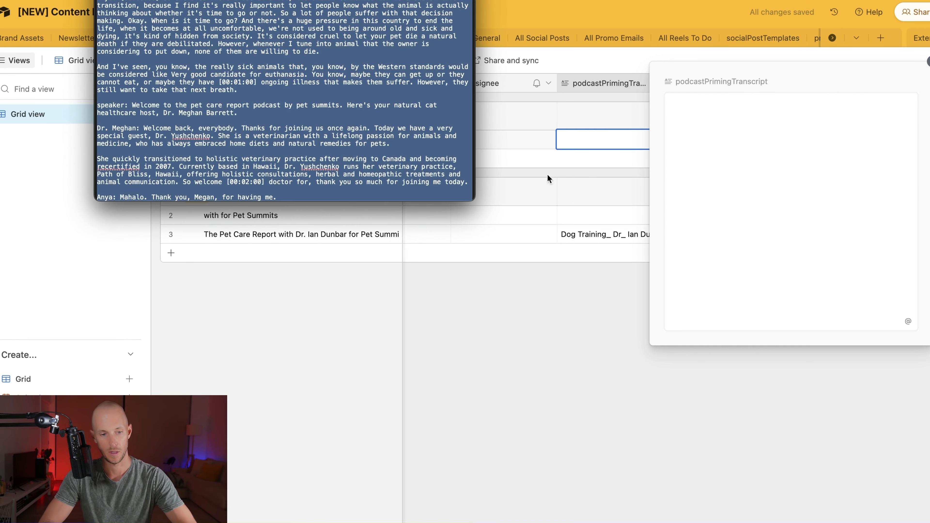
pyautogui.press('super+c')
pyautogui.click(752, 132)
pyautogui.press('super+v')
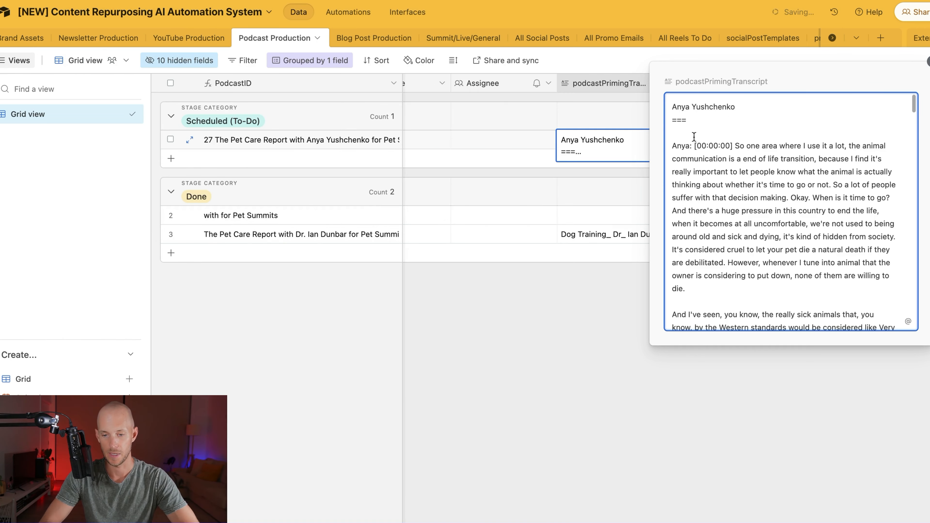
pyautogui.moveTo(673, 145); pyautogui.dragTo(673, 103)
pyautogui.press('BackSpace')
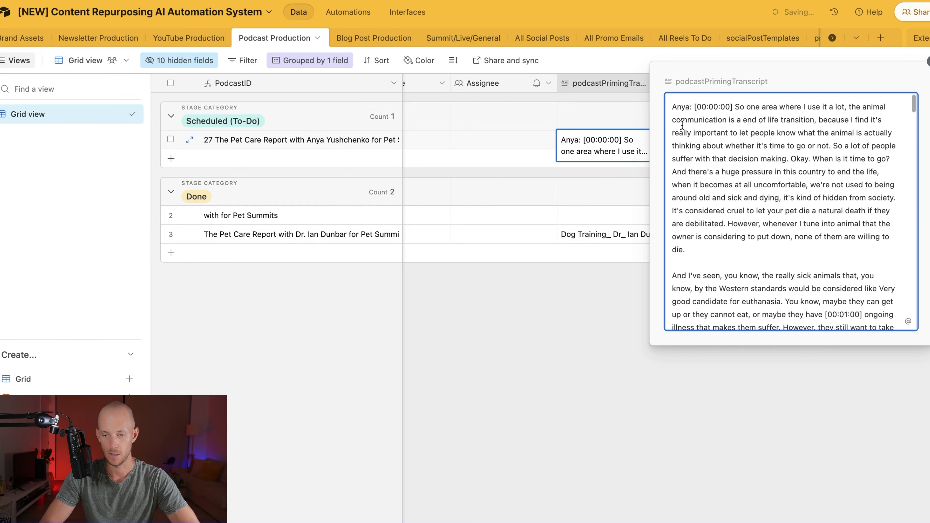
# Step: Save the transcript and trigger Create Main Assets for row 1
pyautogui.click(633, 440)
pyautogui.hscroll(5, 656, 380)
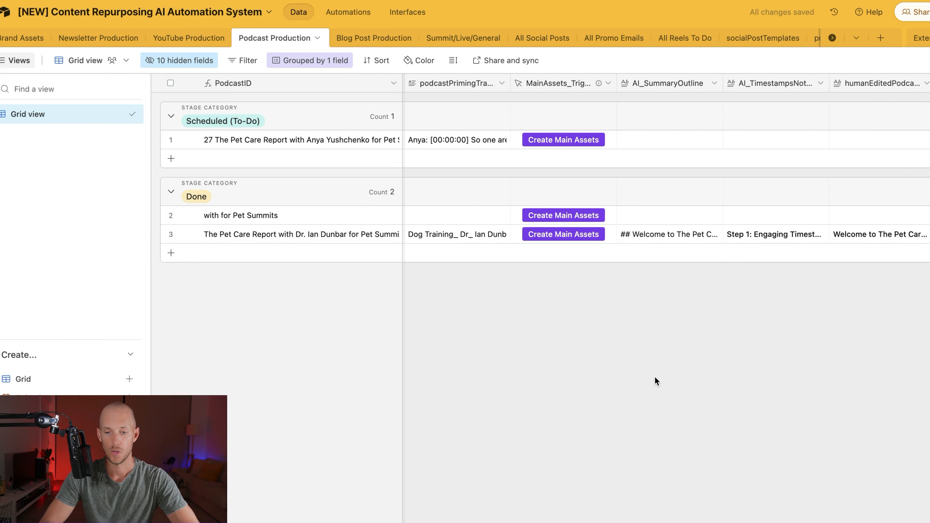
pyautogui.click(547, 142)
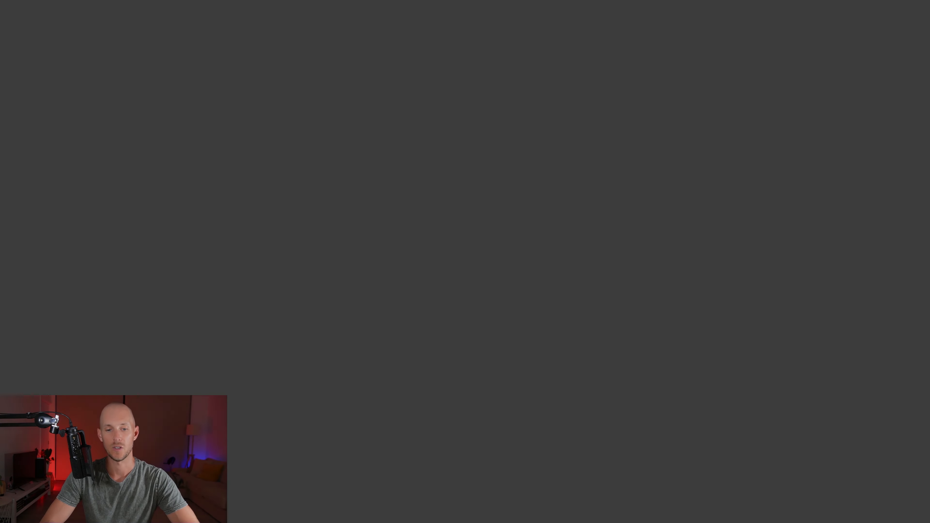
# Step: Close the blank tab and follow the Make.com link in MainAssets_Trigger's field description
pyautogui.press('super+w')
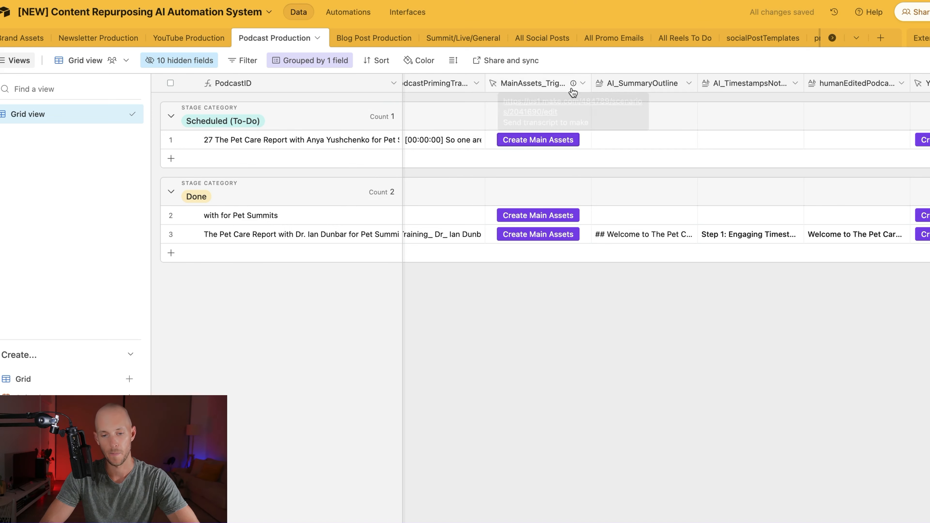
pyautogui.click(573, 83)
pyautogui.moveTo(557, 108)
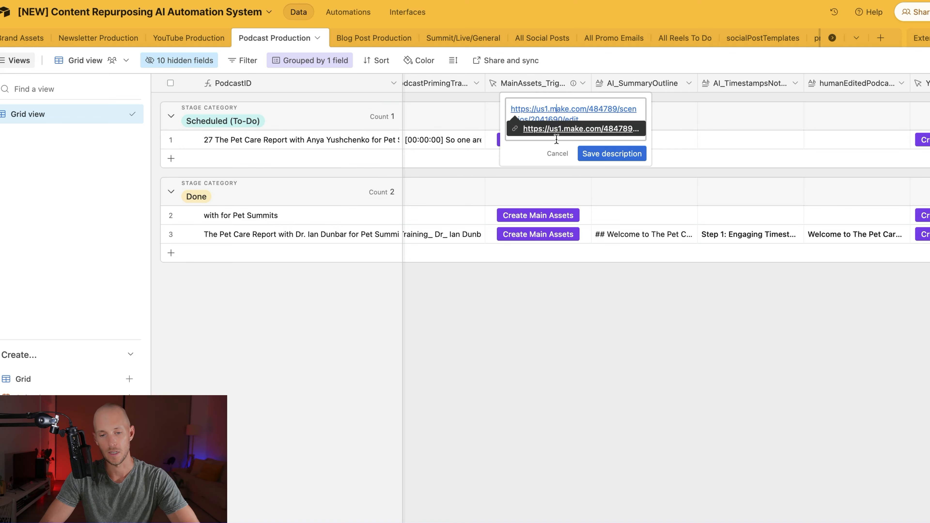
pyautogui.click(558, 133)
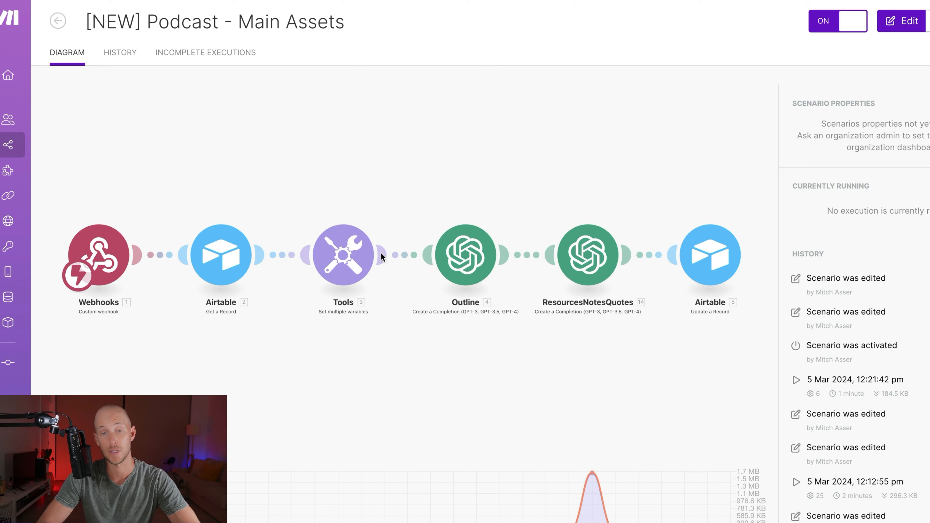
# Step: Review the Tools module's podcastName, primingTranscriptContent, hostName and guestName variables, then close its panel
pyautogui.click(339, 264)
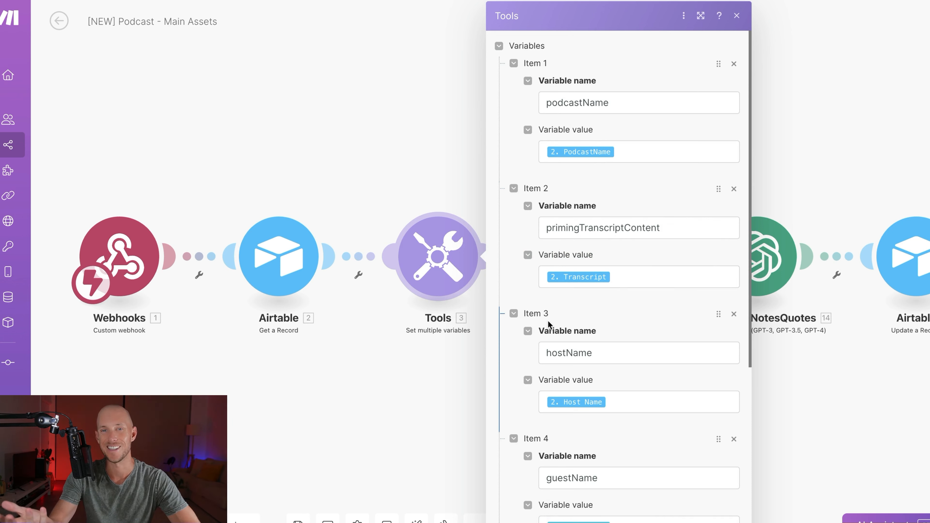
pyautogui.scroll(-6, 549, 322)
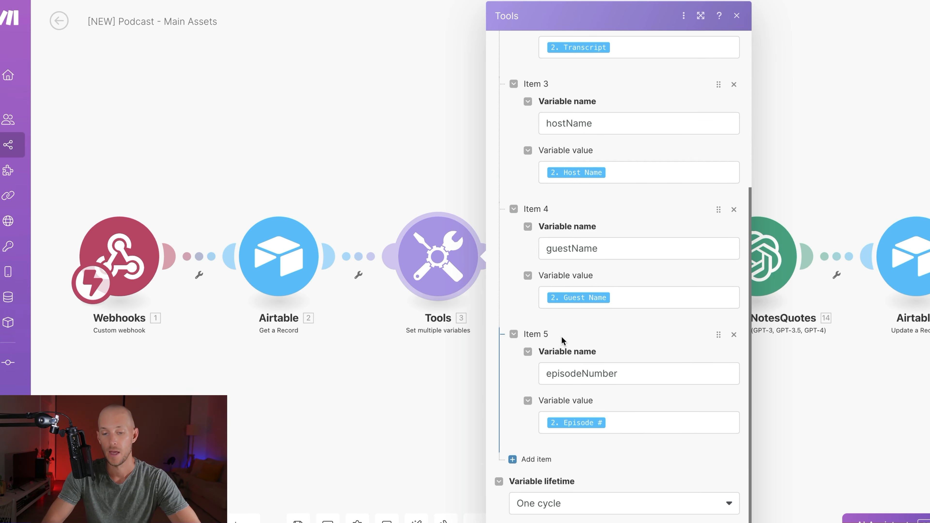
pyautogui.scroll(6, 564, 340)
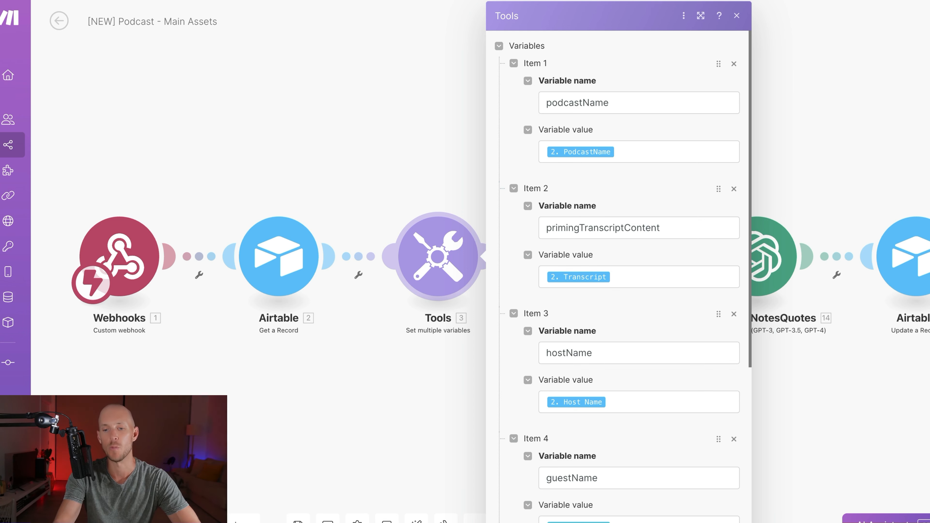
pyautogui.click(737, 16)
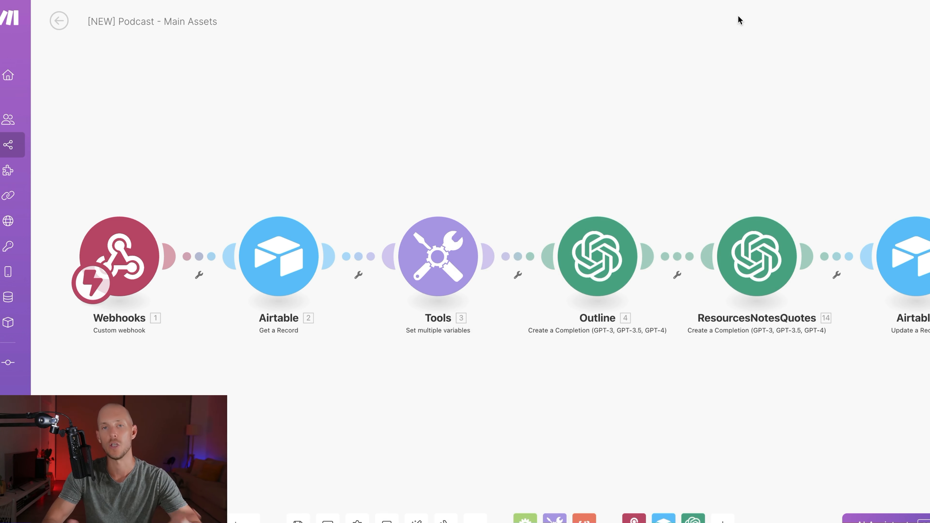
pyautogui.click(640, 91)
pyautogui.click(612, 257)
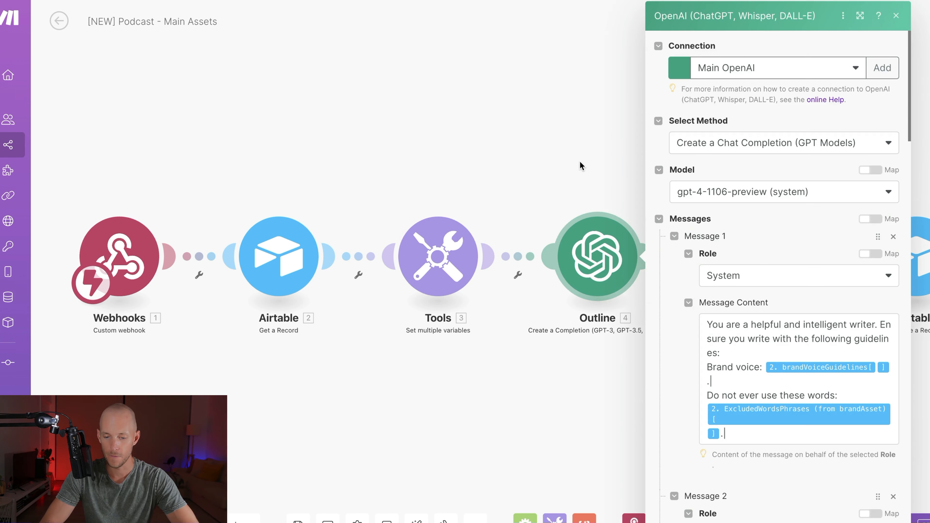
pyautogui.scroll(-3, 735, 293)
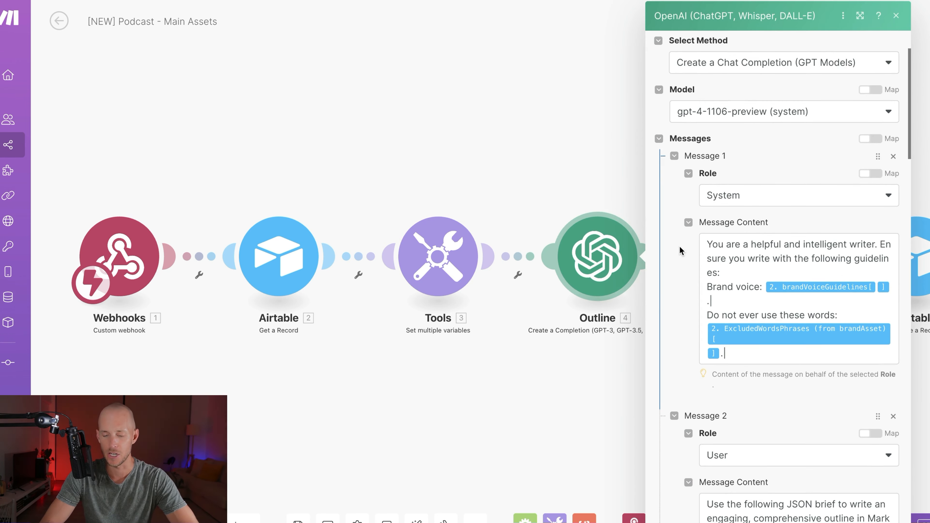
pyautogui.scroll(-3, 679, 249)
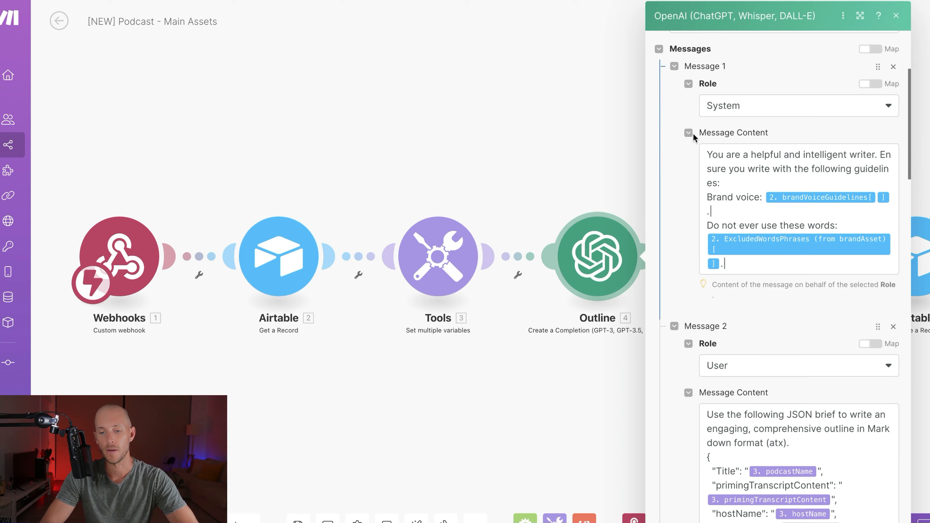
pyautogui.scroll(-9, 754, 417)
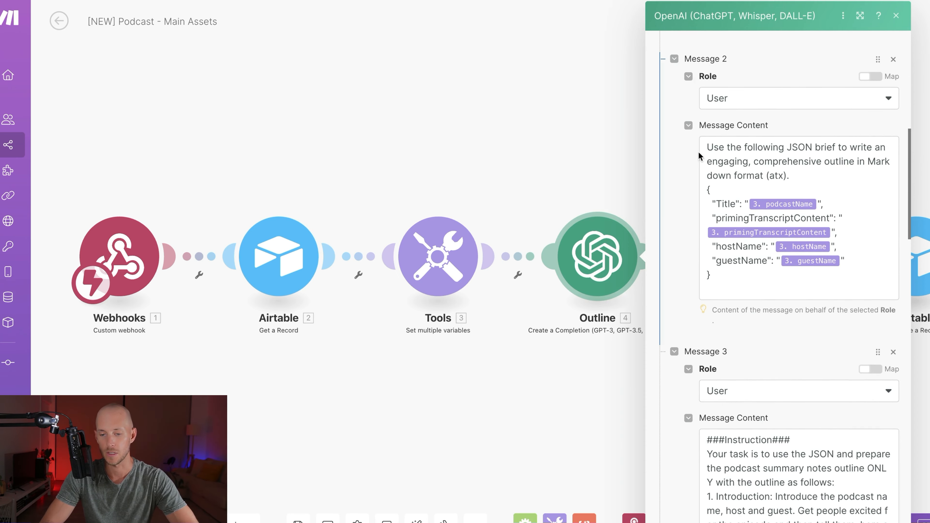
pyautogui.moveTo(701, 158); pyautogui.dragTo(722, 226)
pyautogui.scroll(-11, 716, 237)
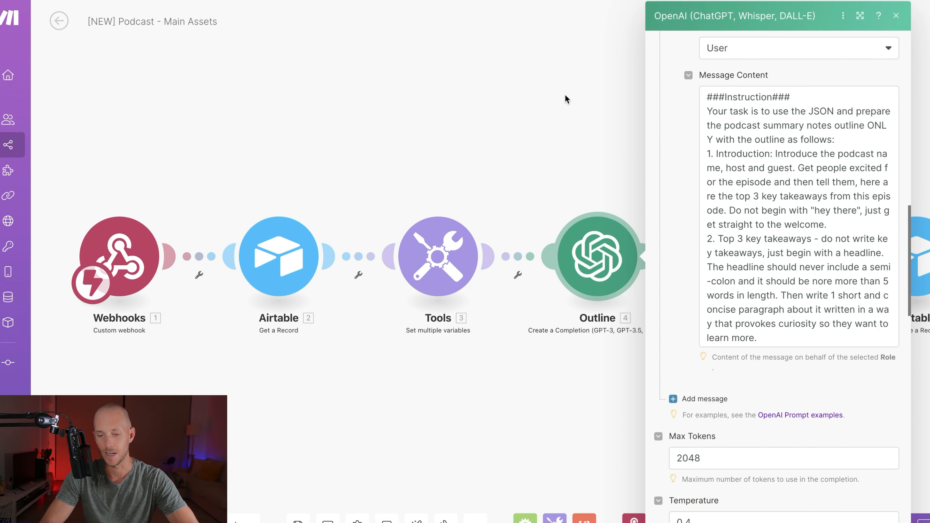
pyautogui.click(727, 158)
pyautogui.scroll(-2, 733, 240)
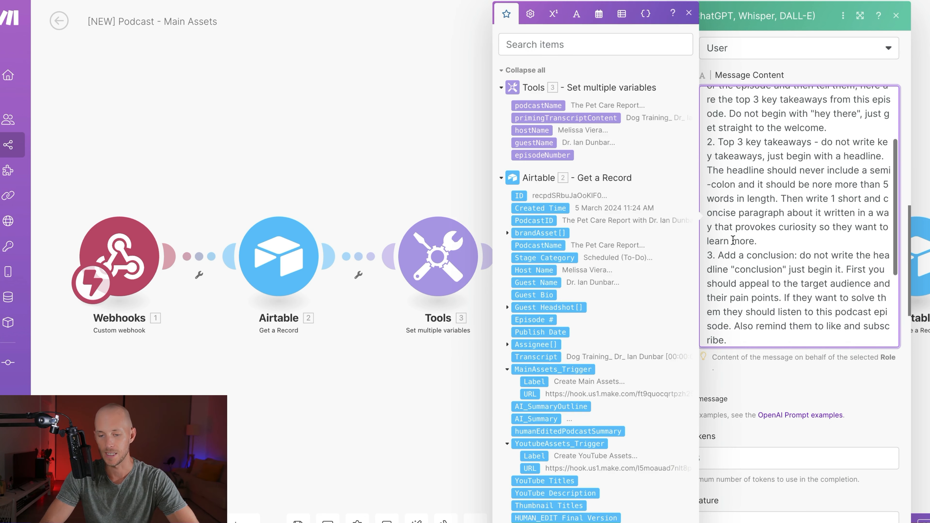
pyautogui.click(349, 145)
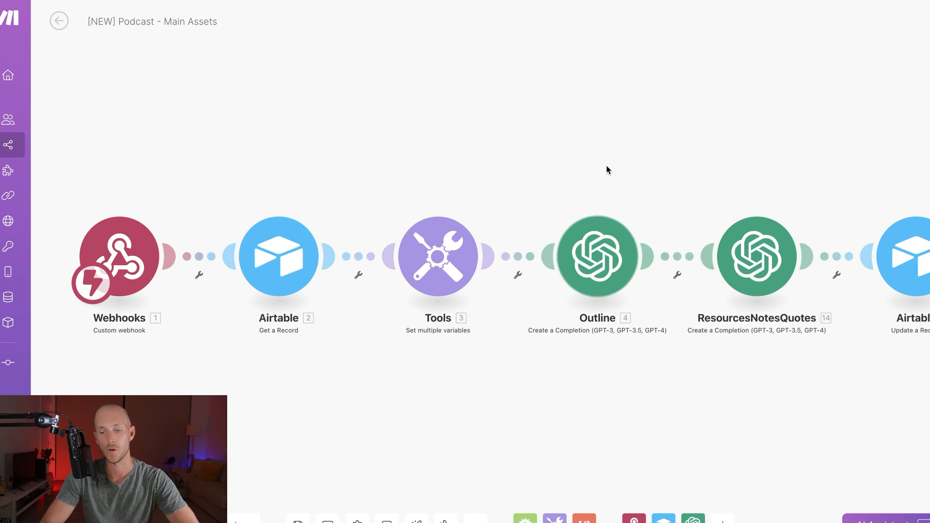
pyautogui.moveTo(706, 115); pyautogui.dragTo(491, 116)
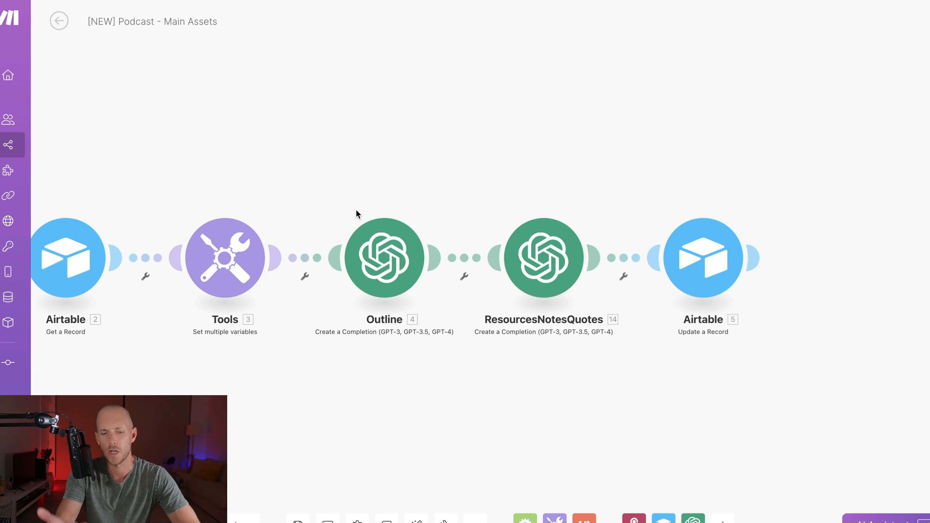
pyautogui.click(381, 253)
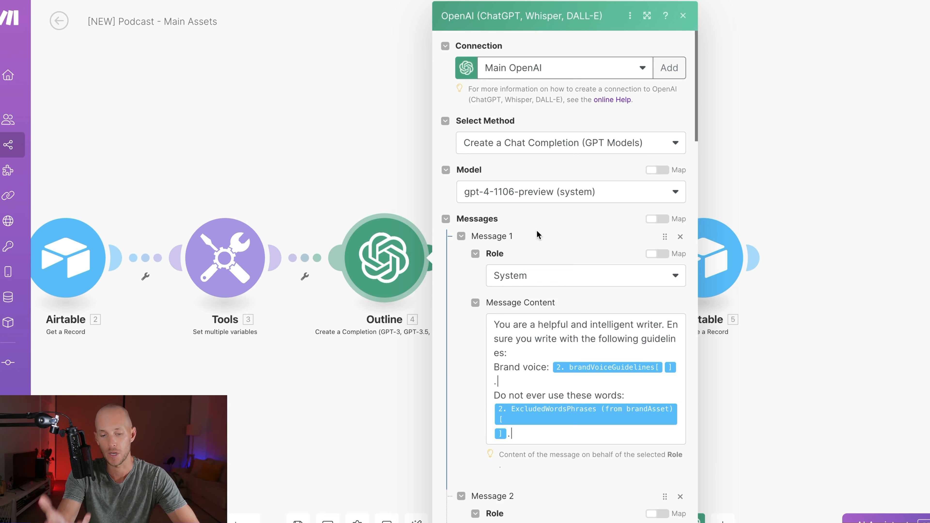
pyautogui.scroll(-20, 536, 231)
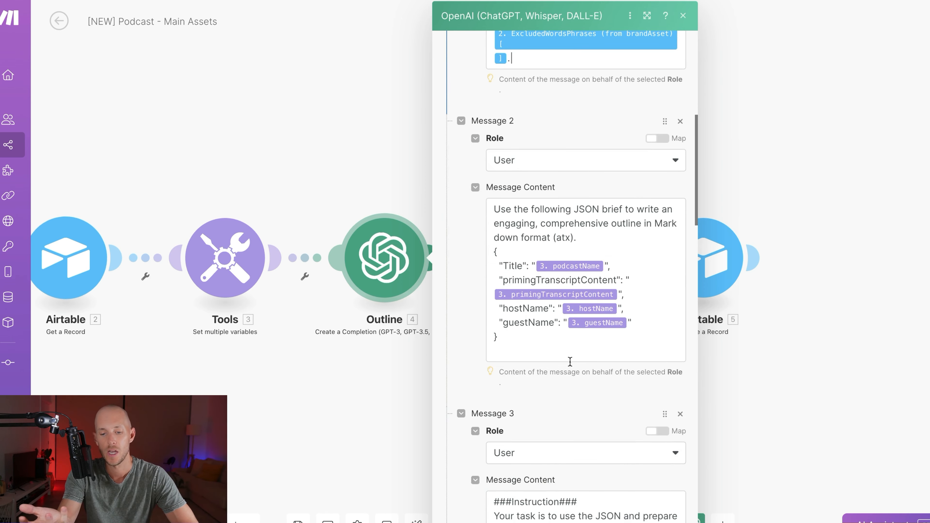
pyautogui.scroll(-5, 547, 247)
pyautogui.click(666, 517)
pyautogui.click(533, 277)
pyautogui.scroll(-10, 624, 280)
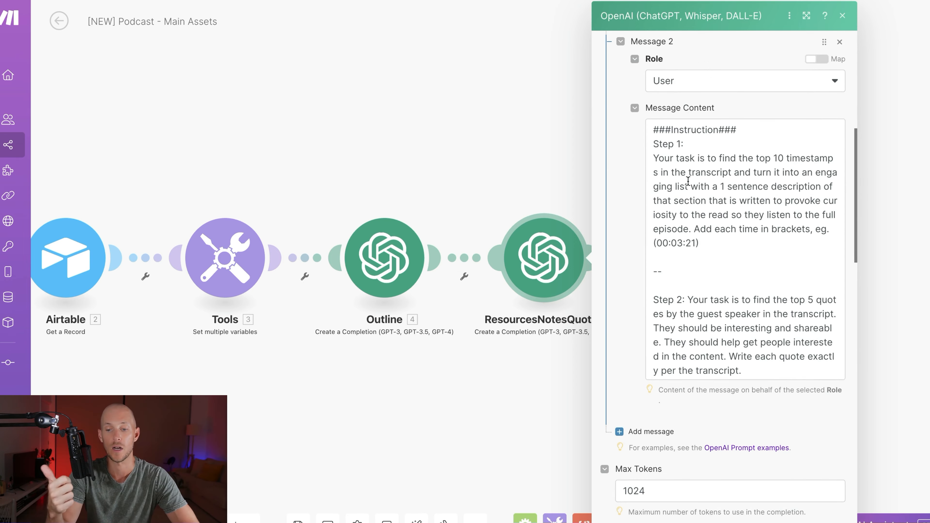
pyautogui.scroll(-3, 689, 181)
pyautogui.scroll(2, 688, 181)
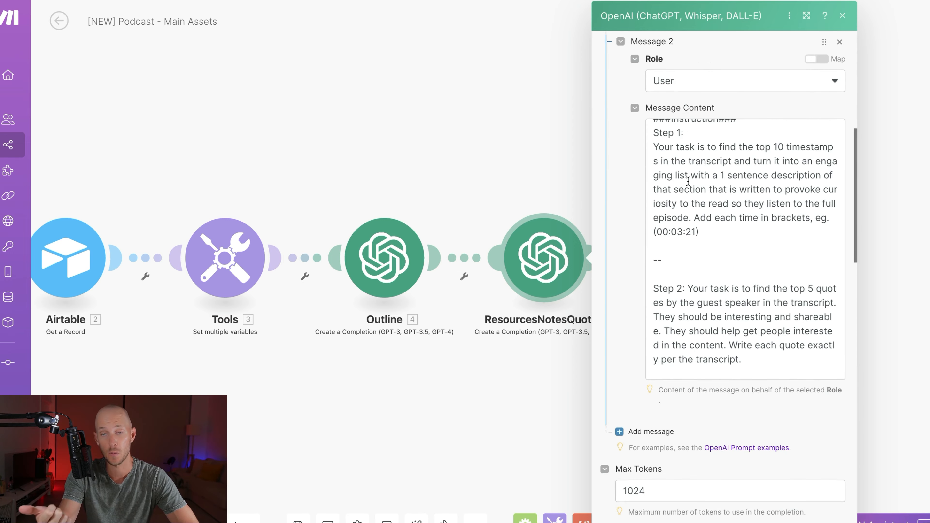
pyautogui.scroll(-4, 688, 181)
pyautogui.scroll(1, 693, 202)
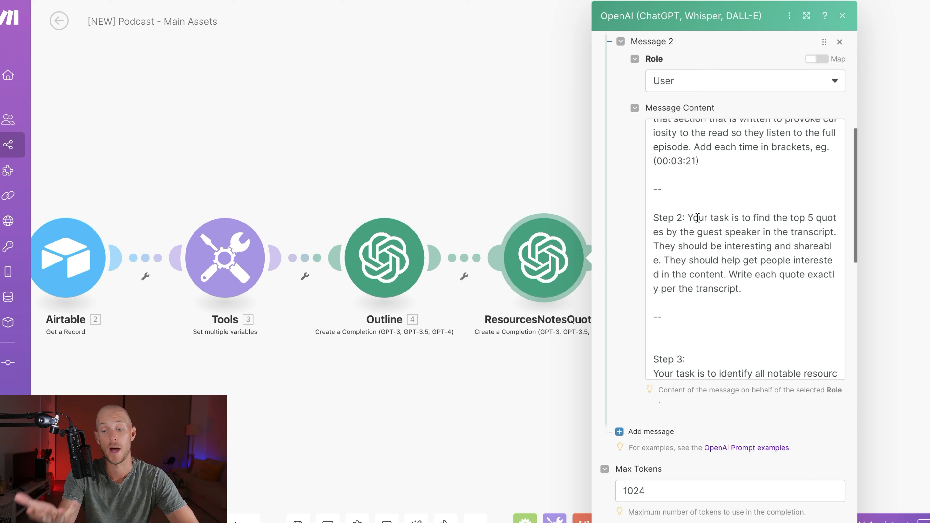
pyautogui.scroll(-10, 698, 217)
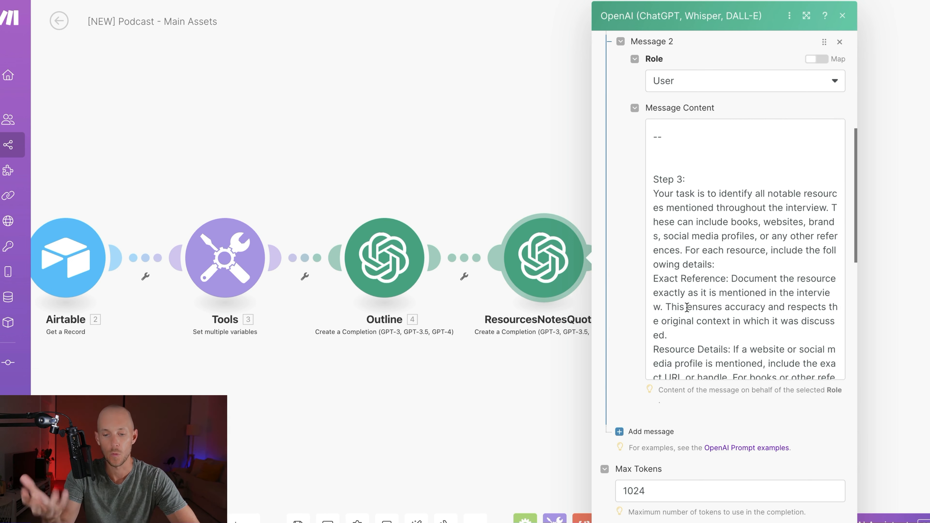
# Step: Close the Make step settings and expand episode 27's row 1 record in Airtable
pyautogui.press('Escape')
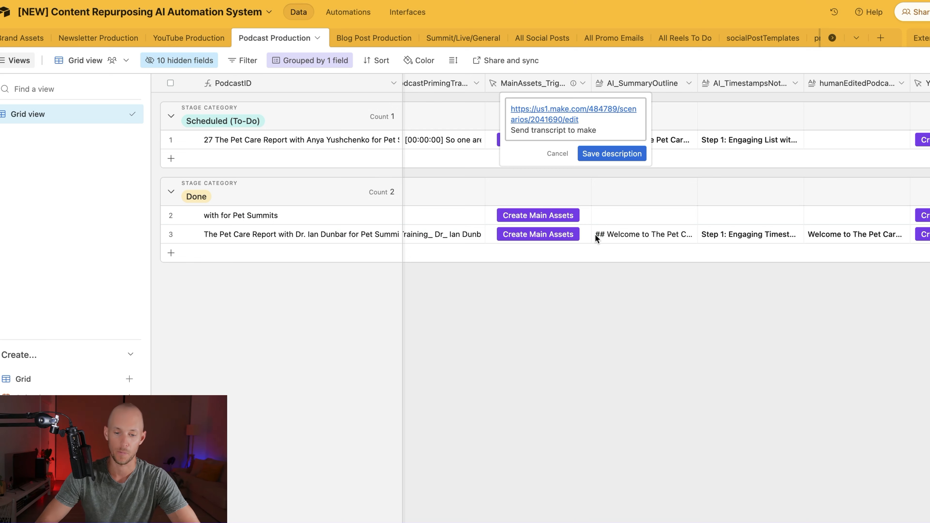
pyautogui.click(600, 274)
pyautogui.hscroll(4, 666, 163)
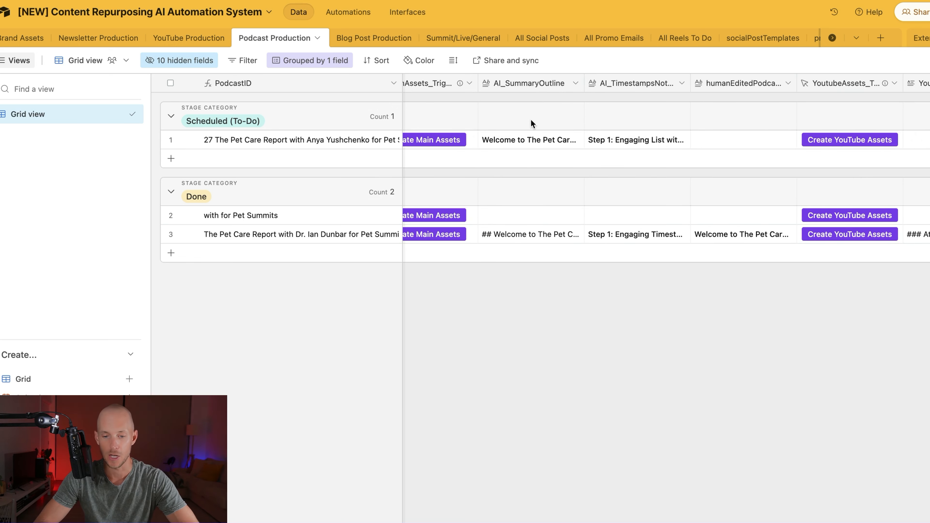
pyautogui.rightClick(535, 141)
pyautogui.click(473, 249)
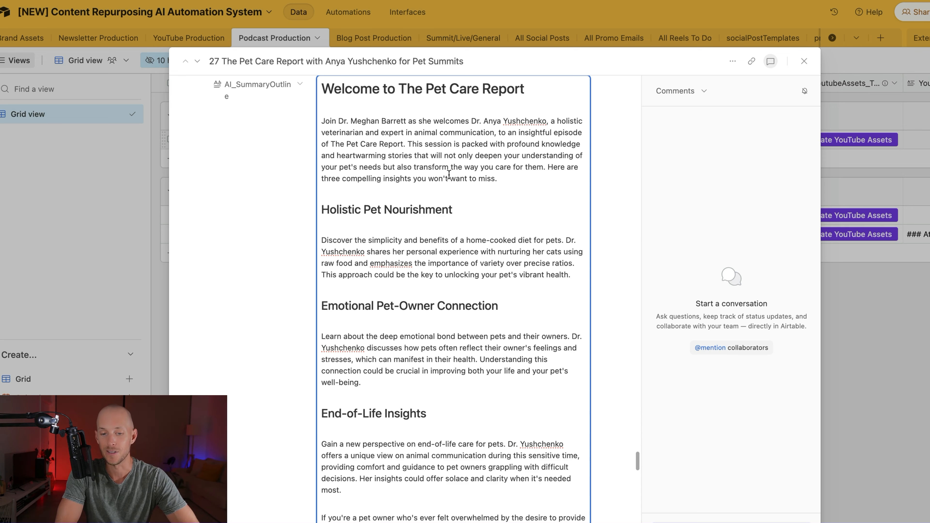
# Step: Scroll through the expanded record to read the generated AI summary write-up
pyautogui.scroll(-2, 485, 183)
pyautogui.scroll(-3, 329, 254)
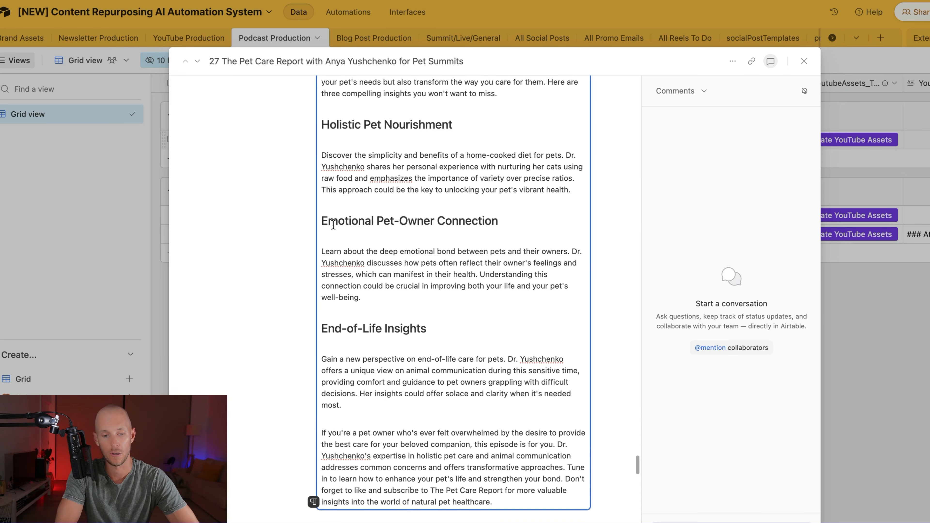
pyautogui.scroll(-3, 278, 243)
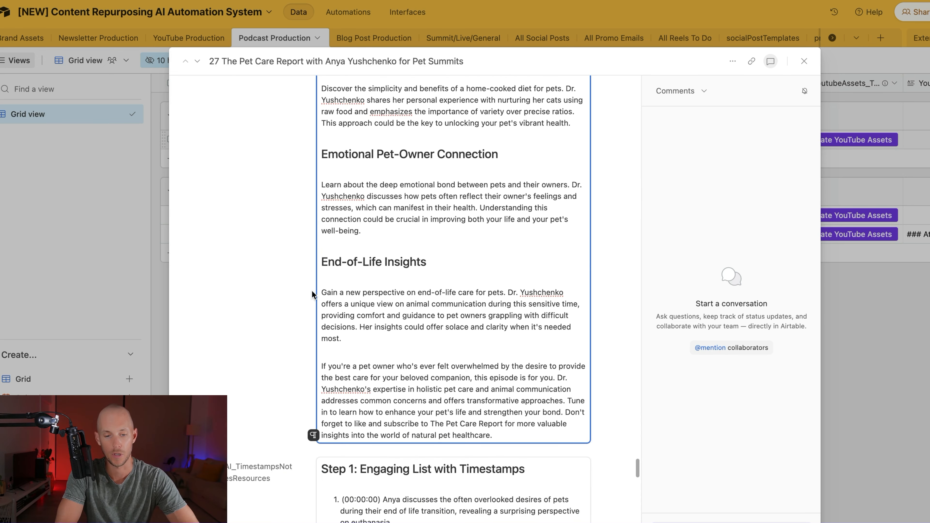
pyautogui.scroll(-3, 316, 280)
pyautogui.moveTo(320, 295); pyautogui.dragTo(535, 364)
pyautogui.click(205, 312)
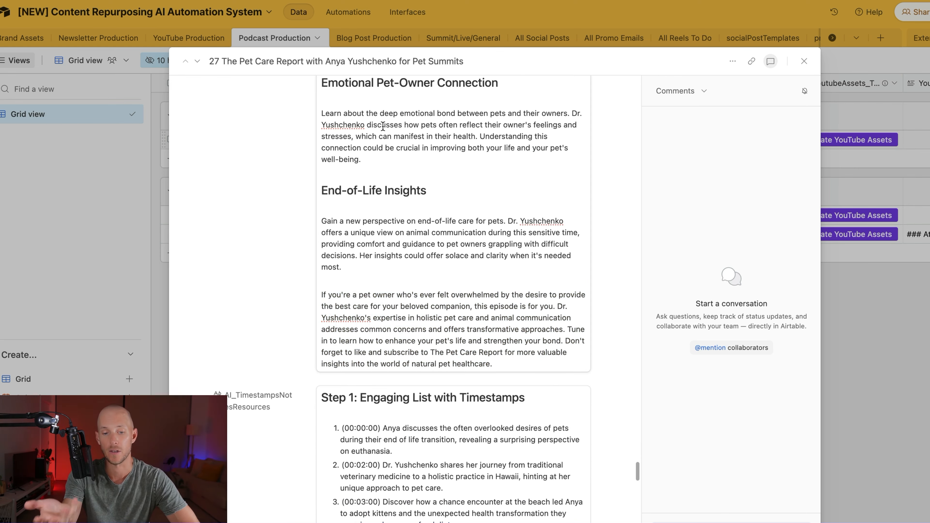
pyautogui.scroll(7, 396, 193)
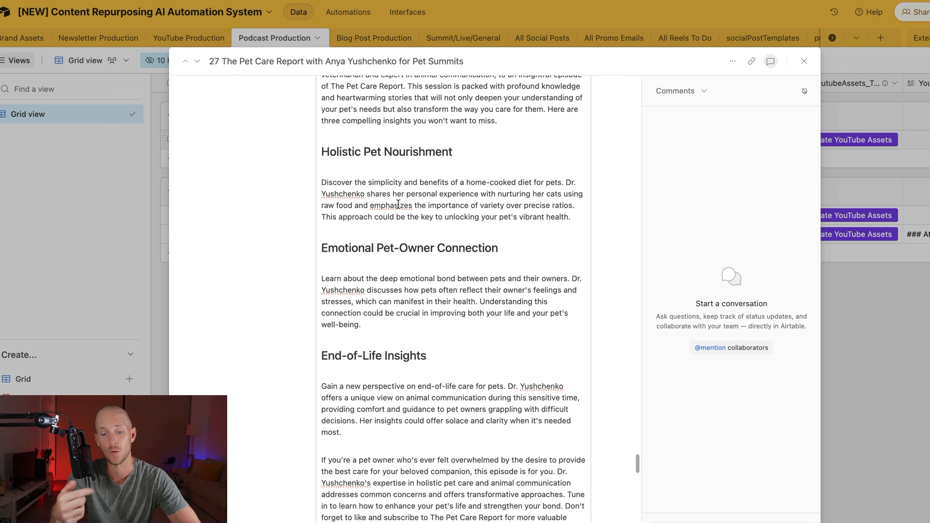
pyautogui.scroll(-1, 398, 204)
# Step: Copy the whole AI summary into the empty humanEditedPodcastSummary field
pyautogui.click(398, 204)
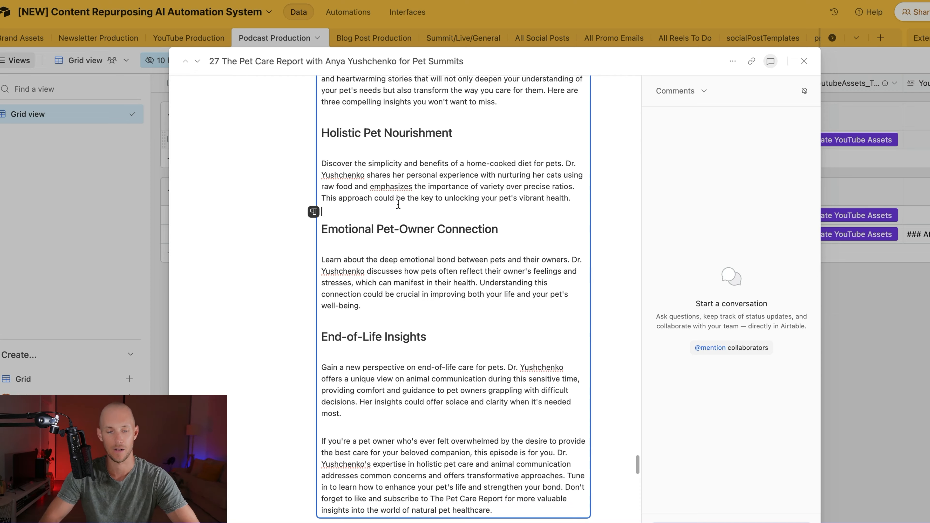
pyautogui.hotkey('ctrl', 'a')
pyautogui.scroll(-20, 414, 228)
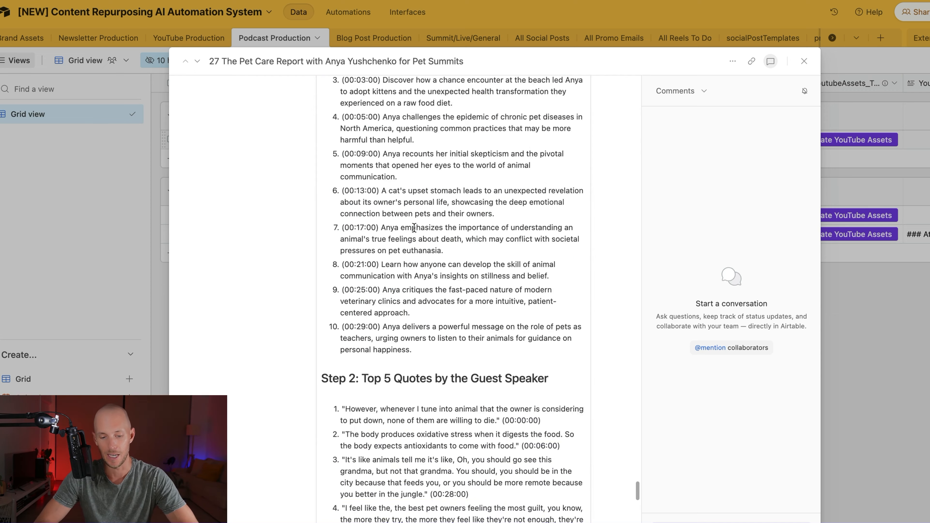
pyautogui.scroll(-2, 403, 263)
pyautogui.click(395, 307)
pyautogui.hotkey('ctrl', 'v')
# Step: Copy AI_TimestampsNotesResources content and insert it into humanEditedPodcastSummary
pyautogui.scroll(-5, 403, 234)
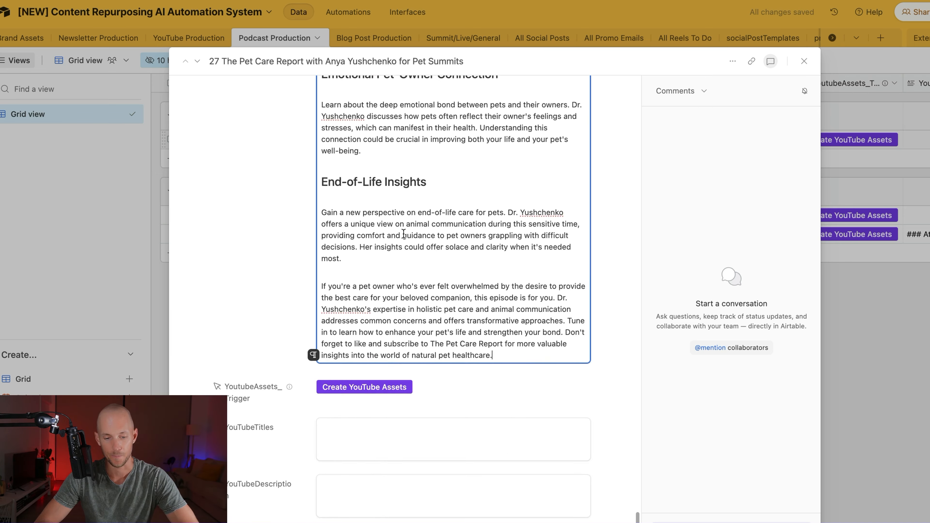
pyautogui.scroll(15, 404, 233)
pyautogui.scroll(15, 403, 234)
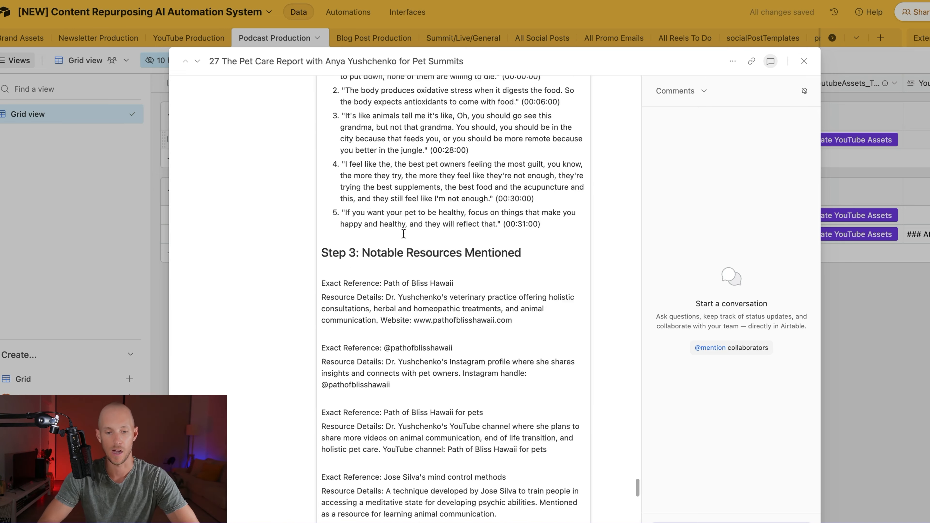
pyautogui.click(405, 213)
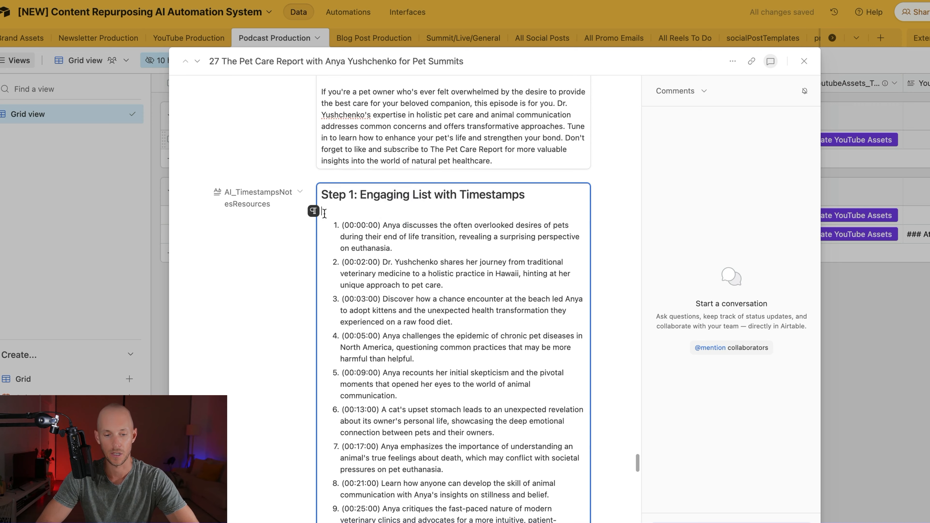
pyautogui.scroll(-8, 331, 221)
pyautogui.scroll(-6, 330, 220)
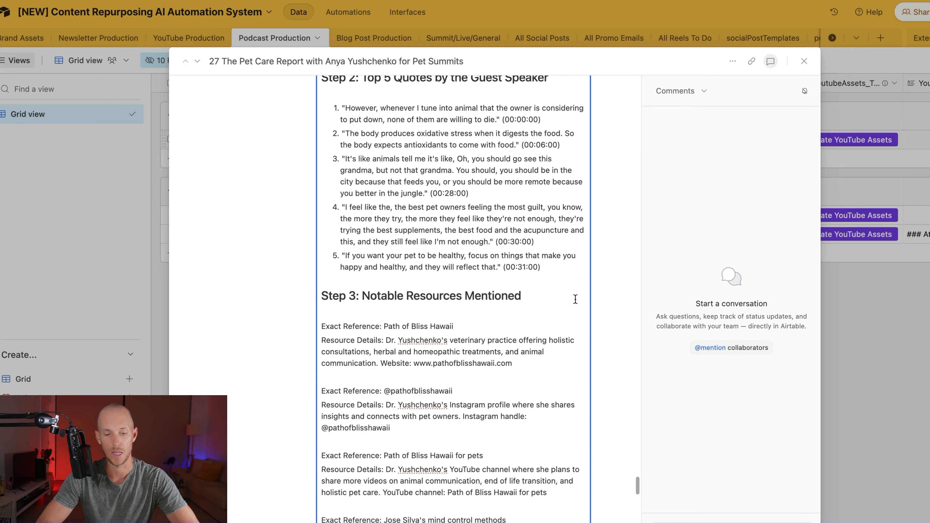
pyautogui.press('super+a')
pyautogui.click(431, 318)
pyautogui.scroll(-3, 407, 439)
pyautogui.scroll(15, 387, 231)
pyautogui.scroll(-7, 386, 226)
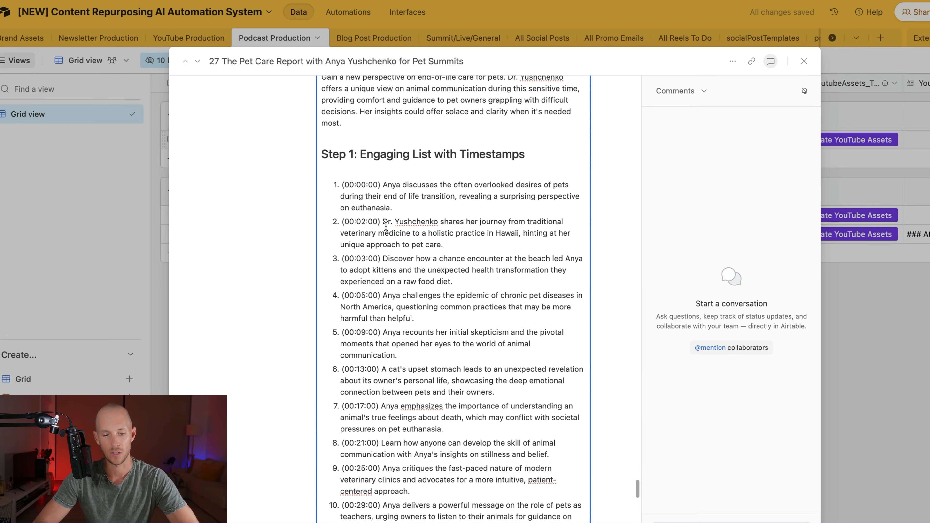
# Step: Replace 'Step 1: Engaging List with' so the heading reads 'Podcast Timestamps', then review the entries
pyautogui.moveTo(459, 154); pyautogui.dragTo(312, 160)
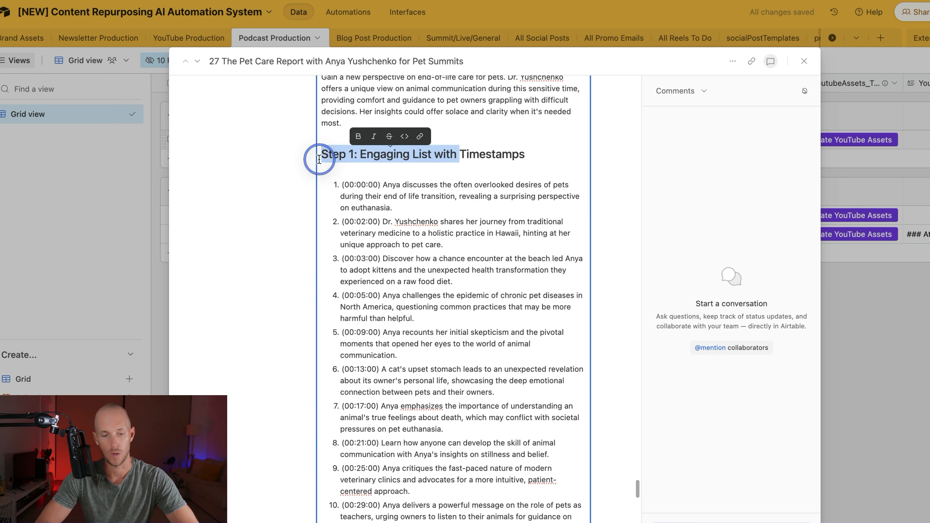
pyautogui.write('Podcast')
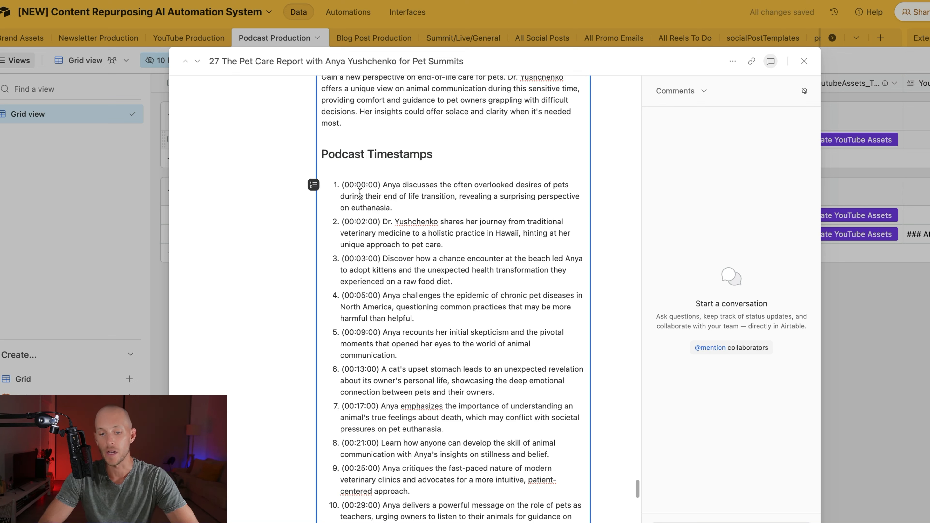
pyautogui.click(377, 192)
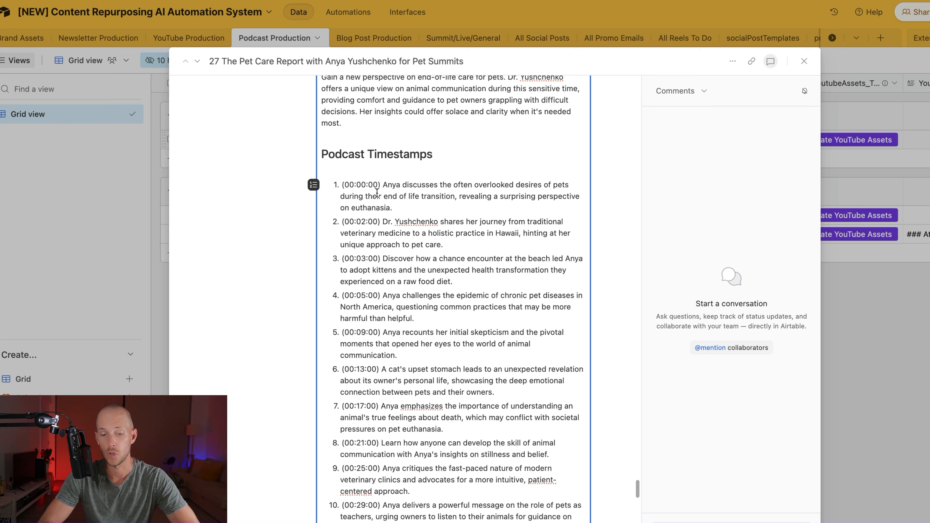
pyautogui.click(382, 185)
pyautogui.click(380, 186)
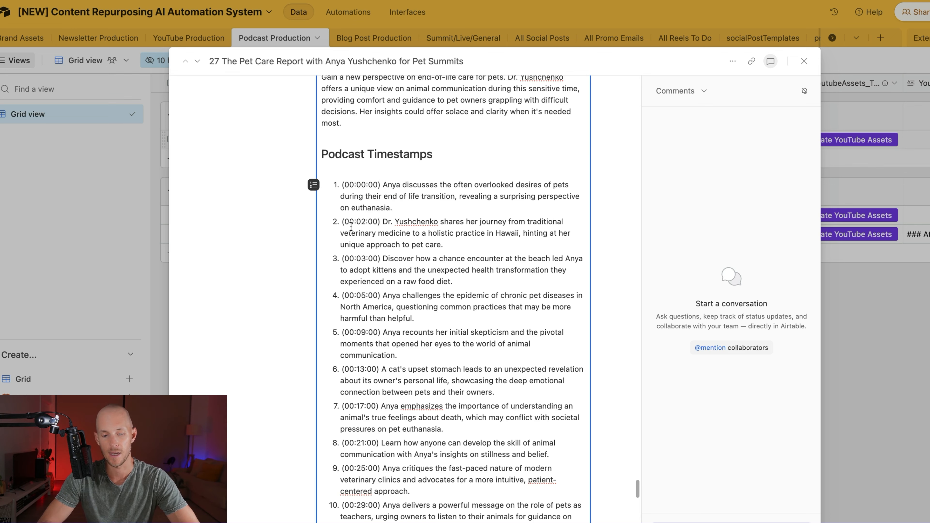
pyautogui.scroll(-2, 352, 225)
pyautogui.scroll(-1, 352, 227)
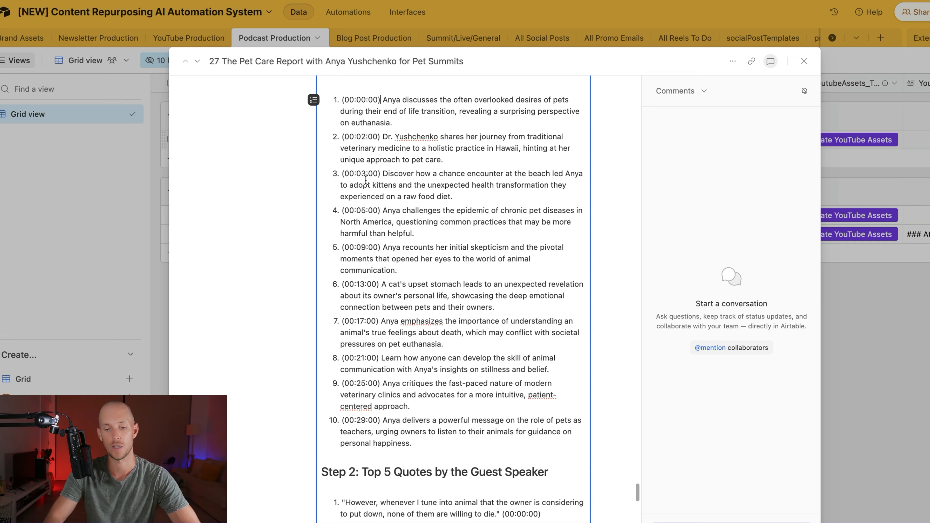
# Step: Remove the parenthesised timestamps after the first and second quotes
pyautogui.scroll(-6, 365, 180)
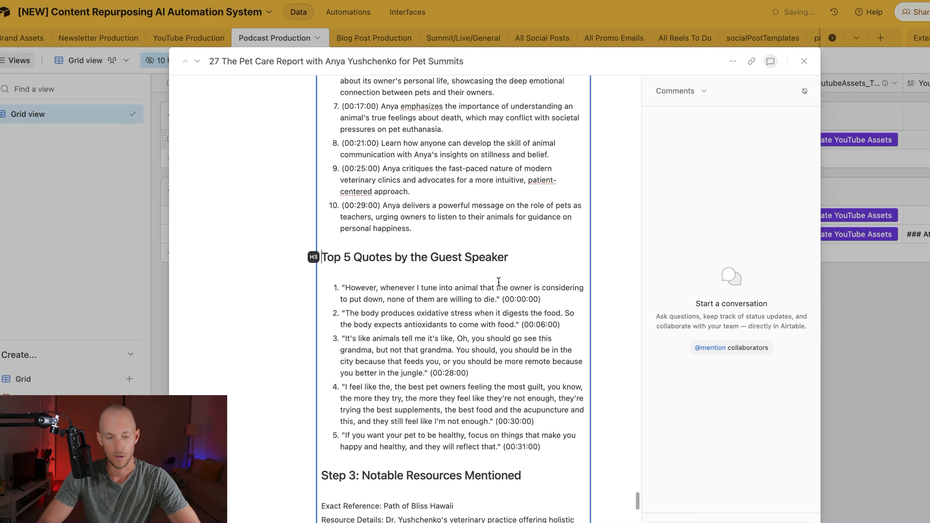
pyautogui.scroll(-2, 498, 282)
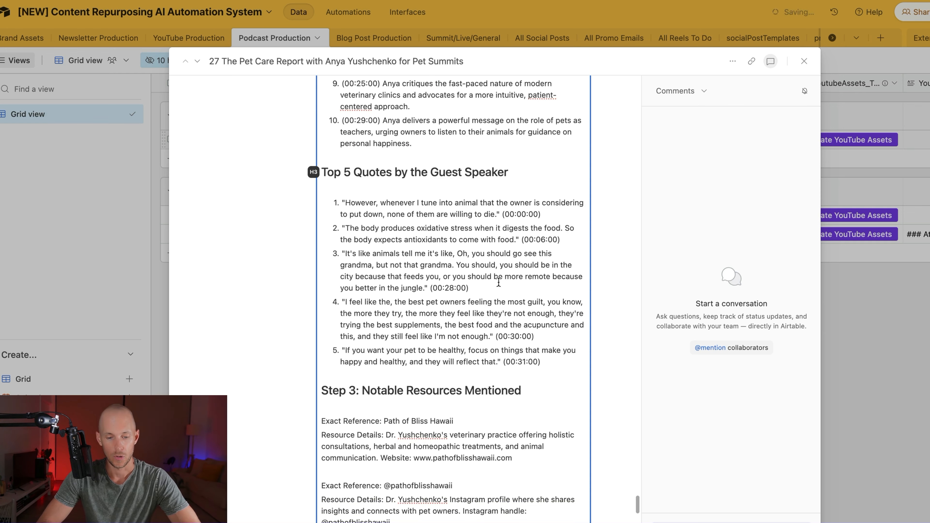
pyautogui.click(504, 216)
pyautogui.click(502, 215)
pyautogui.moveTo(501, 215); pyautogui.dragTo(547, 219)
pyautogui.click(574, 243)
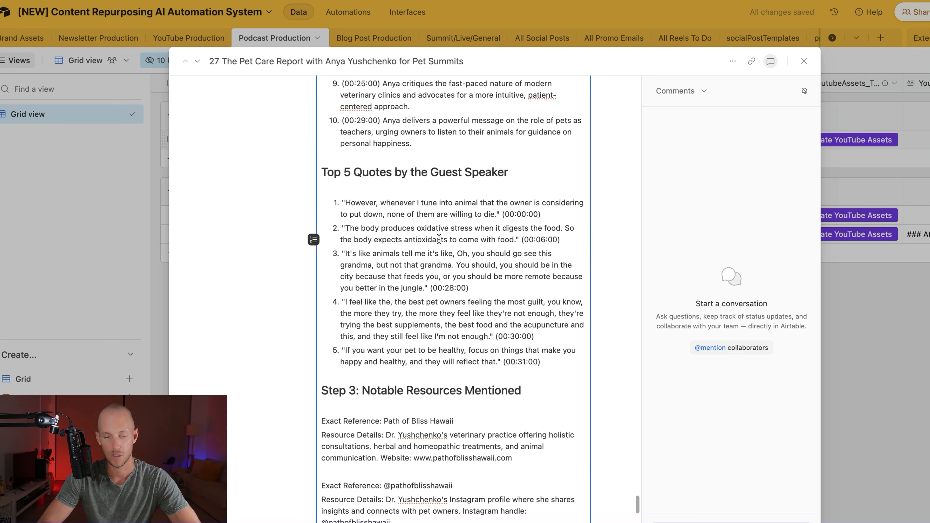
pyautogui.scroll(-2, 439, 239)
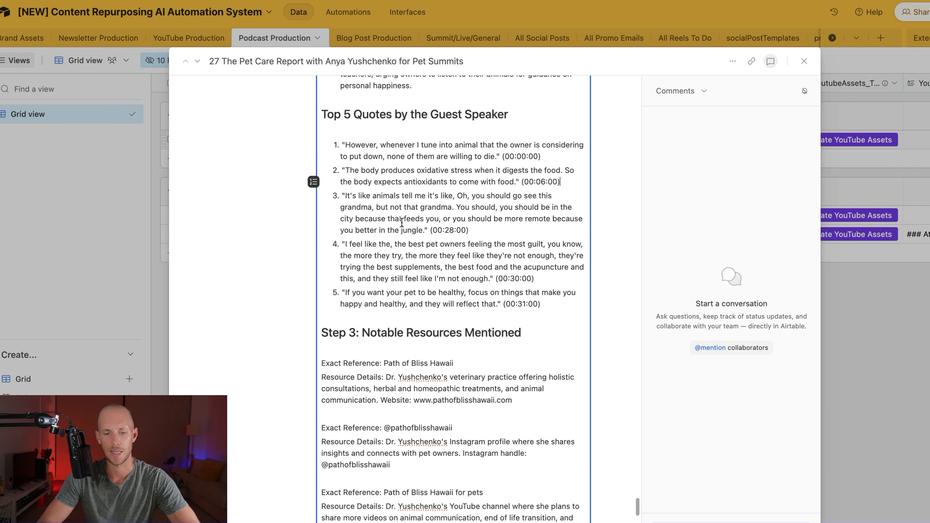
pyautogui.moveTo(502, 157); pyautogui.dragTo(593, 185)
pyautogui.press('BackSpace')
# Step: Strip the remaining quote timestamps, including (00:30:00) and (00:31:00)
pyautogui.press('BackSpace')
pyautogui.moveTo(429, 232); pyautogui.dragTo(476, 231)
pyautogui.press('BackSpace')
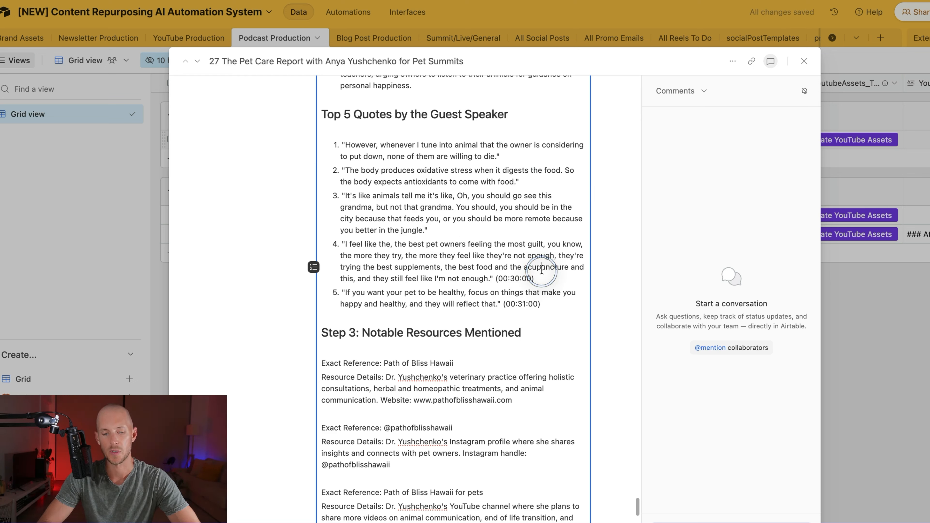
pyautogui.moveTo(537, 277); pyautogui.dragTo(570, 311)
pyautogui.press('BackSpace')
pyautogui.click(570, 311)
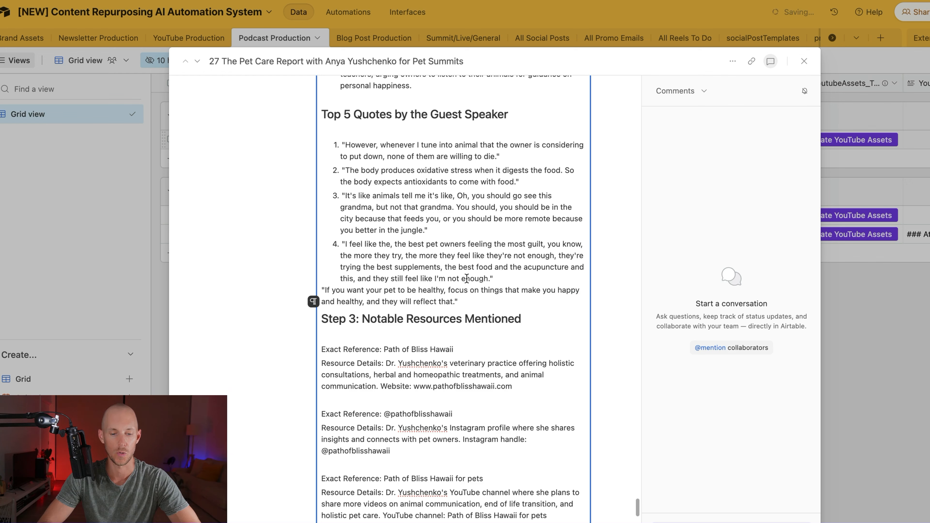
pyautogui.moveTo(545, 304); pyautogui.dragTo(503, 303)
pyautogui.press('BackSpace')
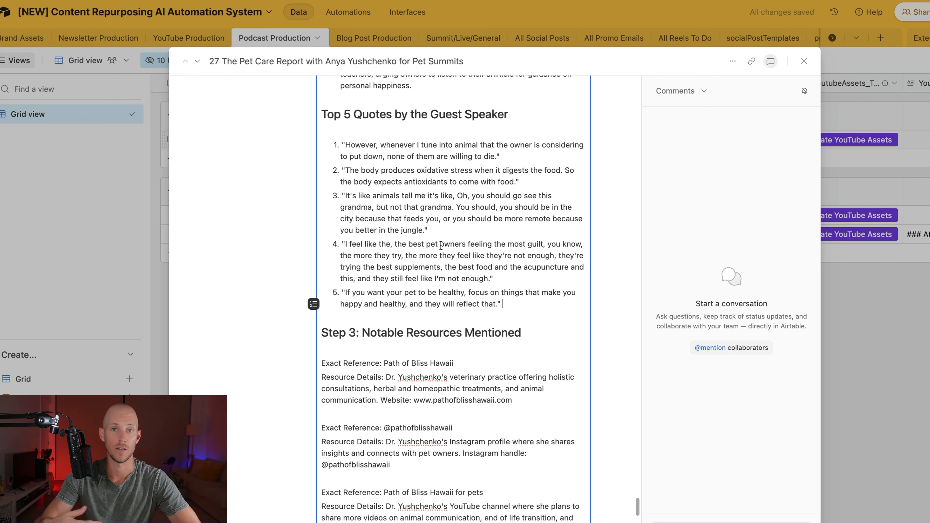
pyautogui.scroll(-3, 389, 220)
pyautogui.scroll(-2, 390, 220)
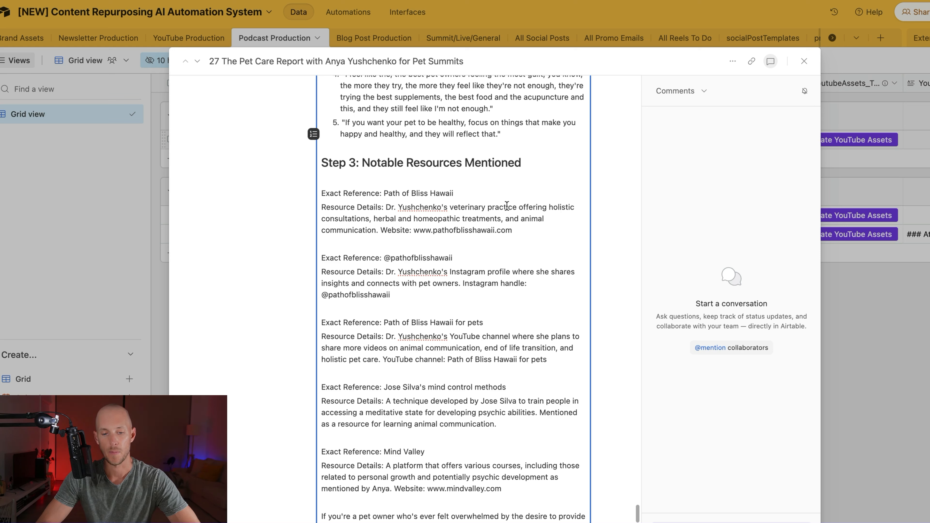
# Step: Delete the reference and description blocks, leaving only website links, Instagram handle and YouTube channel
pyautogui.moveTo(380, 229); pyautogui.dragTo(321, 195)
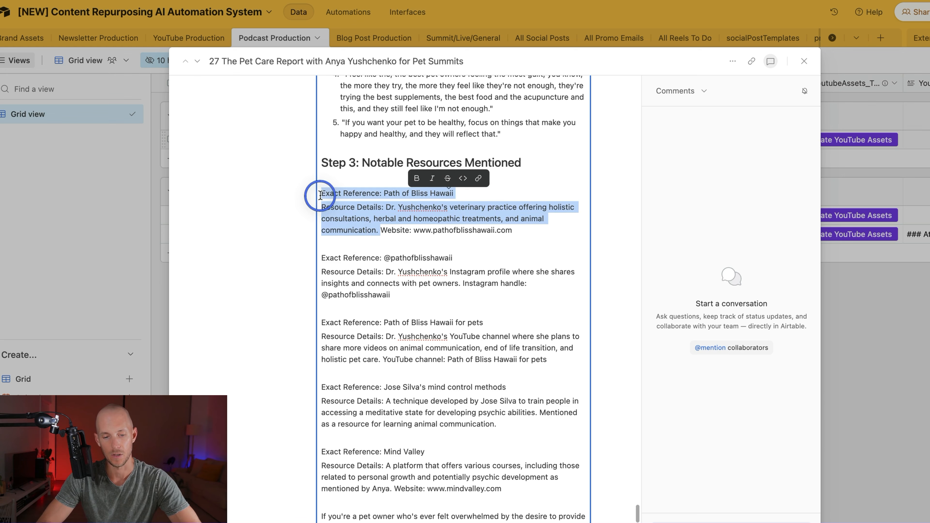
pyautogui.press('BackSpace')
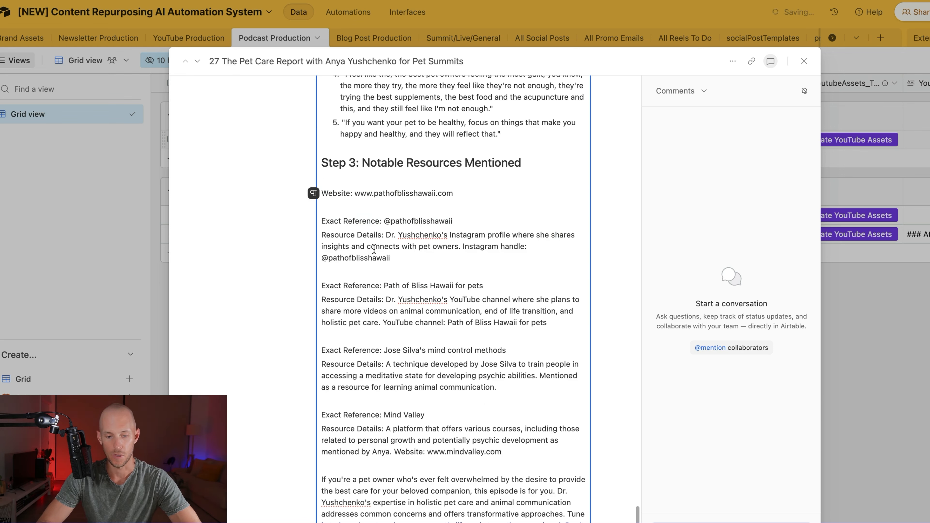
pyautogui.moveTo(463, 246); pyautogui.dragTo(319, 220)
pyautogui.press('BackSpace')
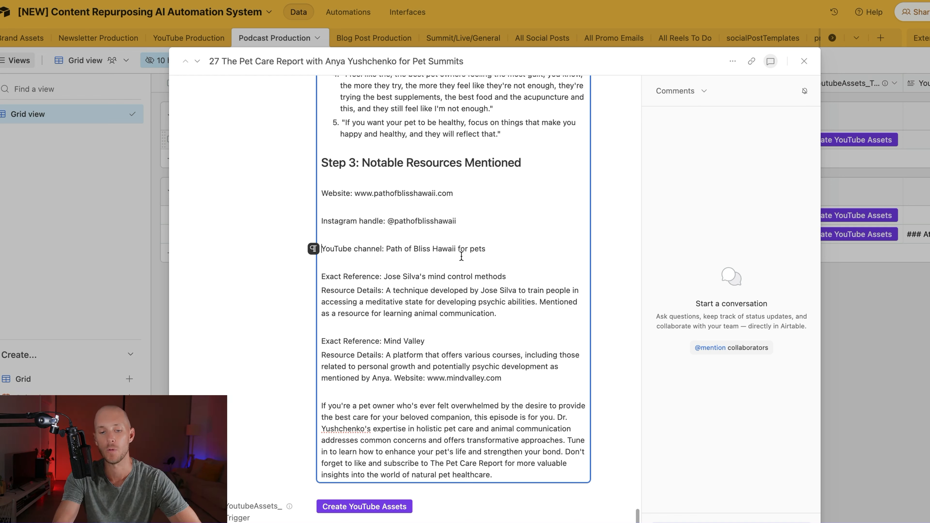
pyautogui.press('super+z')
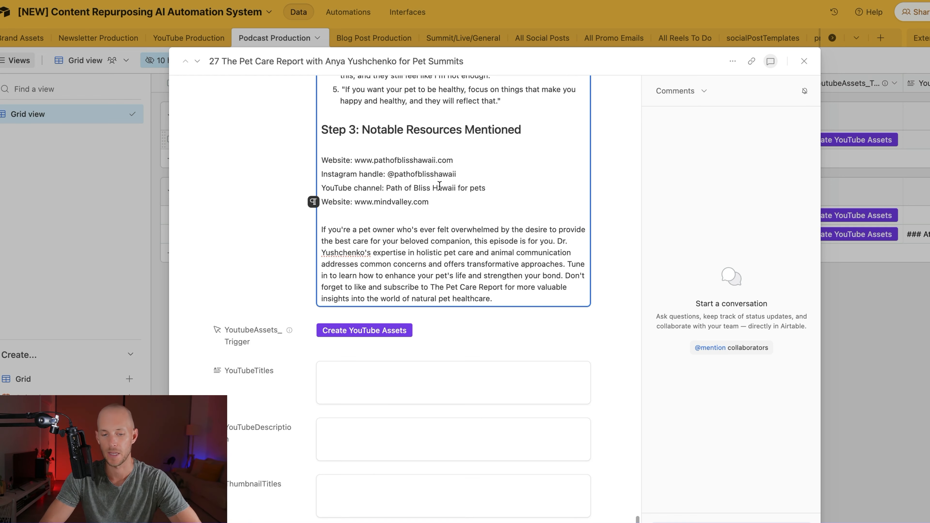
pyautogui.click(267, 262)
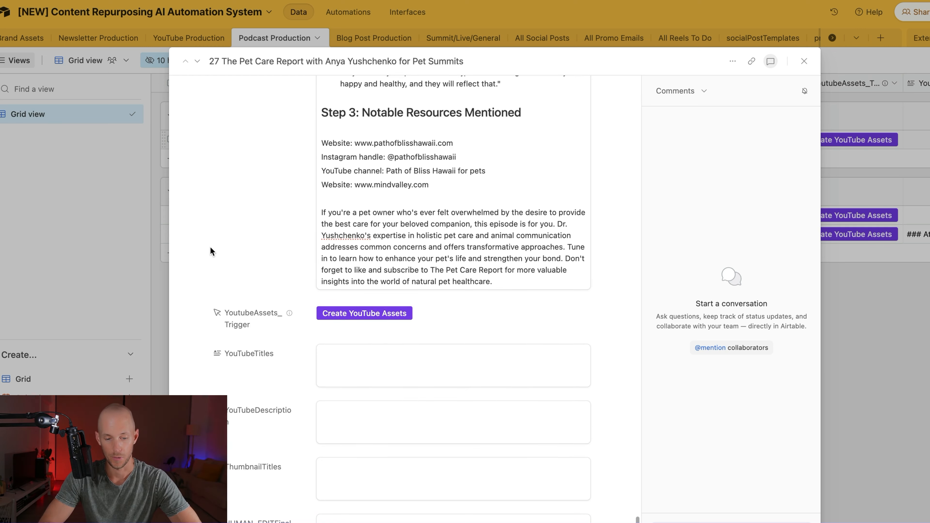
pyautogui.scroll(3, 211, 253)
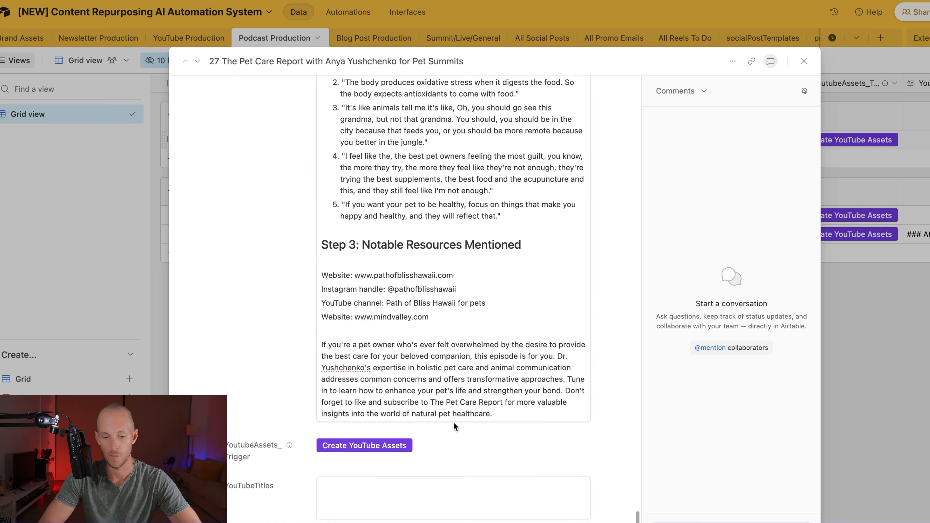
pyautogui.scroll(-5, 458, 403)
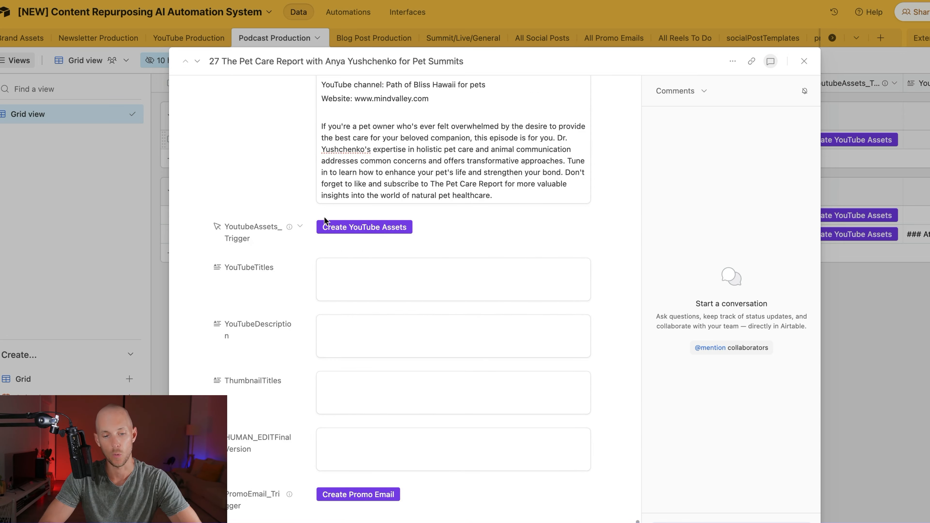
# Step: Run Create YouTube Assets from the YoutubeAssets_Trigger field for the Pet Care Report record
pyautogui.scroll(8, 284, 201)
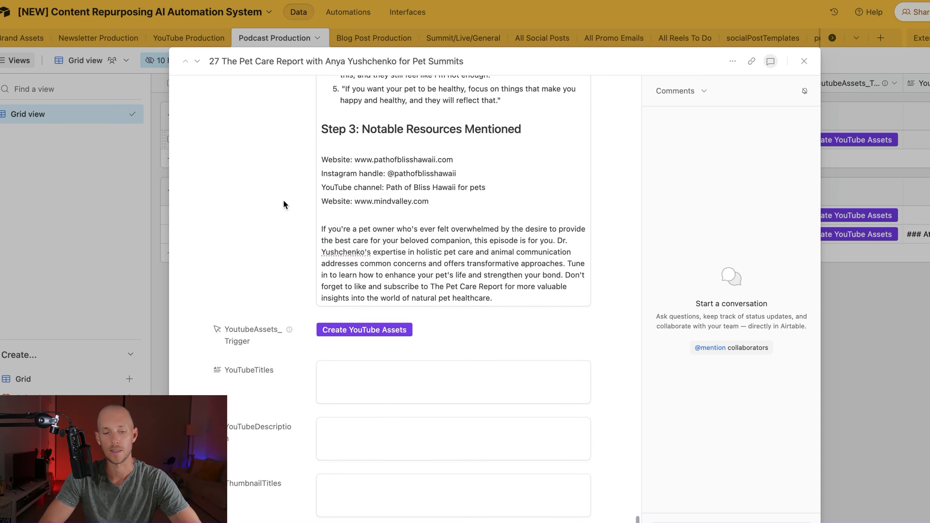
pyautogui.scroll(20, 343, 241)
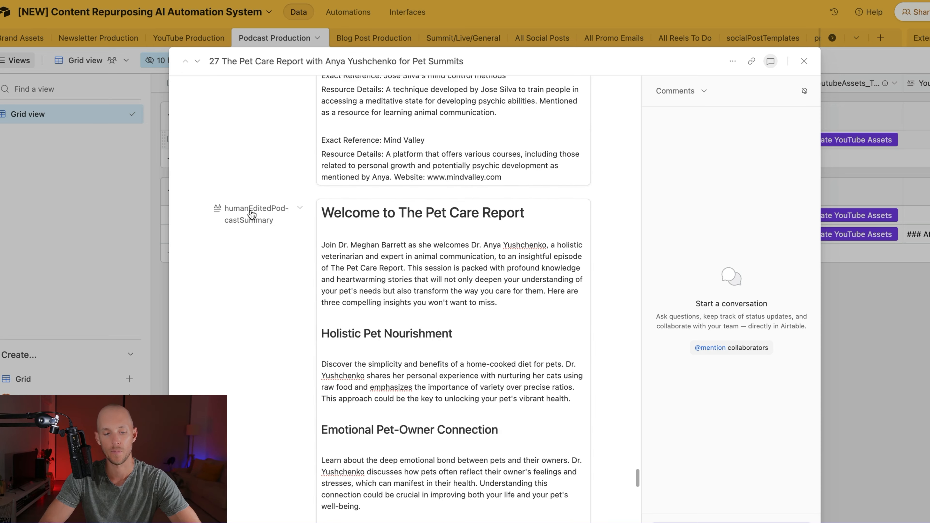
pyautogui.scroll(-20, 257, 201)
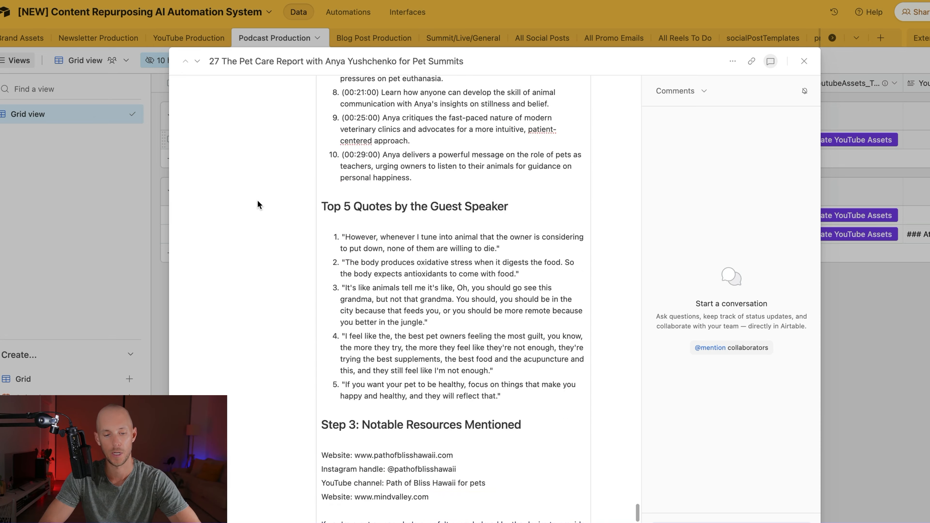
pyautogui.click(358, 212)
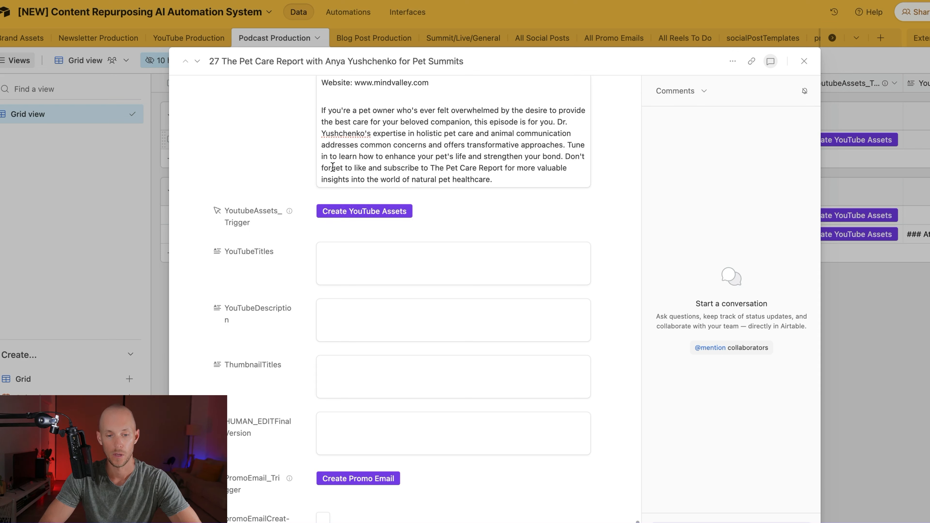
# Step: Check the YouTube trigger field's description and its linked Make scenario, then close the popup
pyautogui.click(286, 214)
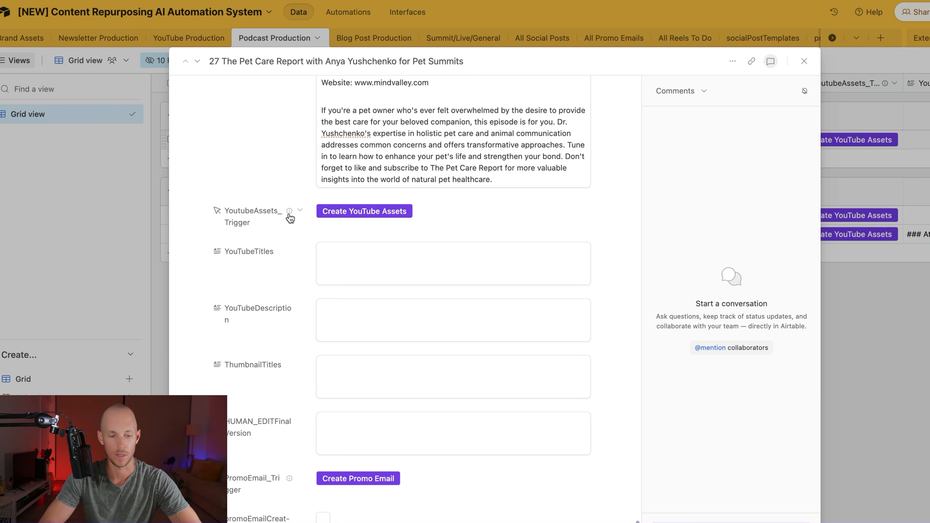
pyautogui.click(289, 212)
pyautogui.click(275, 251)
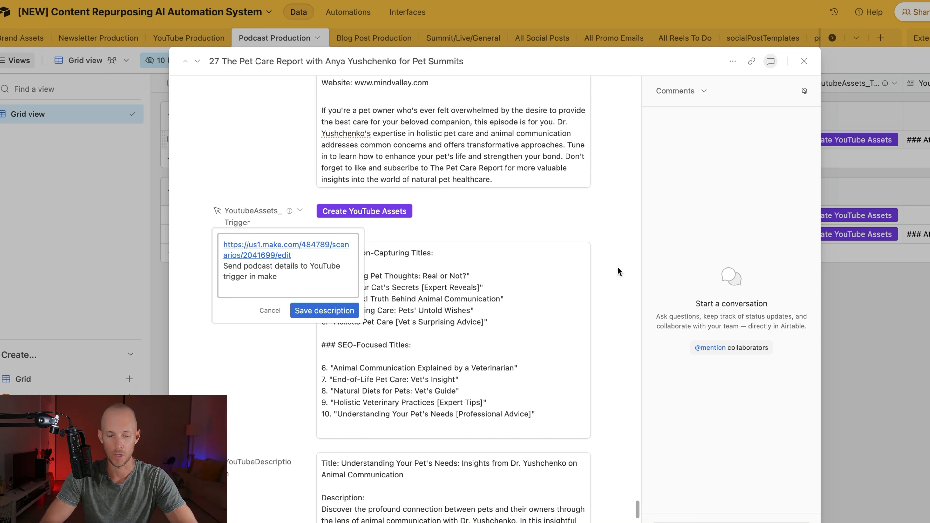
pyautogui.click(609, 229)
pyautogui.scroll(-3, 579, 234)
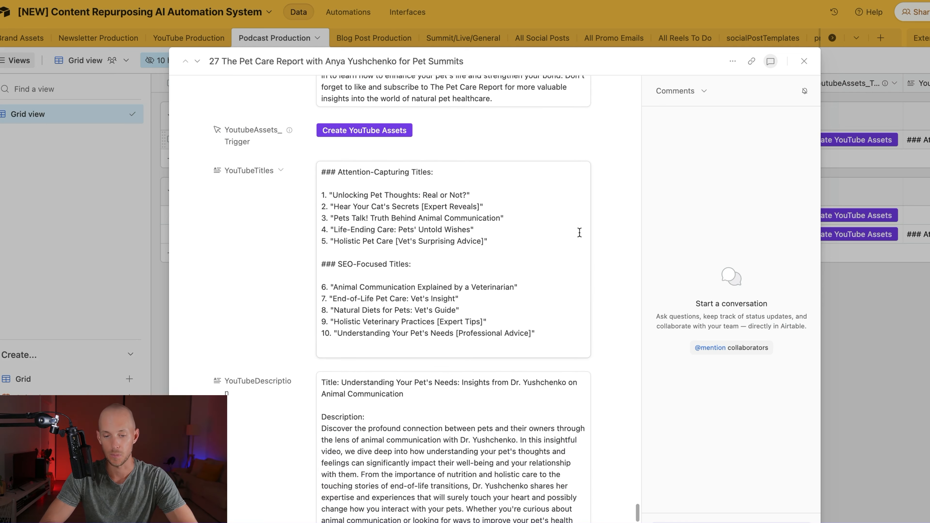
pyautogui.moveTo(327, 170); pyautogui.dragTo(459, 176)
pyautogui.click(473, 157)
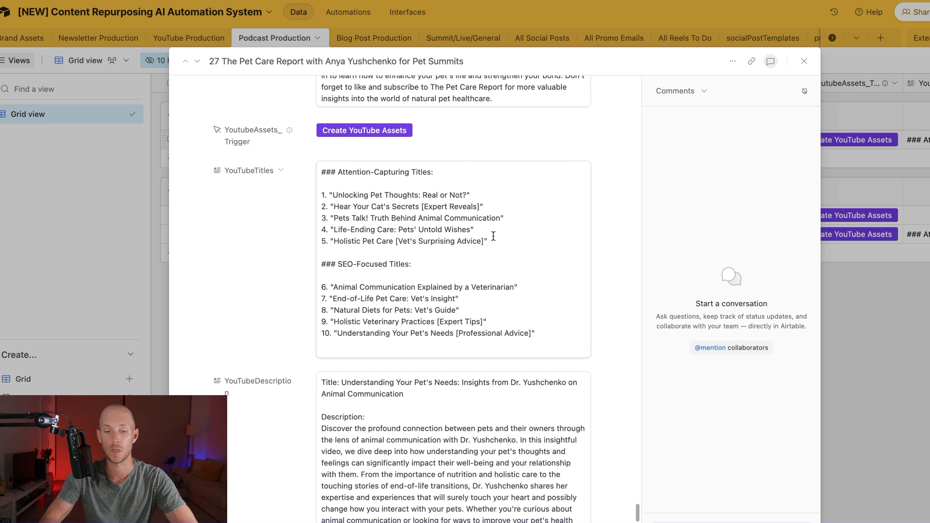
pyautogui.moveTo(491, 239); pyautogui.dragTo(305, 198)
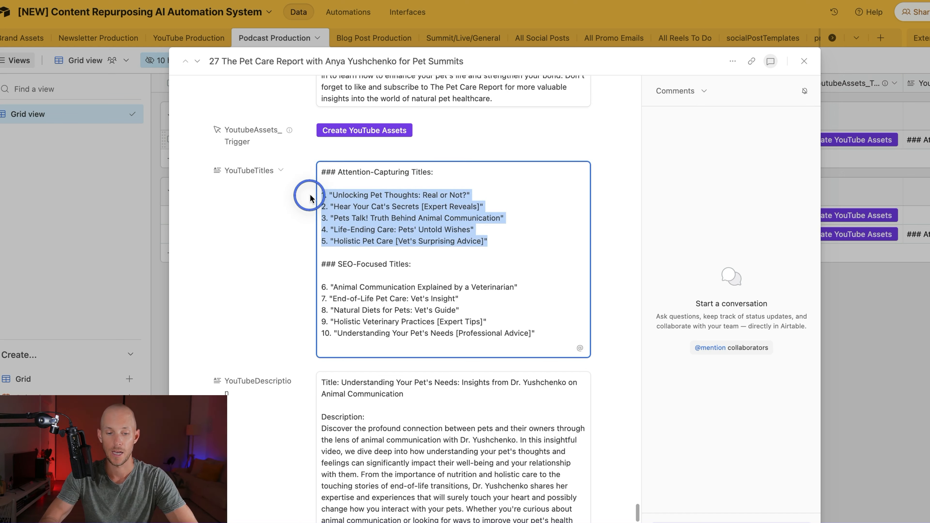
pyautogui.click(430, 278)
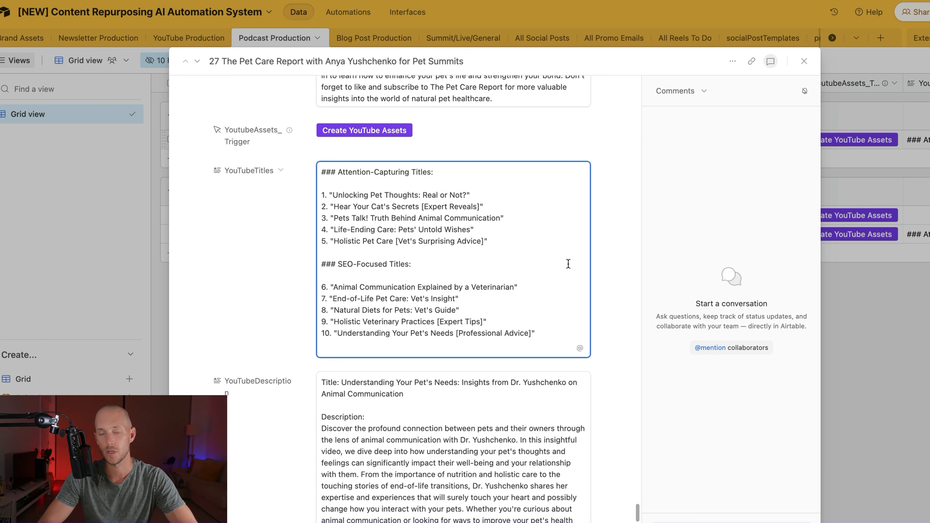
pyautogui.click(333, 287)
pyautogui.scroll(-1, 386, 252)
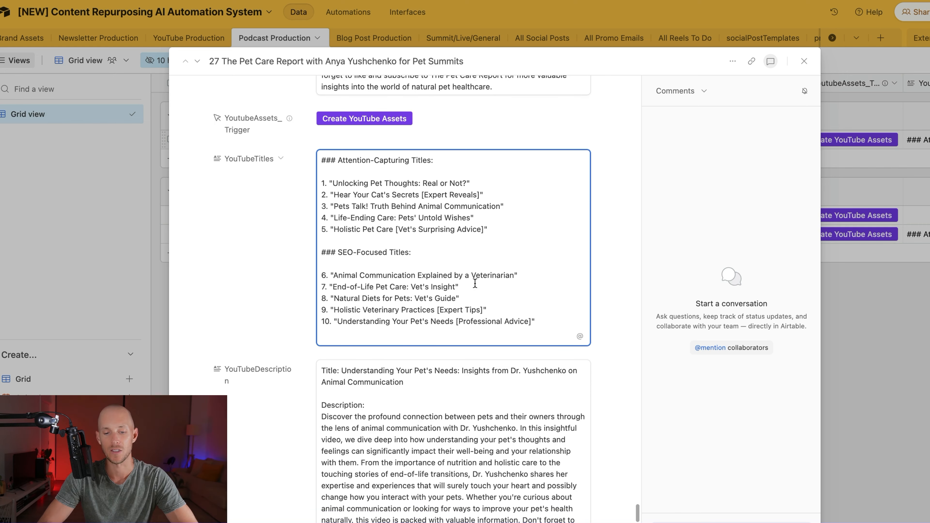
pyautogui.moveTo(535, 322); pyautogui.dragTo(304, 275)
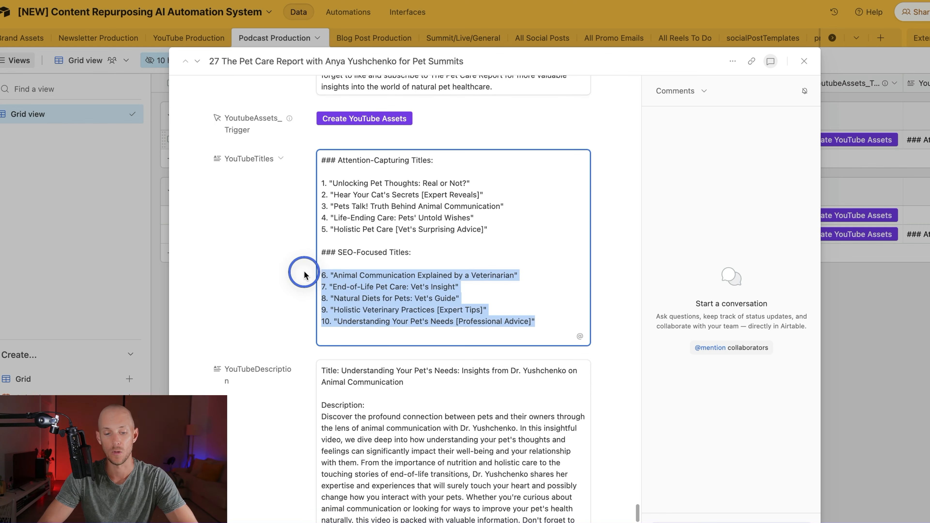
pyautogui.click(526, 283)
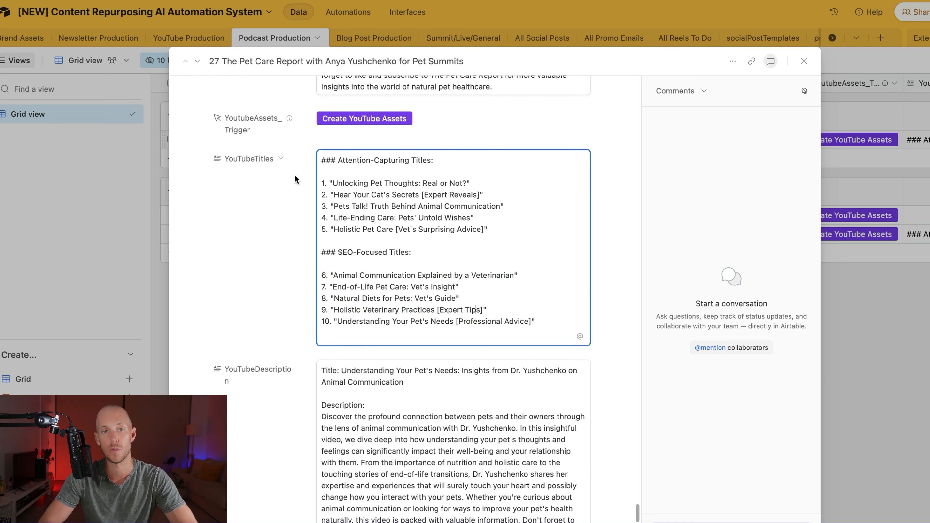
pyautogui.scroll(-7, 297, 278)
pyautogui.scroll(1, 301, 239)
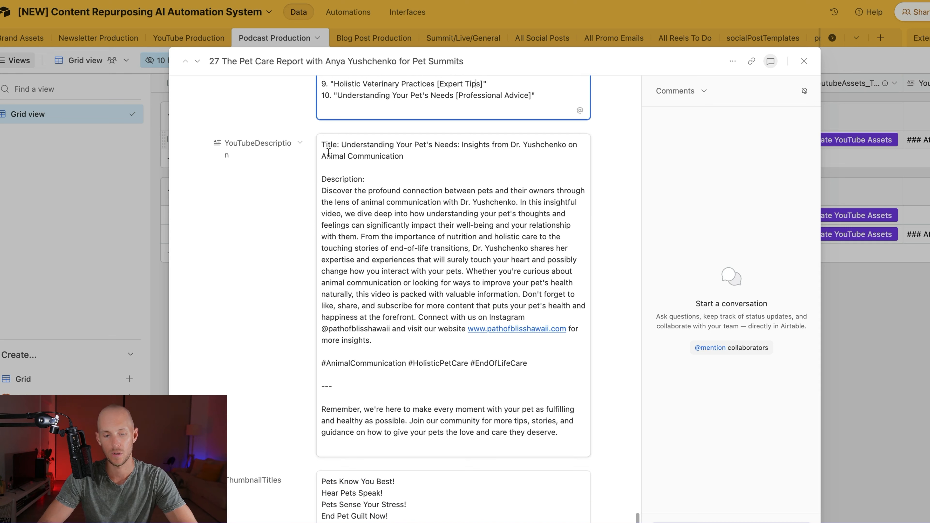
pyautogui.click(350, 146)
pyautogui.click(318, 187)
pyautogui.click(318, 188)
pyautogui.moveTo(318, 187); pyautogui.dragTo(437, 313)
pyautogui.click(418, 340)
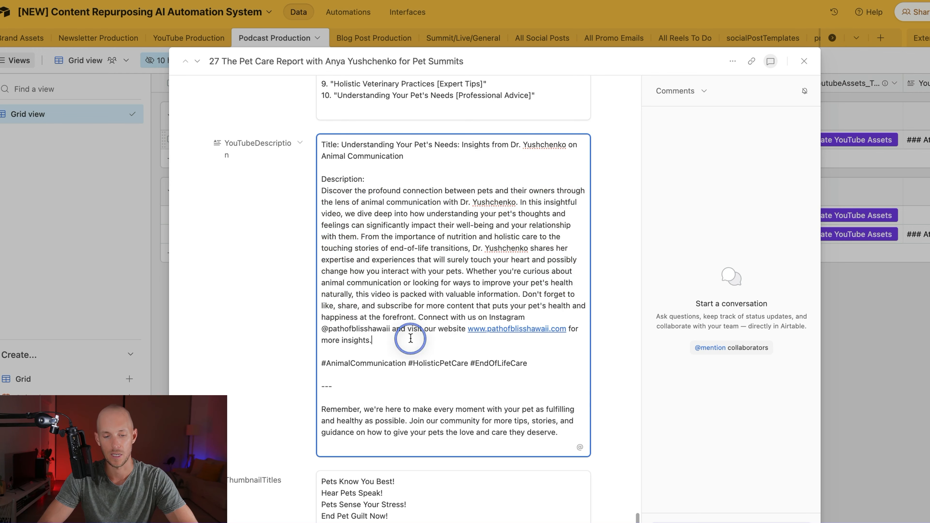
pyautogui.scroll(5, 420, 242)
pyautogui.scroll(-9, 367, 348)
pyautogui.click(413, 476)
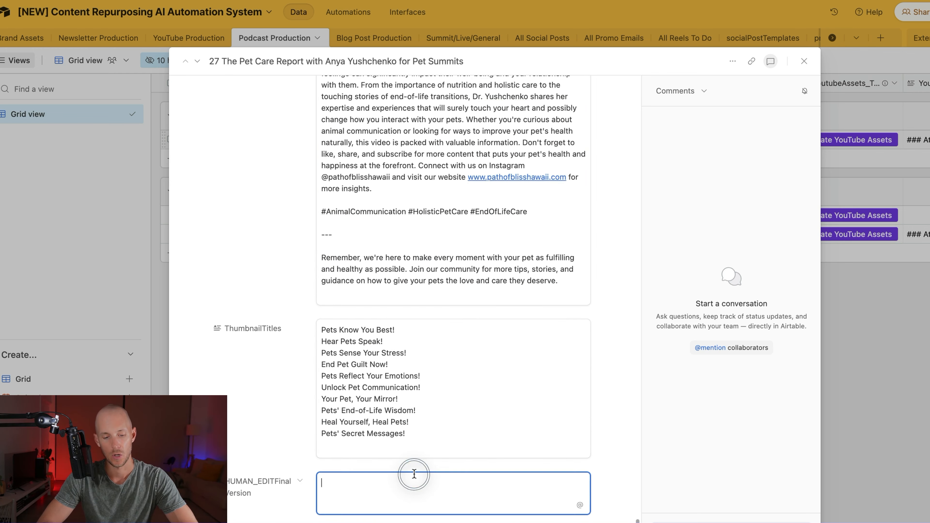
pyautogui.scroll(4, 260, 162)
pyautogui.scroll(-8, 263, 179)
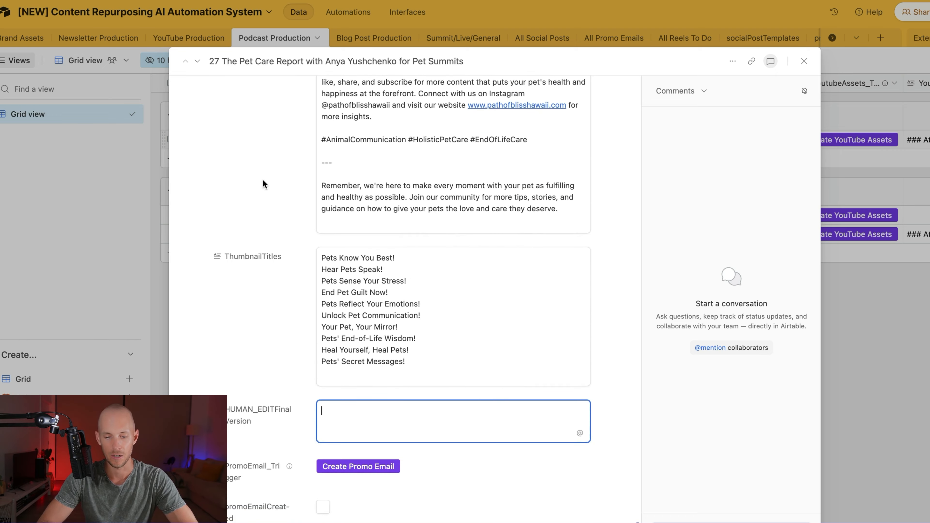
pyautogui.click(367, 202)
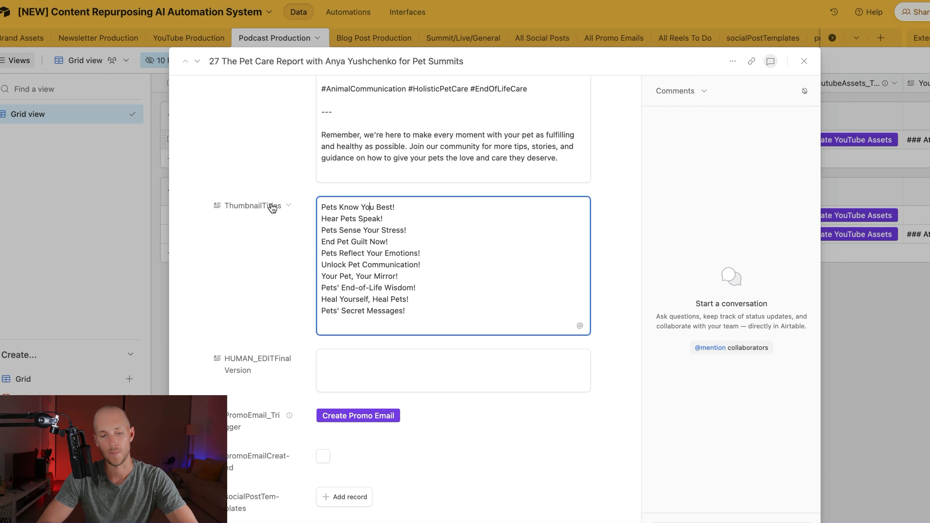
pyautogui.click(260, 169)
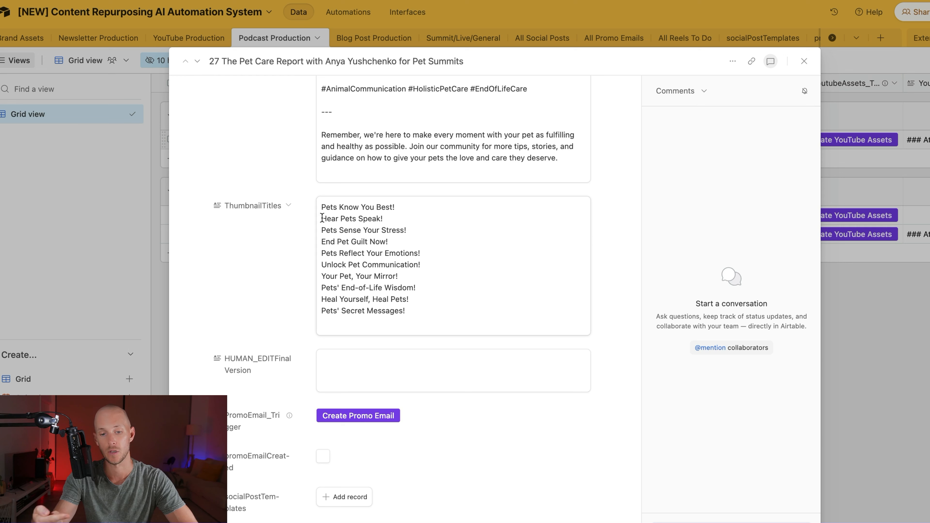
pyautogui.moveTo(319, 208); pyautogui.dragTo(394, 207)
pyautogui.click(394, 207)
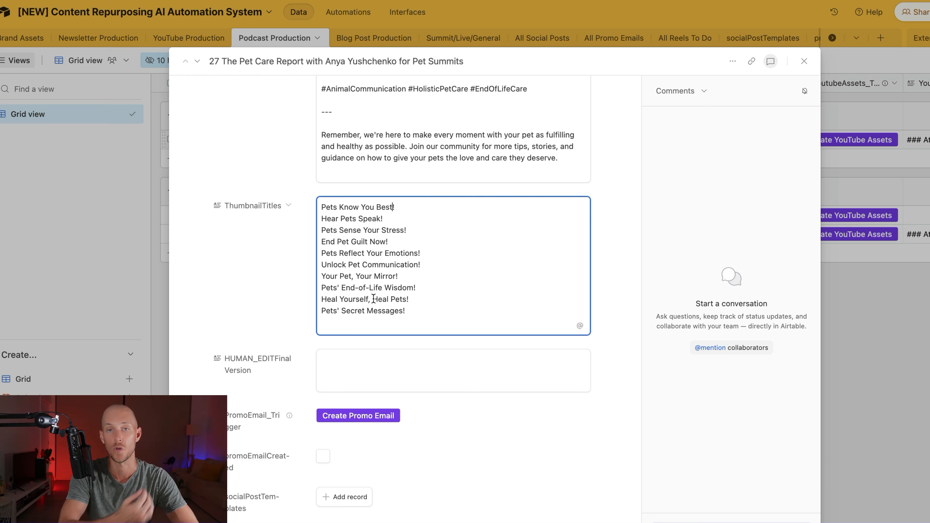
pyautogui.scroll(10, 373, 299)
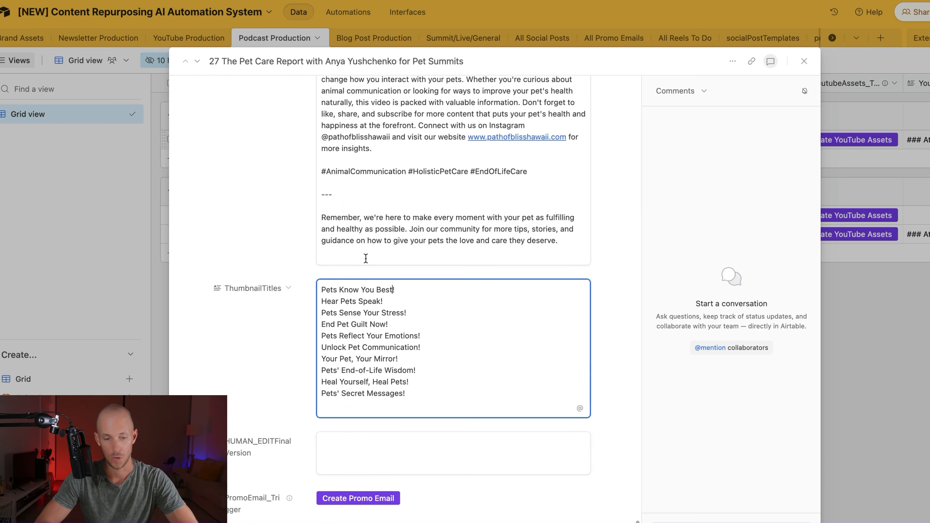
pyautogui.moveTo(322, 172); pyautogui.dragTo(417, 299)
pyautogui.press('super+c')
pyautogui.scroll(-12, 421, 305)
# Step: Write 'Title:' in HUMAN_EDITFinalVersion and paste the generated YouTube description paragraph beneath it
pyautogui.click(380, 166)
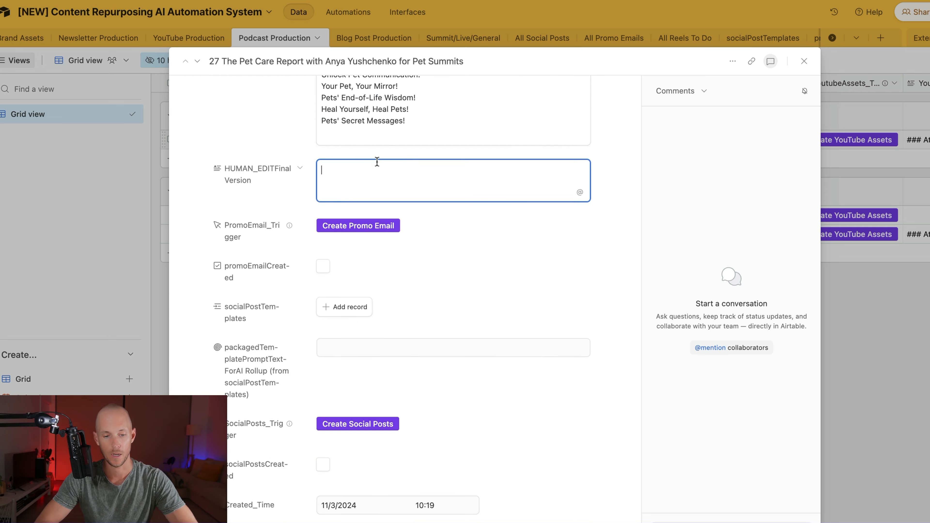
pyautogui.write('Title:')
pyautogui.press('Return')
pyautogui.press('Return')
pyautogui.press('super+v')
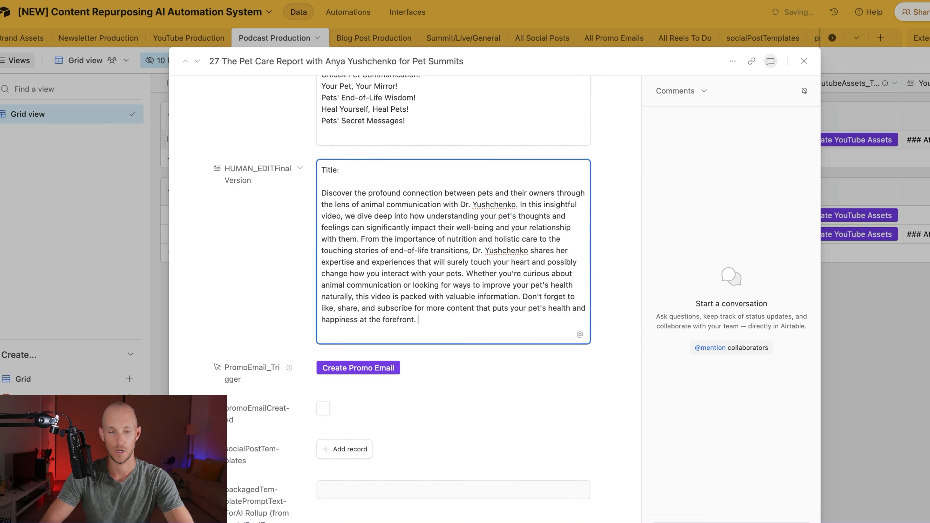
pyautogui.press('Return')
pyautogui.press('Return')
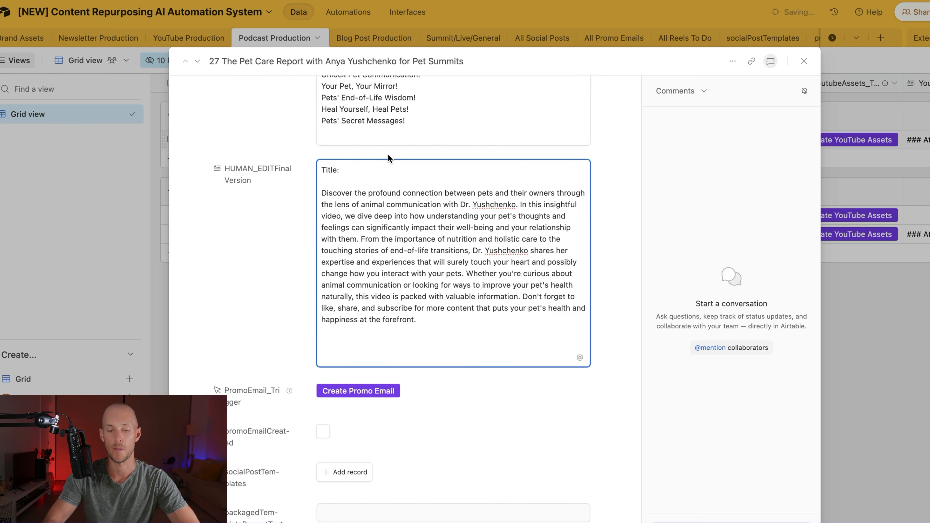
pyautogui.scroll(10, 387, 154)
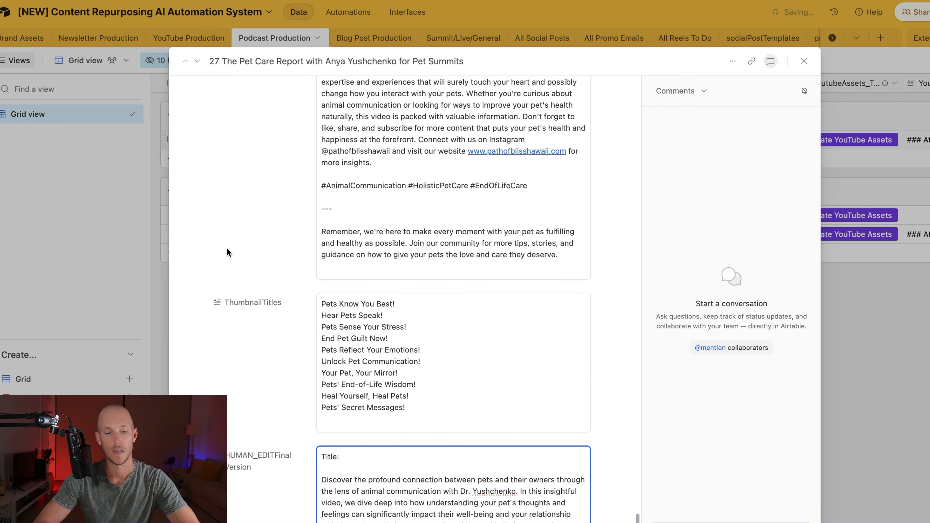
pyautogui.scroll(-10, 257, 235)
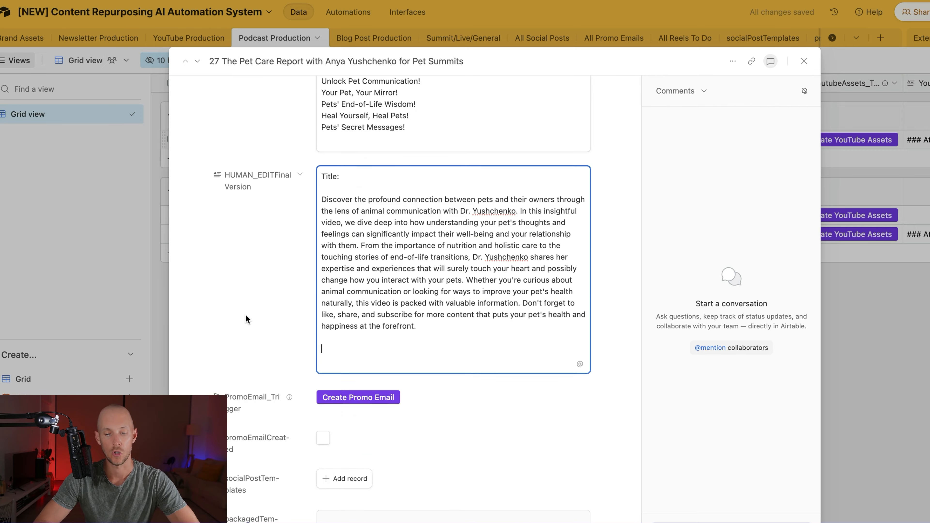
pyautogui.scroll(-5, 245, 316)
pyautogui.scroll(20, 245, 316)
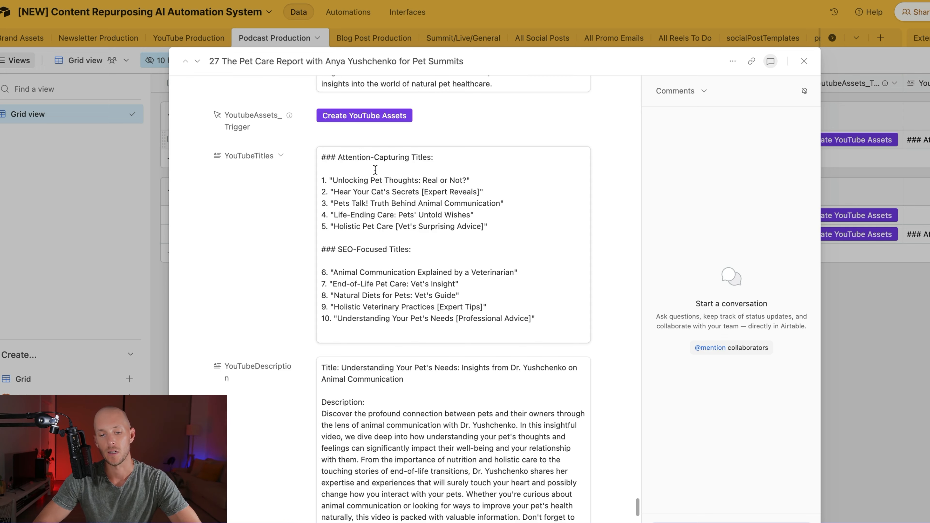
pyautogui.scroll(15, 375, 170)
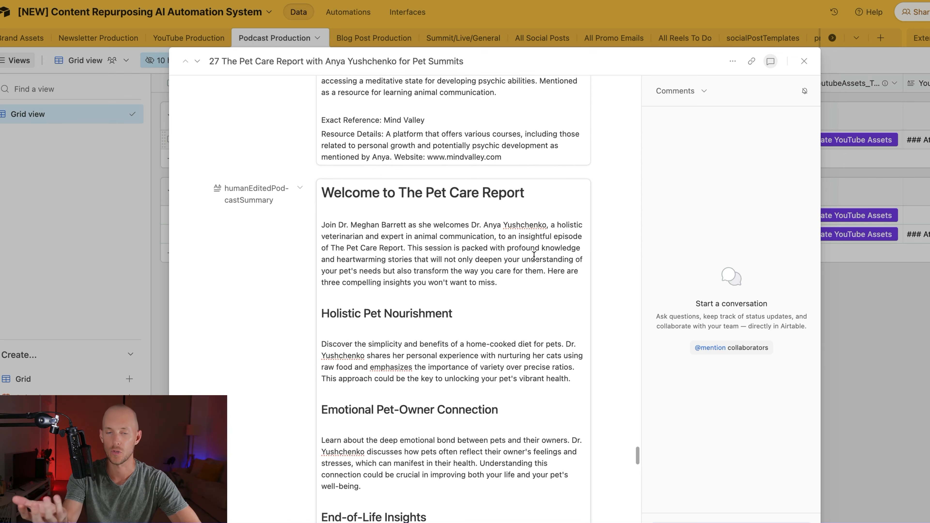
pyautogui.scroll(-7, 335, 275)
pyautogui.scroll(-20, 276, 324)
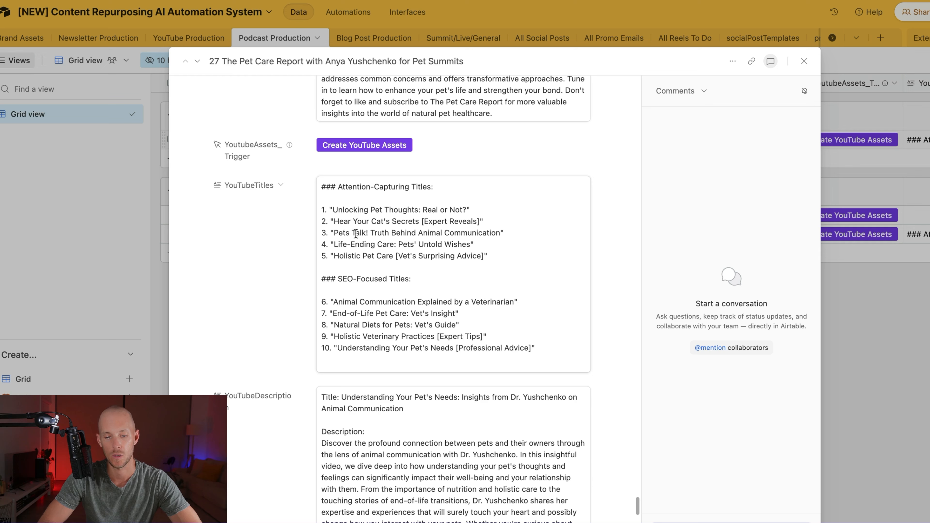
# Step: Highlight parts of the third YouTube title while reviewing the generated titles
pyautogui.moveTo(373, 234); pyautogui.dragTo(500, 233)
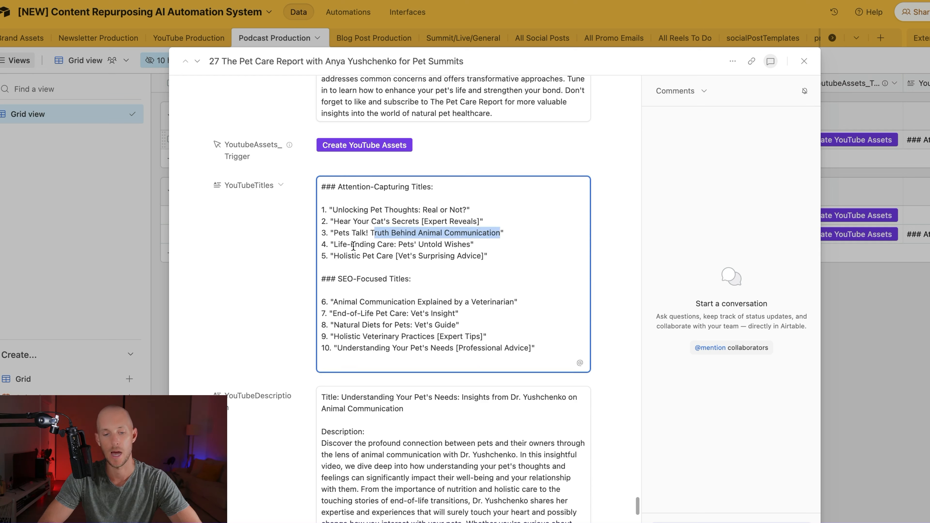
pyautogui.click(354, 246)
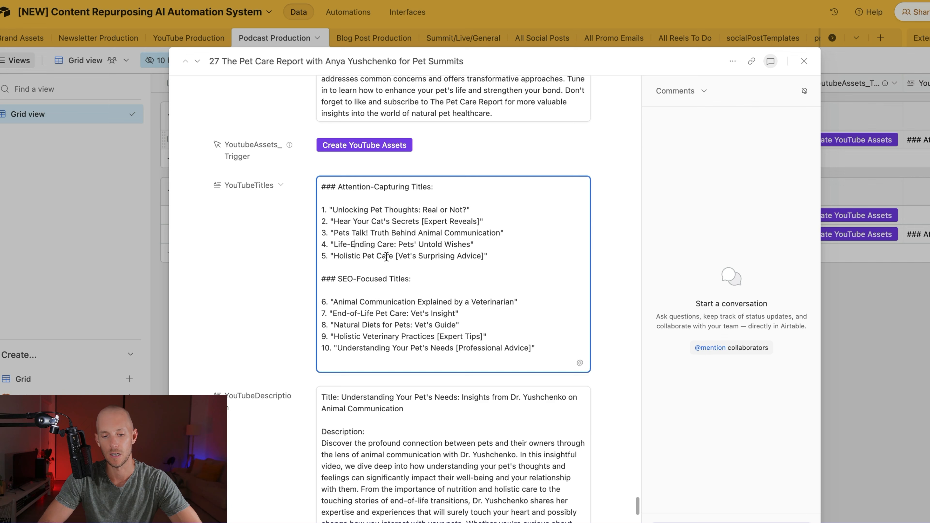
pyautogui.scroll(-2, 427, 260)
pyautogui.moveTo(334, 261); pyautogui.dragTo(513, 259)
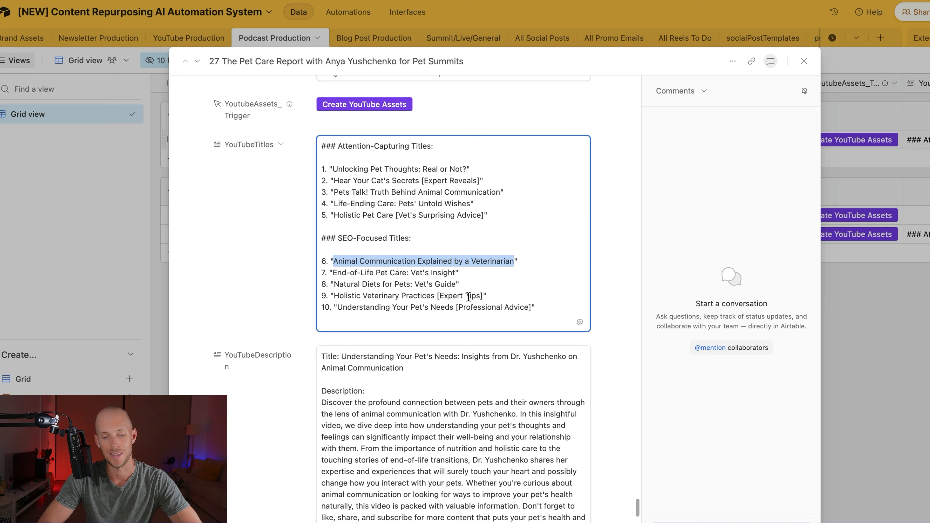
pyautogui.scroll(-7, 327, 285)
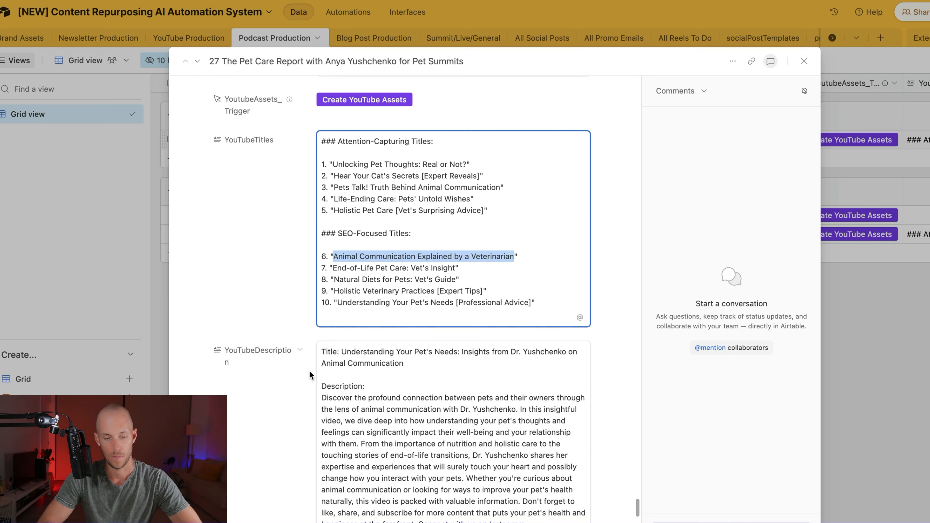
# Step: Rework the 'Understanding Your Pet's Needs' title, replacing ': Insights from' with 'w/' and dropping 'on Animal Communication'
pyautogui.doubleClick(392, 111)
pyautogui.moveTo(391, 110); pyautogui.dragTo(521, 110)
pyautogui.click(456, 111)
pyautogui.press('BackSpace')
pyautogui.write('w/')
pyautogui.hotkey('shift', 'End')
pyautogui.press('Delete')
pyautogui.press('super+shift+Left')
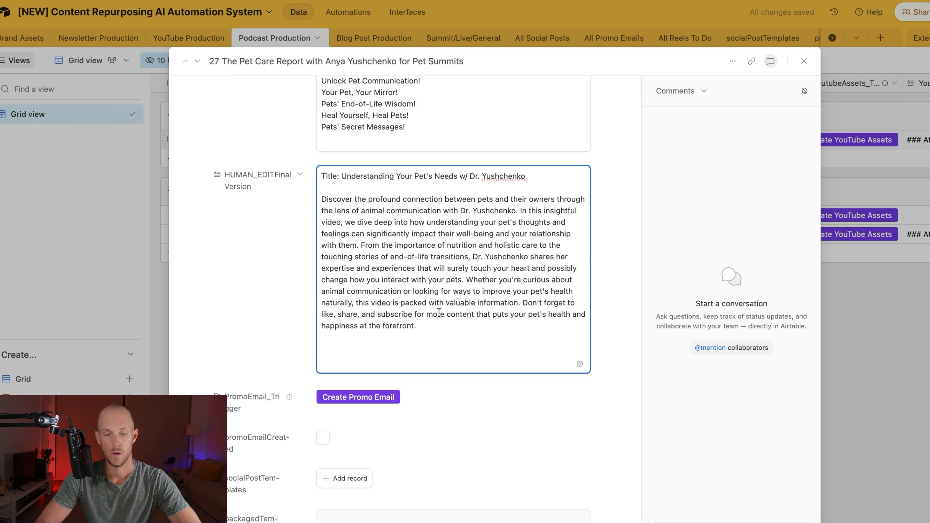
# Step: Delete the subscribe sentence and paste #AnimalCommunication #HolisticPetCare #EndOfLifeCare at the final version's end
pyautogui.moveTo(522, 303)
pyautogui.mouseDown()
pyautogui.moveTo(521, 314)
pyautogui.moveTo(522, 304)
pyautogui.mouseUp()
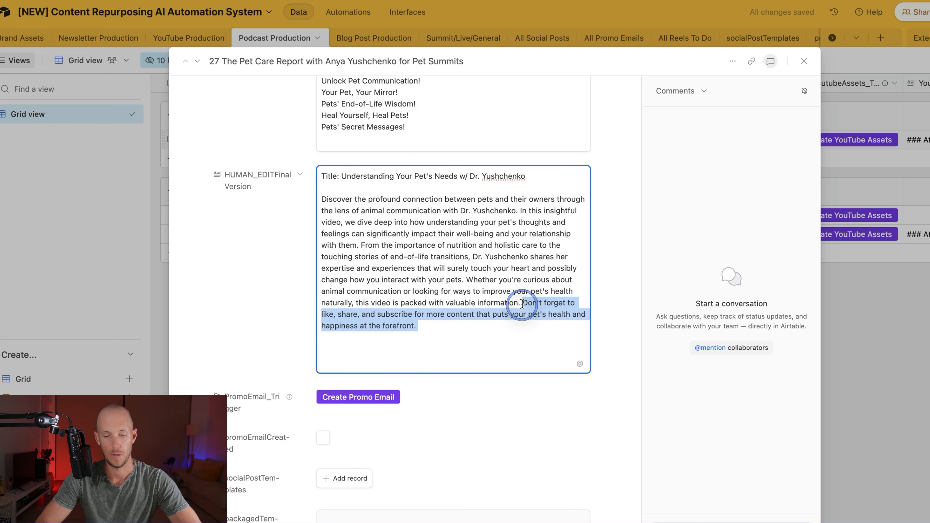
pyautogui.press('BackSpace')
pyautogui.scroll(5, 458, 238)
pyautogui.click(418, 307)
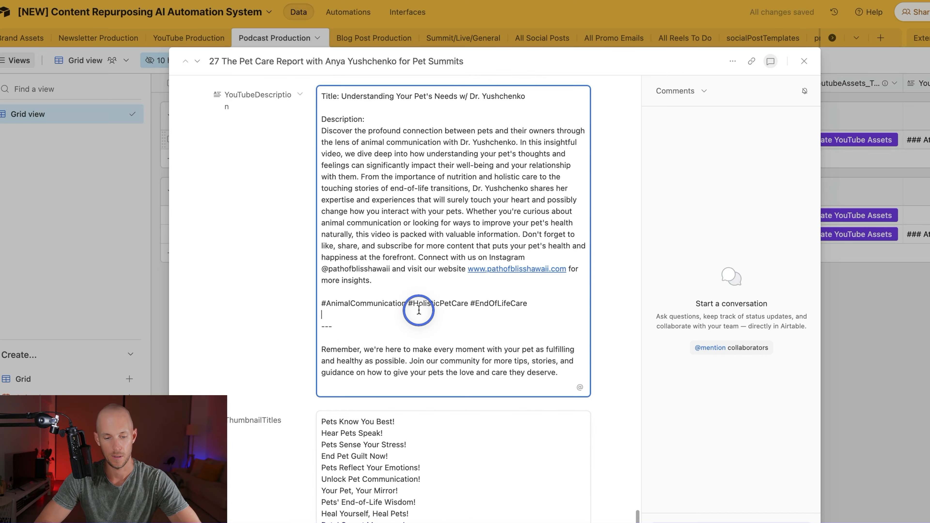
pyautogui.tripleClick(419, 307)
pyautogui.hotkey('ctrl', 'c')
pyautogui.scroll(-10, 474, 307)
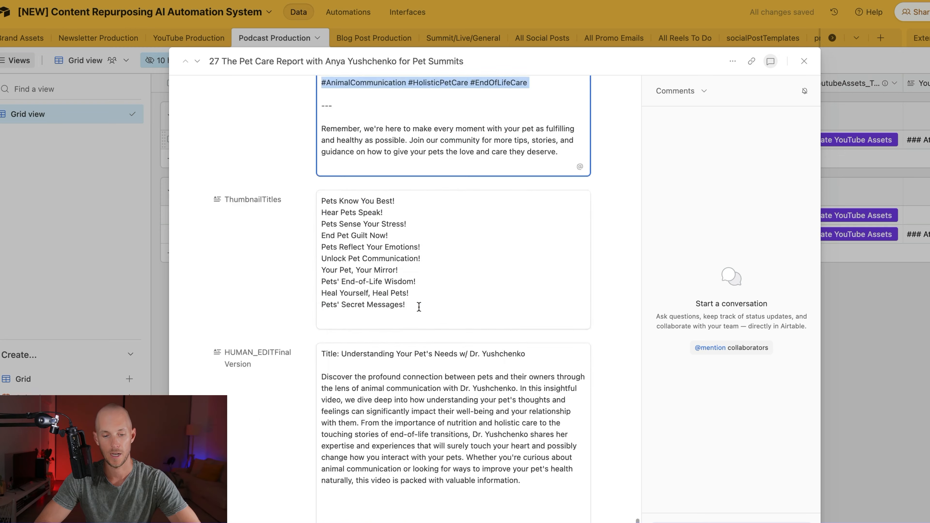
pyautogui.click(481, 397)
pyautogui.hotkey('ctrl', 'v')
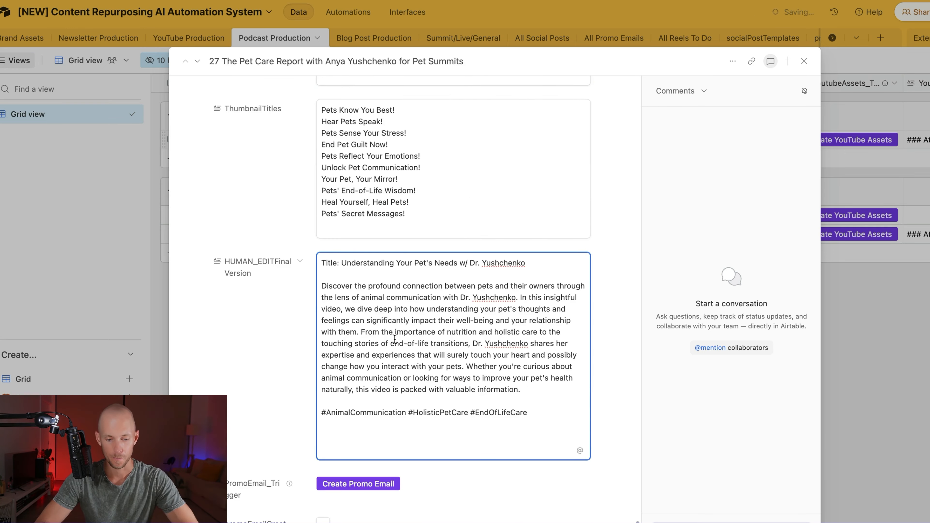
pyautogui.scroll(10, 290, 222)
pyautogui.scroll(15, 283, 225)
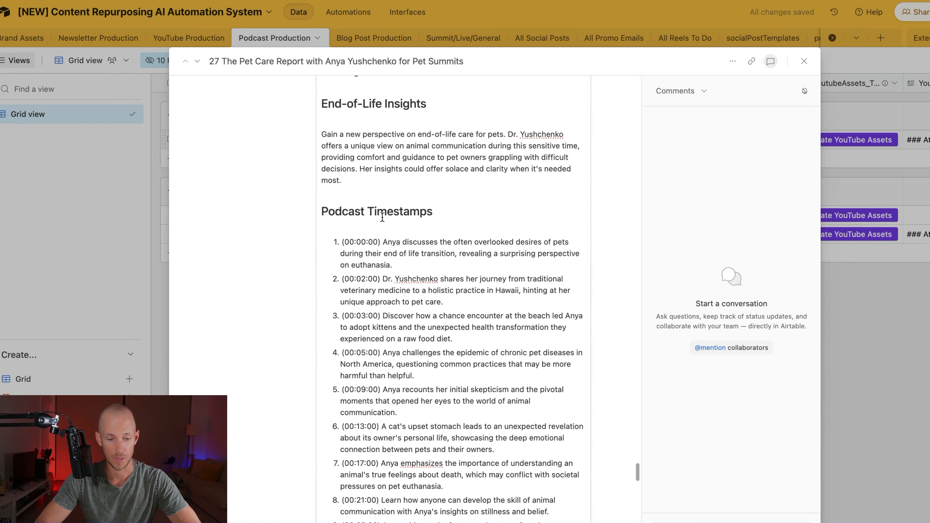
# Step: Scroll through the expanded episode record to review its YouTube asset fields
pyautogui.scroll(-15, 310, 365)
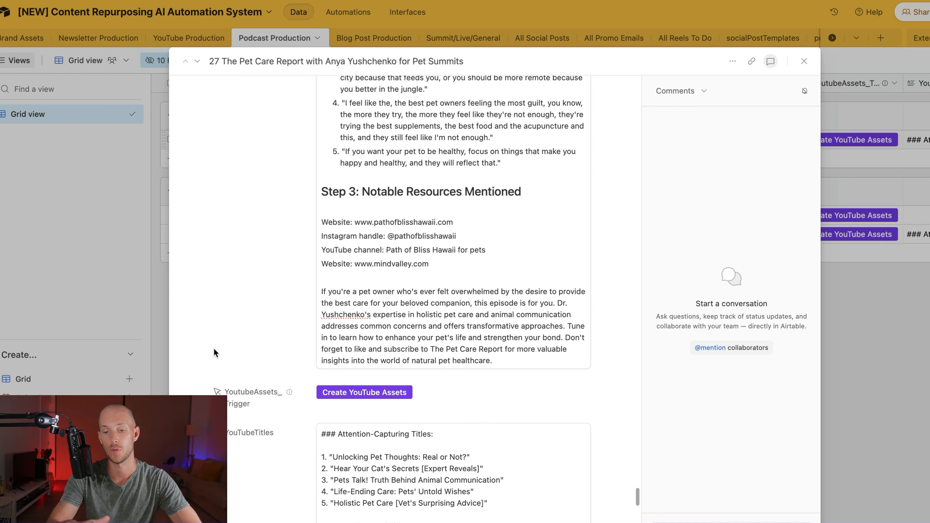
pyautogui.scroll(-2, 214, 348)
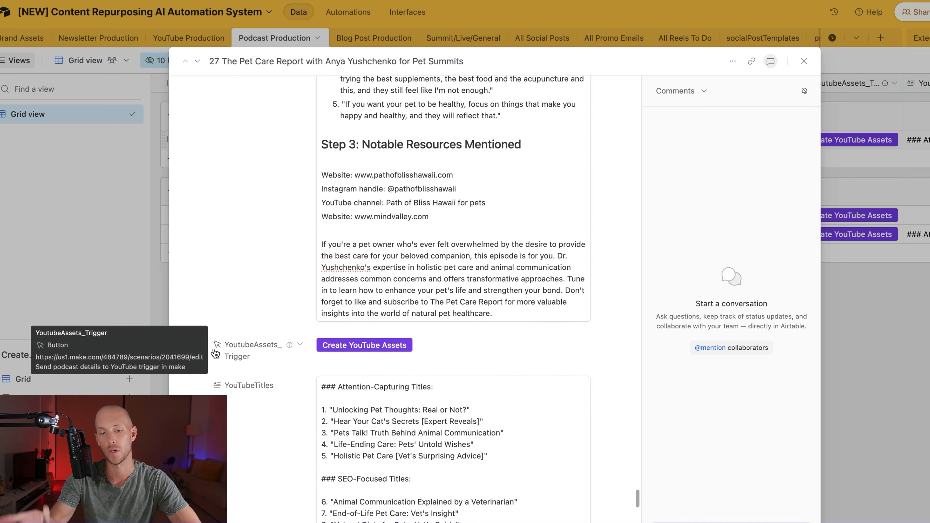
pyautogui.click(248, 188)
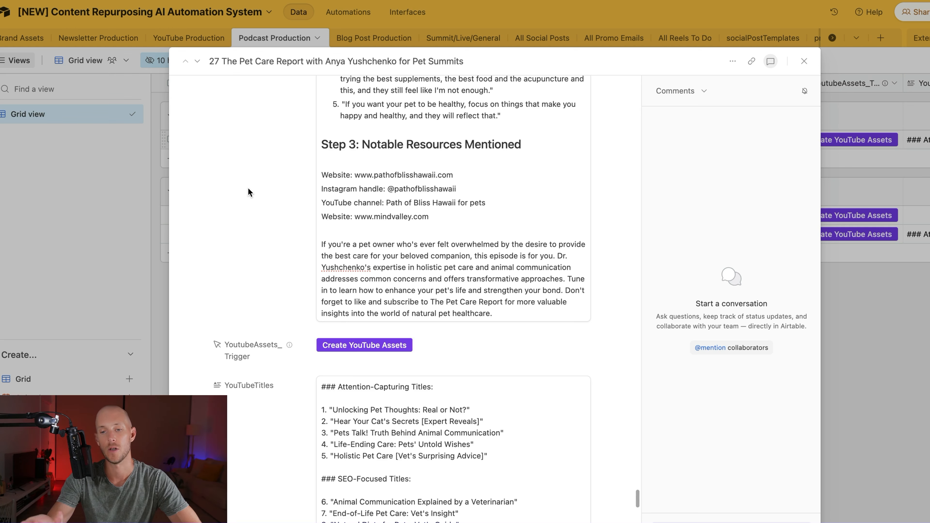
pyautogui.scroll(-6, 247, 187)
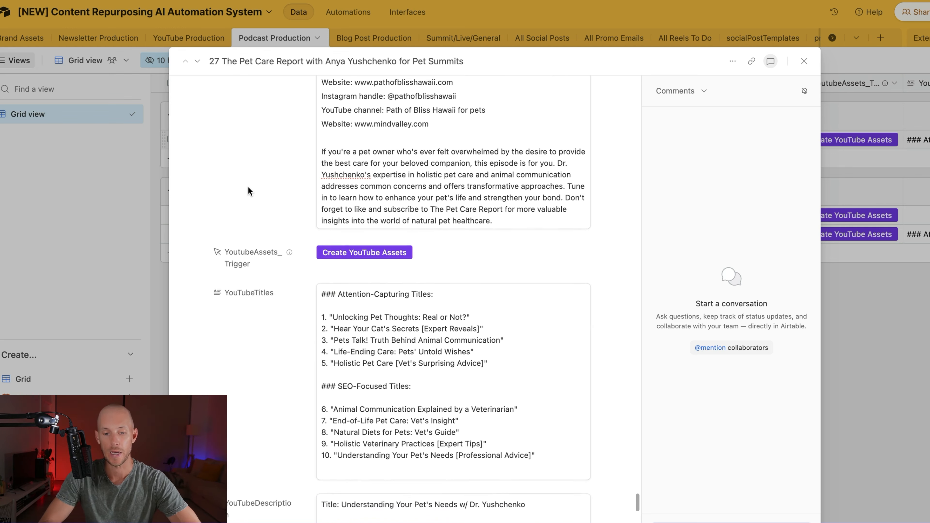
pyautogui.scroll(-12, 248, 187)
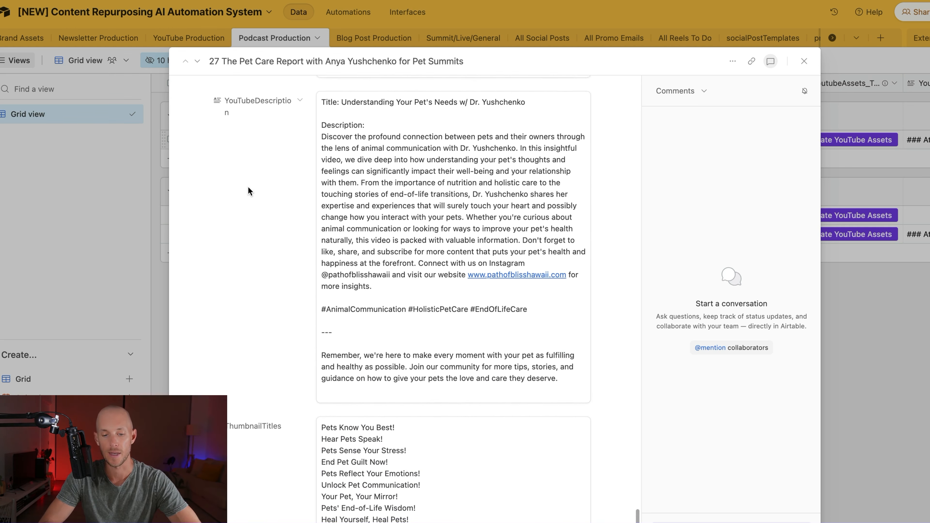
pyautogui.scroll(-12, 430, 296)
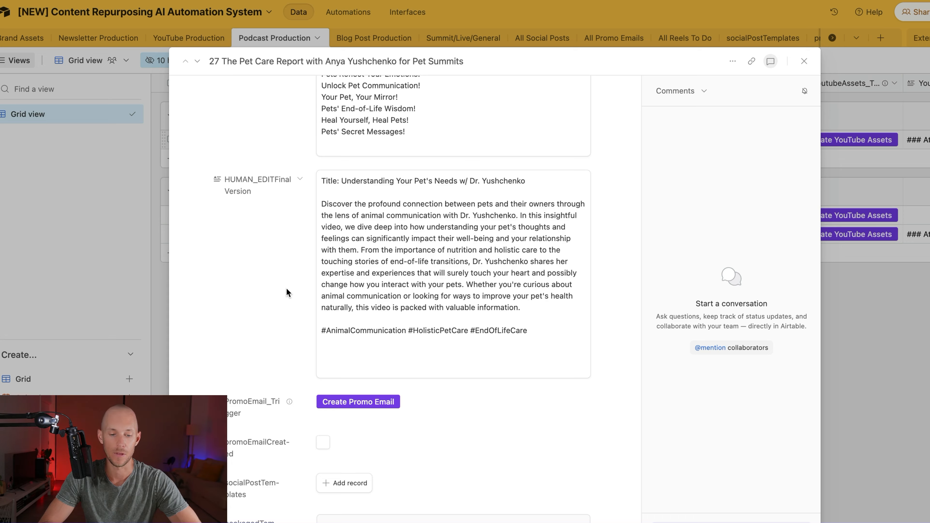
pyautogui.scroll(4, 288, 293)
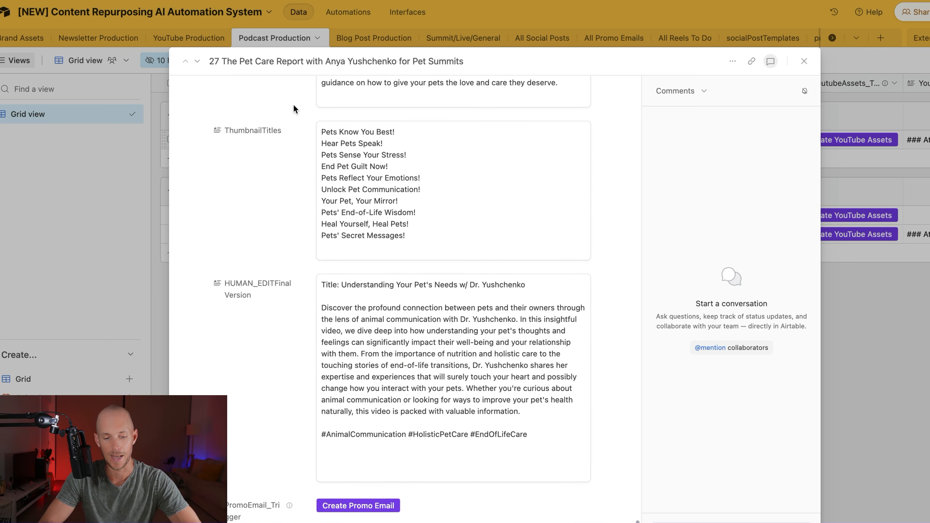
pyautogui.scroll(-8, 611, 235)
pyautogui.scroll(6, 611, 235)
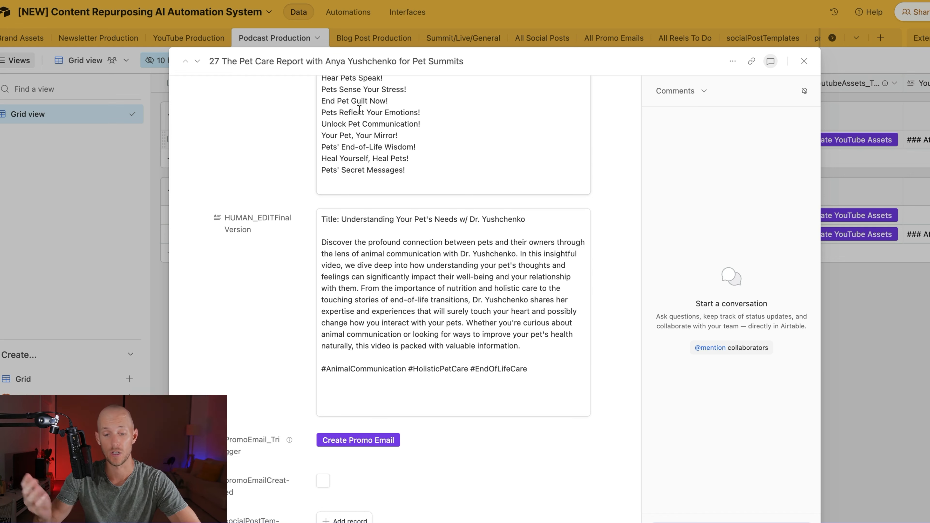
pyautogui.scroll(1, 356, 118)
# Step: Review the thumbnail title ideas, then run Create Promo Email for the episode
pyautogui.click(326, 110)
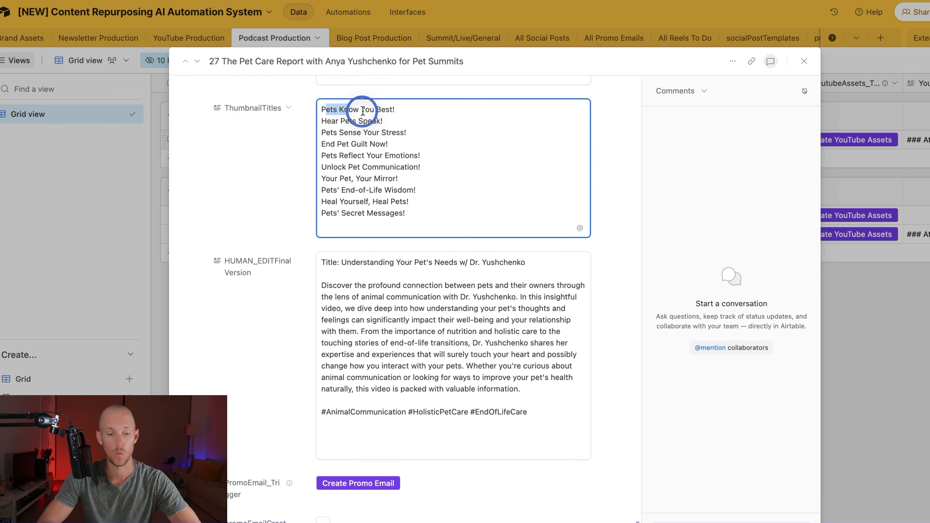
pyautogui.moveTo(344, 132); pyautogui.dragTo(386, 145)
pyautogui.moveTo(321, 166); pyautogui.dragTo(403, 160)
pyautogui.click(351, 146)
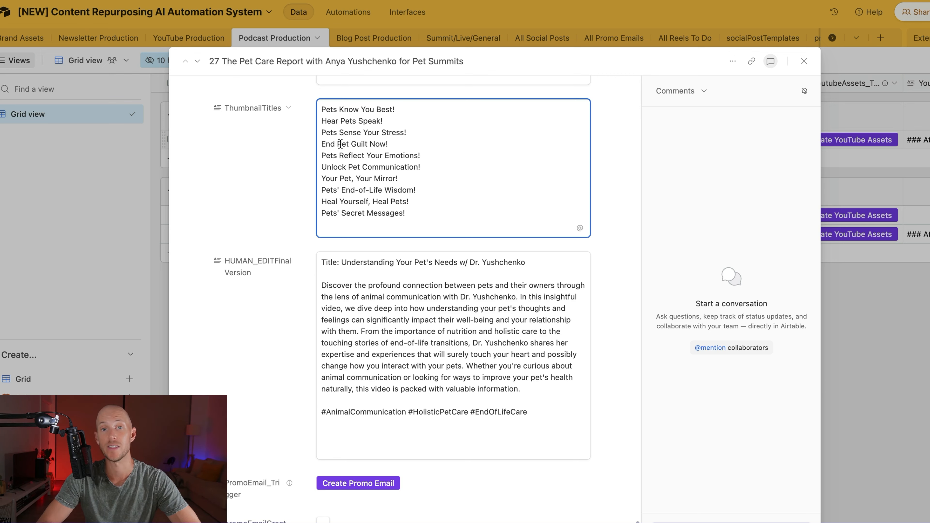
pyautogui.scroll(-10, 263, 186)
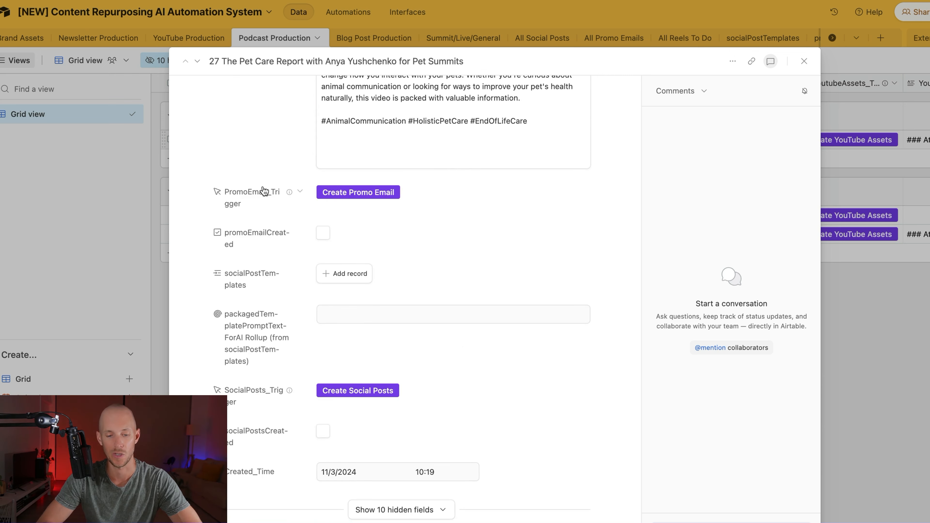
pyautogui.click(380, 193)
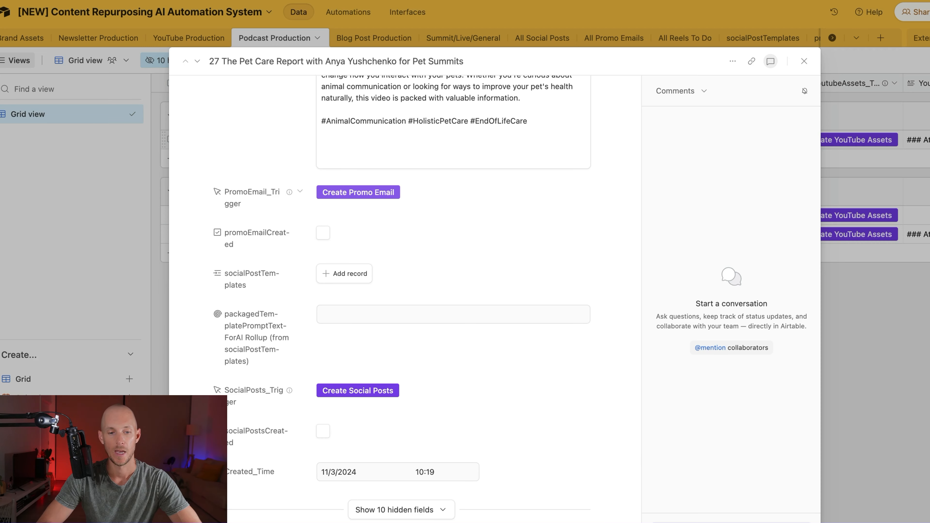
# Step: Close the episode record and open the make.com link in PromoEmail_Trigger's field description
pyautogui.click(804, 62)
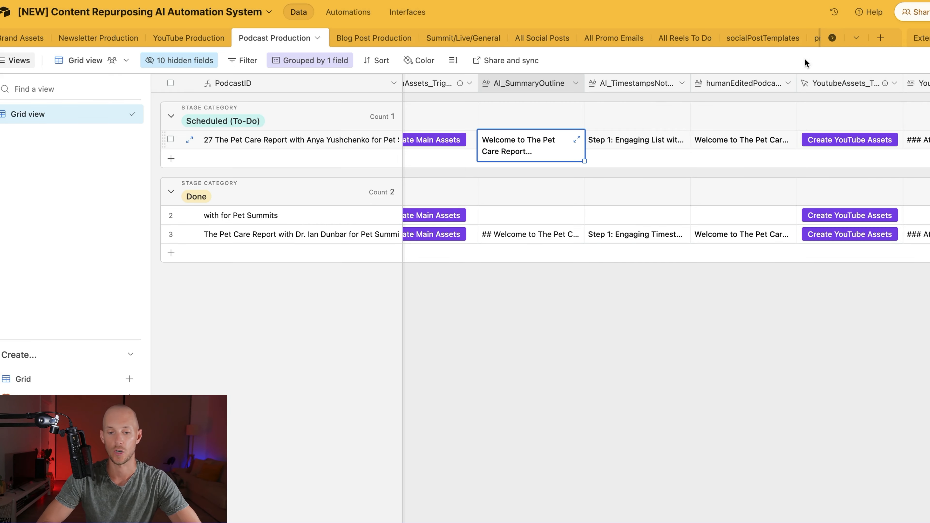
pyautogui.hscroll(10, 707, 156)
pyautogui.hscroll(10, 705, 153)
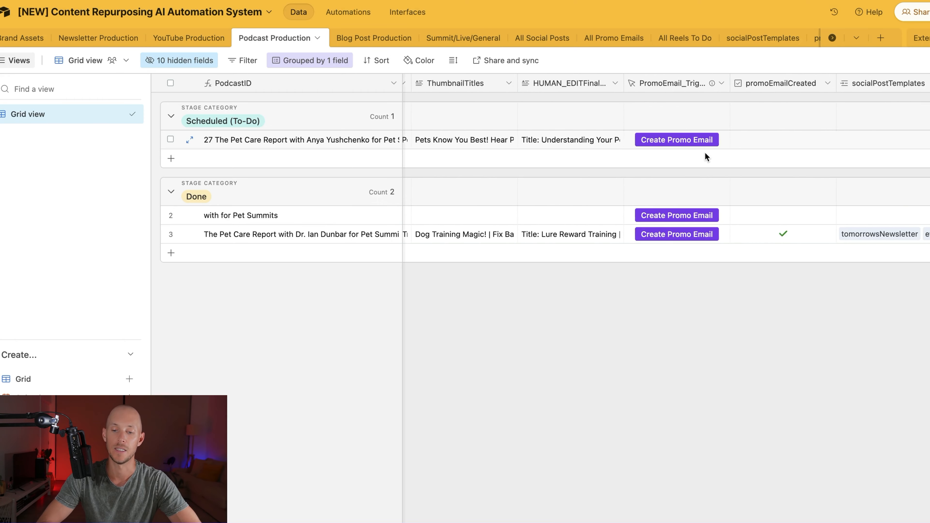
pyautogui.hscroll(-5, 705, 153)
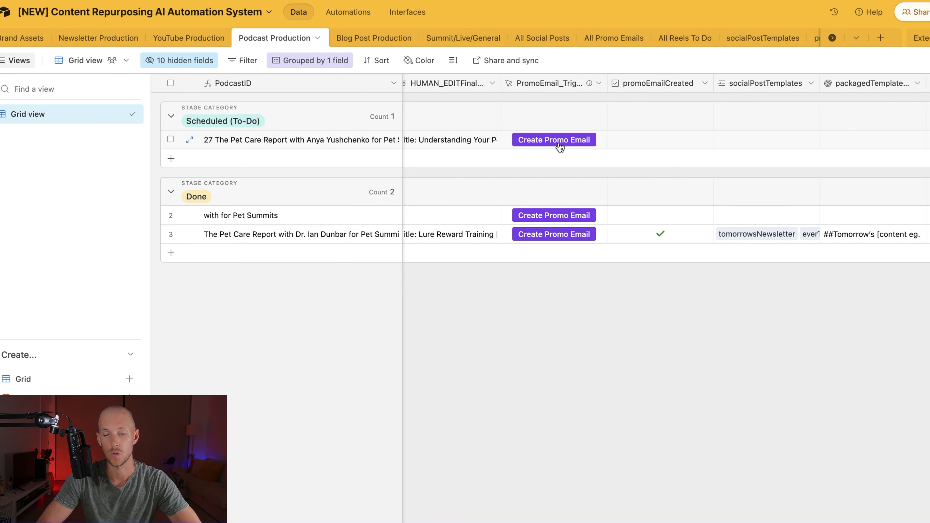
pyautogui.click(593, 83)
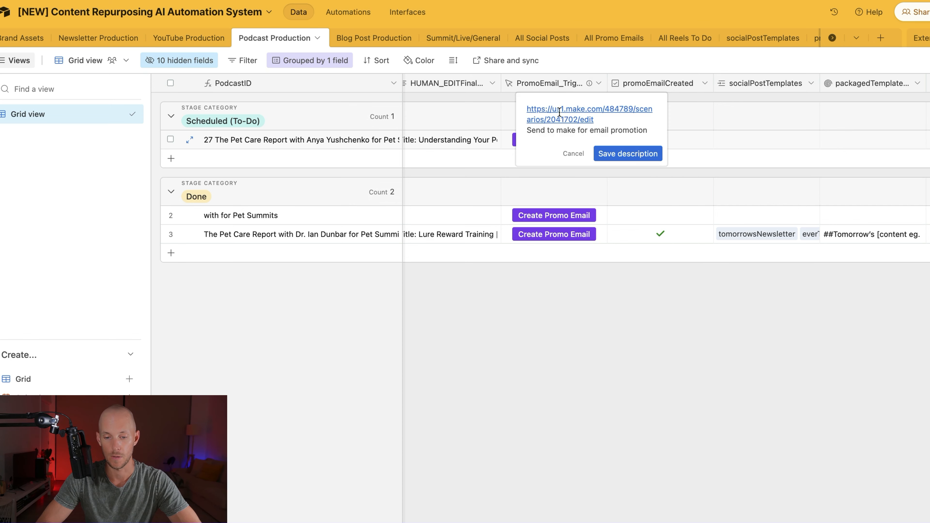
pyautogui.click(553, 116)
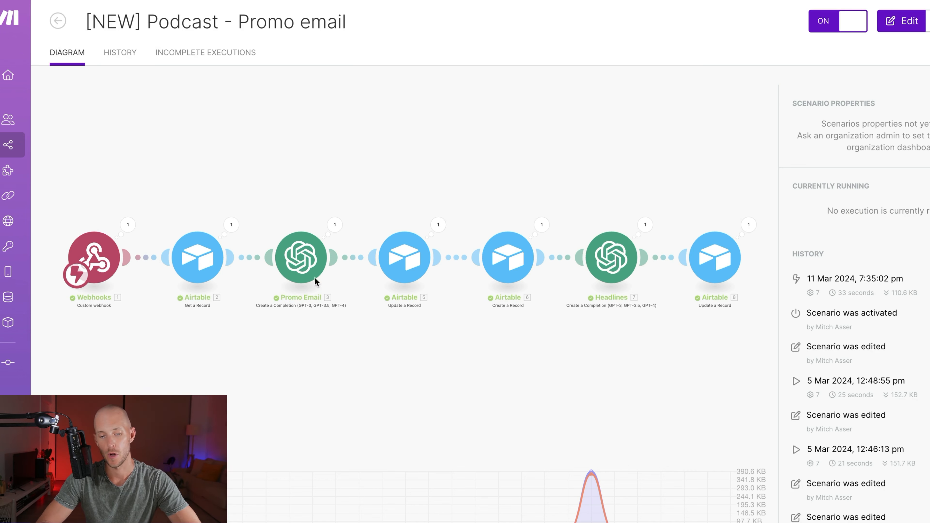
# Step: Read the Promo Email OpenAI module's Message Content prompt, then close its settings
pyautogui.click(314, 241)
pyautogui.scroll(-3, 545, 247)
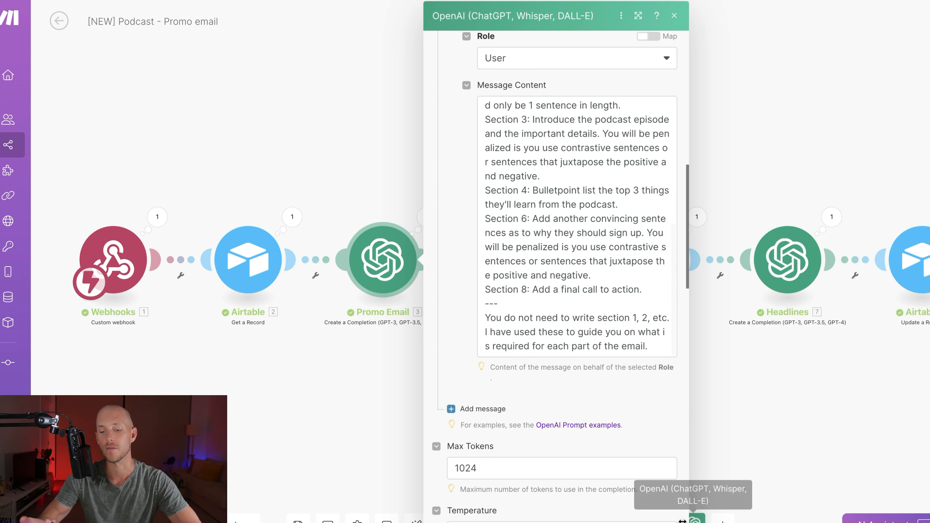
pyautogui.click(638, 522)
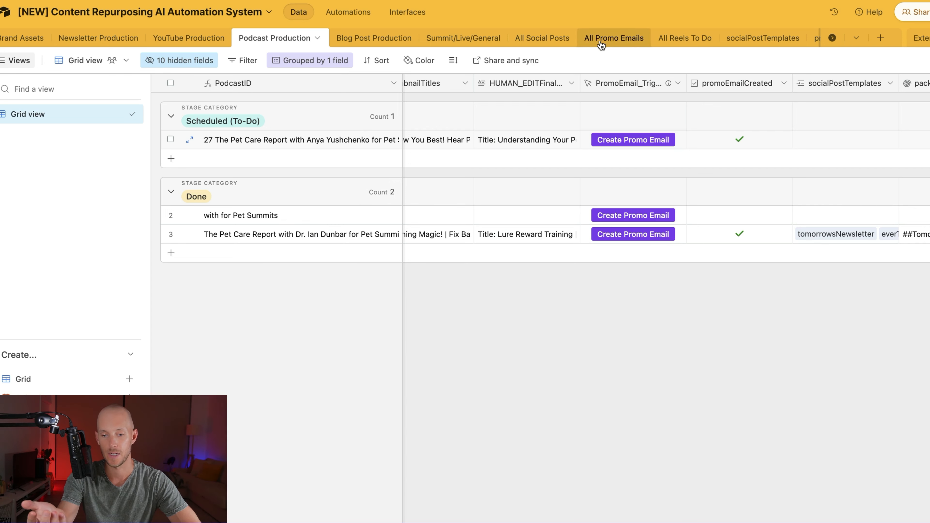
# Step: Go to All Promo Emails, widen then narrow the EmailID column, and open its formula settings
pyautogui.click(619, 39)
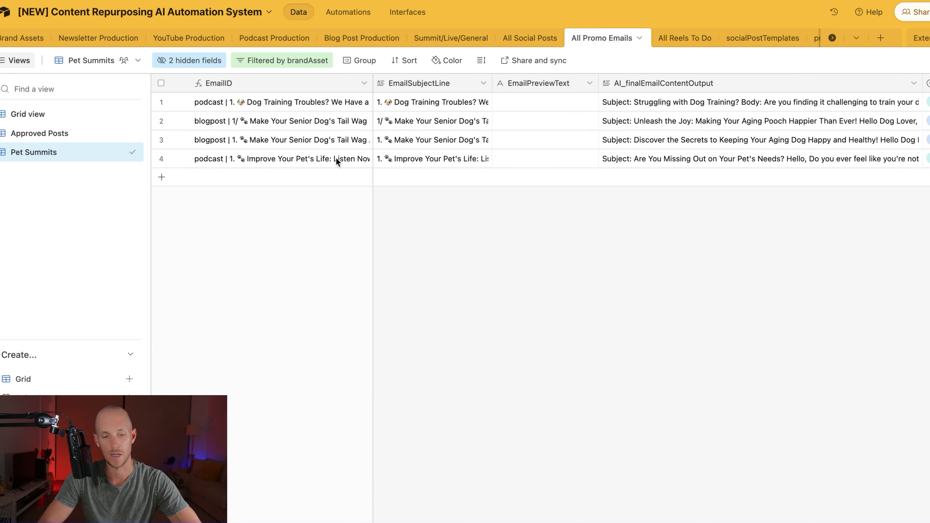
pyautogui.moveTo(373, 83); pyautogui.dragTo(410, 94)
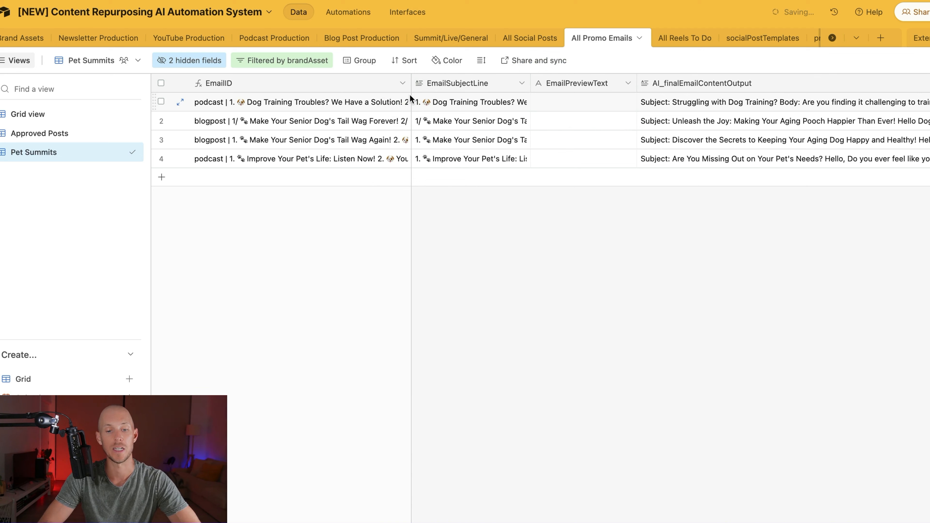
pyautogui.moveTo(410, 95); pyautogui.dragTo(334, 88)
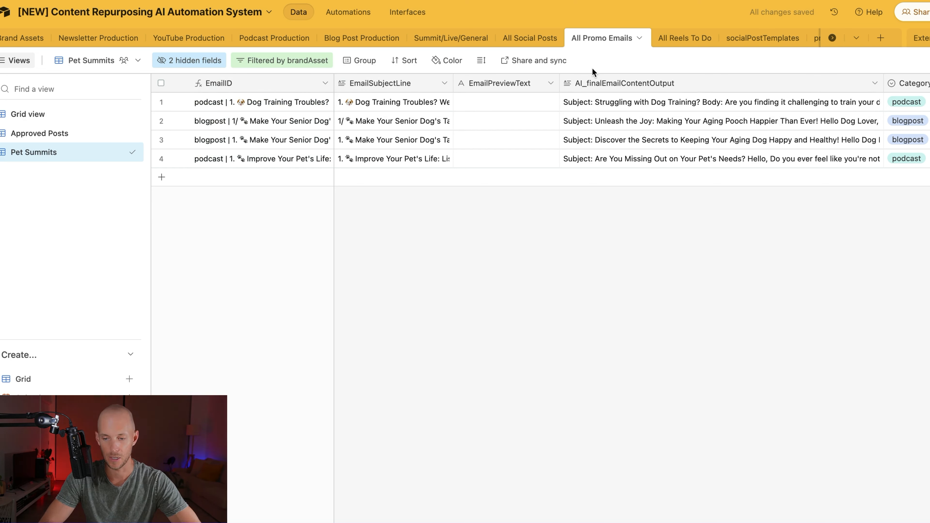
pyautogui.doubleClick(238, 87)
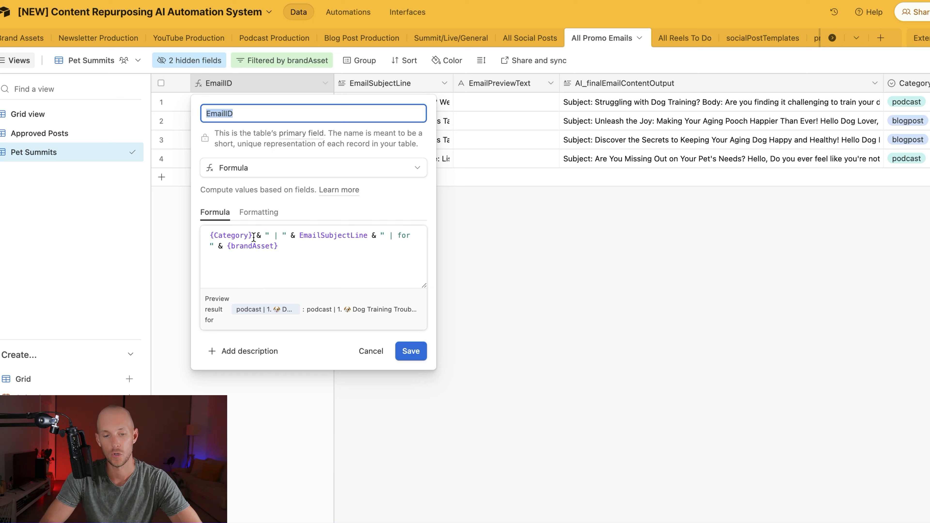
# Step: Save the EmailID formula, reopen it, and scroll across to the Approved and brandAsset columns
pyautogui.click(412, 352)
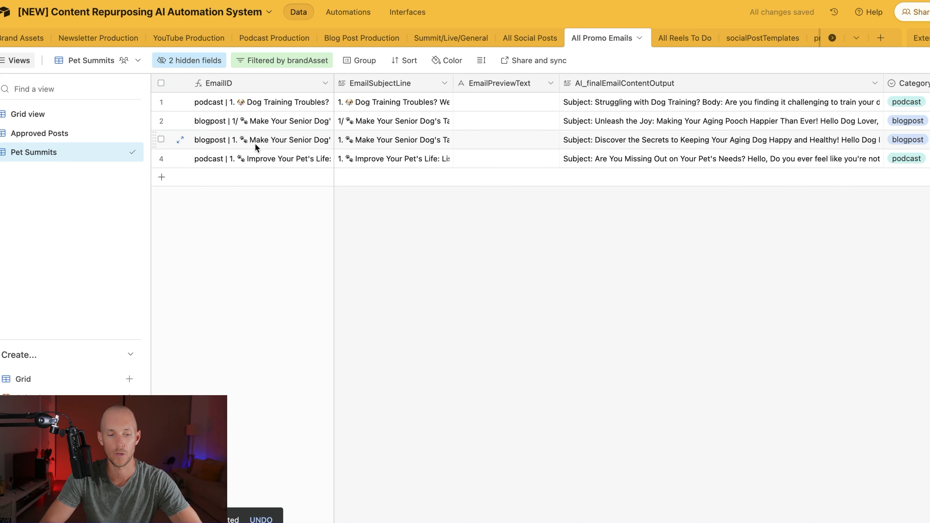
pyautogui.doubleClick(264, 83)
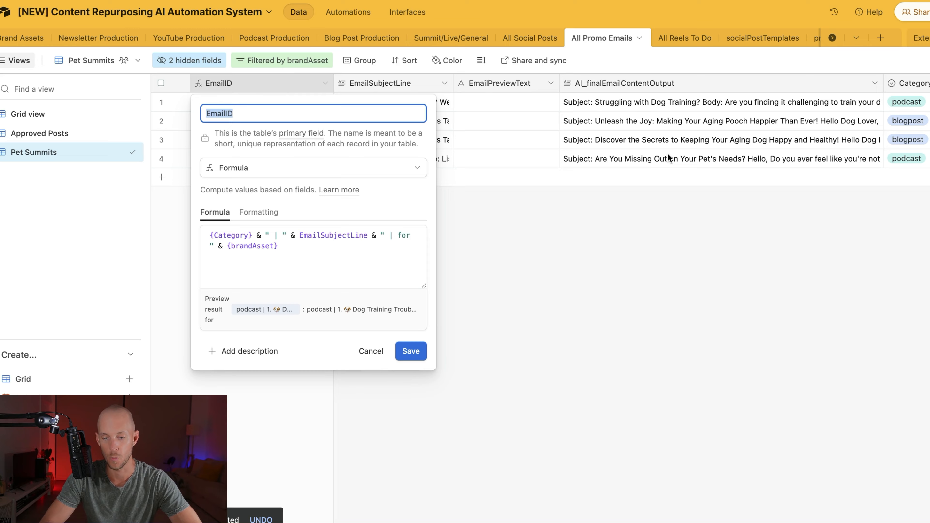
pyautogui.hscroll(10, 669, 158)
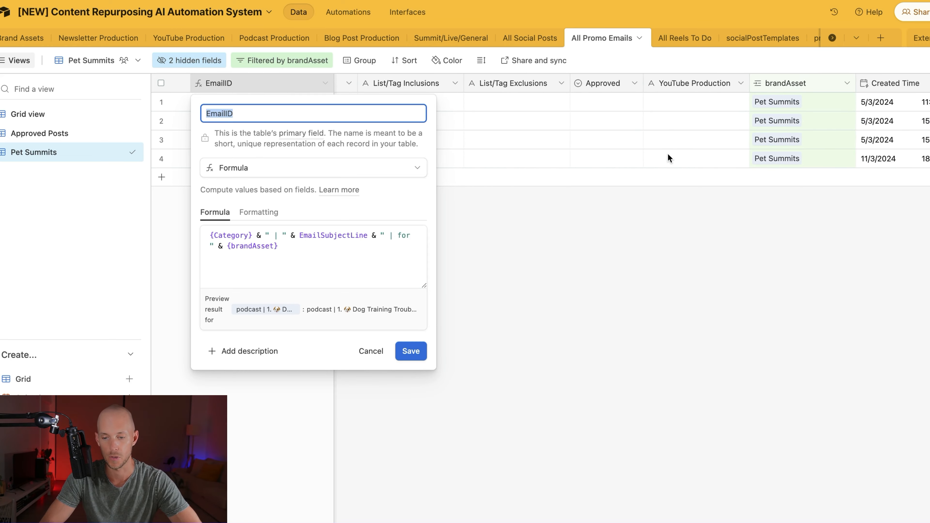
pyautogui.hscroll(-10, 669, 158)
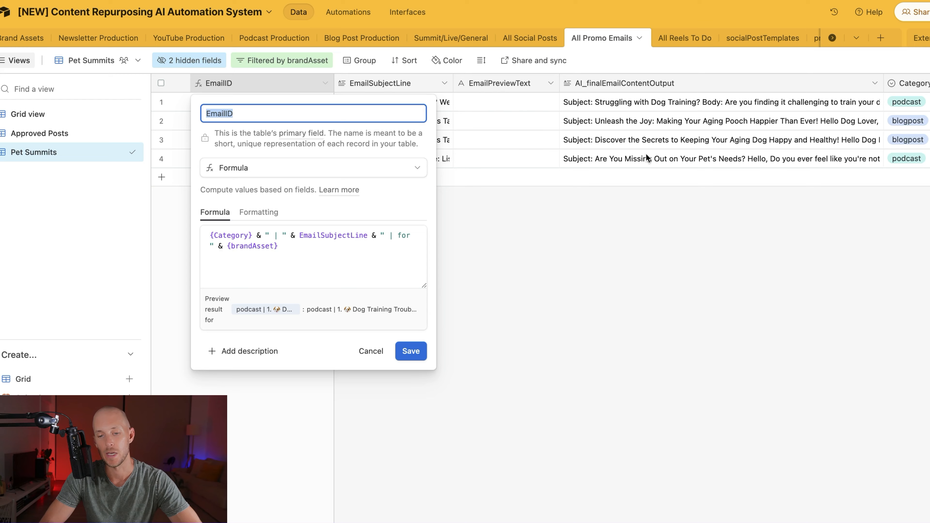
pyautogui.hscroll(10, 647, 154)
pyautogui.hscroll(5, 646, 157)
pyautogui.hscroll(-15, 647, 158)
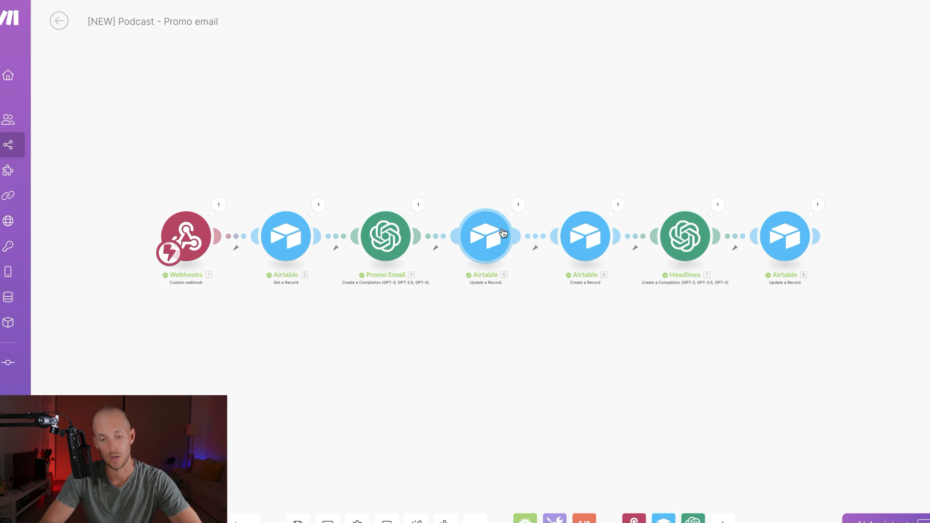
pyautogui.click(482, 234)
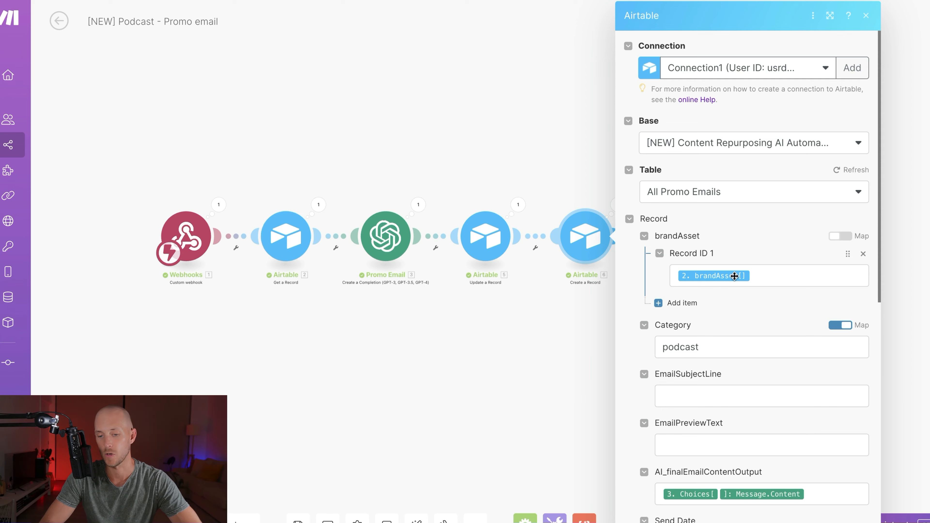
pyautogui.scroll(-3, 697, 289)
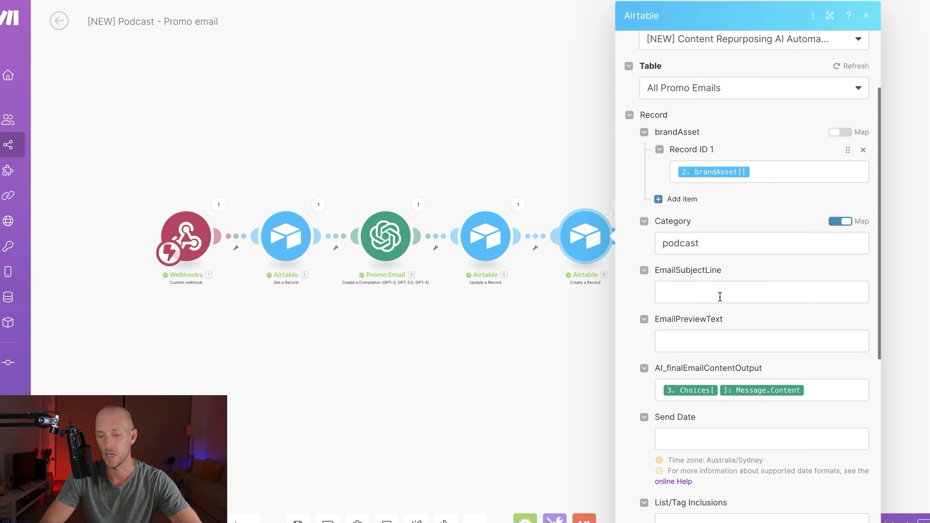
pyautogui.scroll(-2, 720, 297)
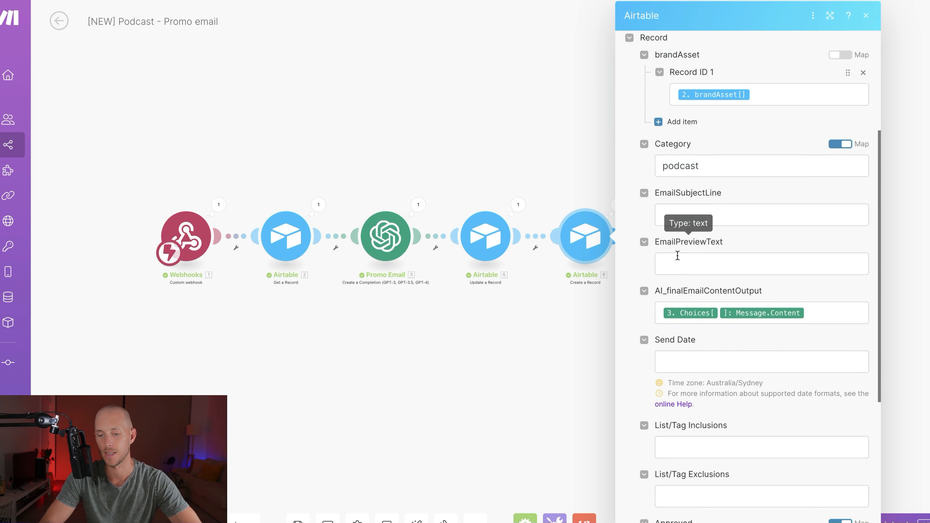
pyautogui.click(678, 258)
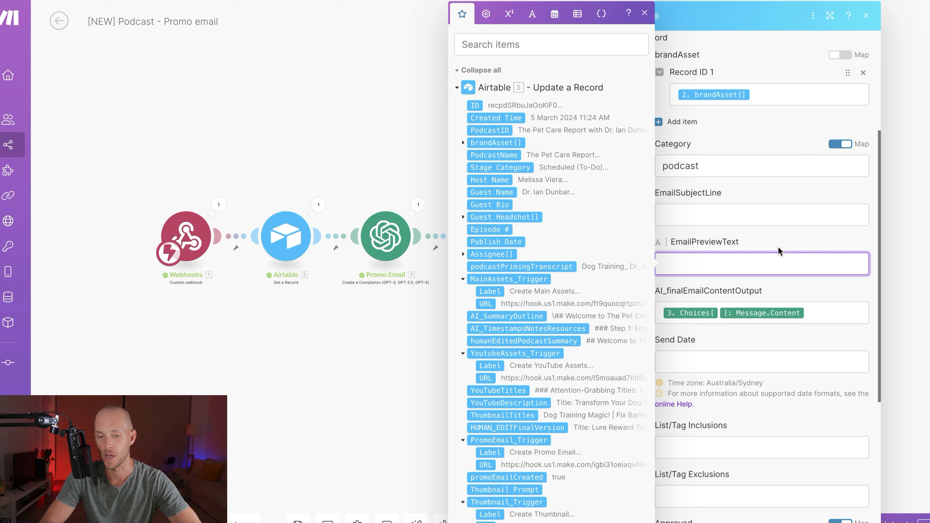
pyautogui.click(494, 130)
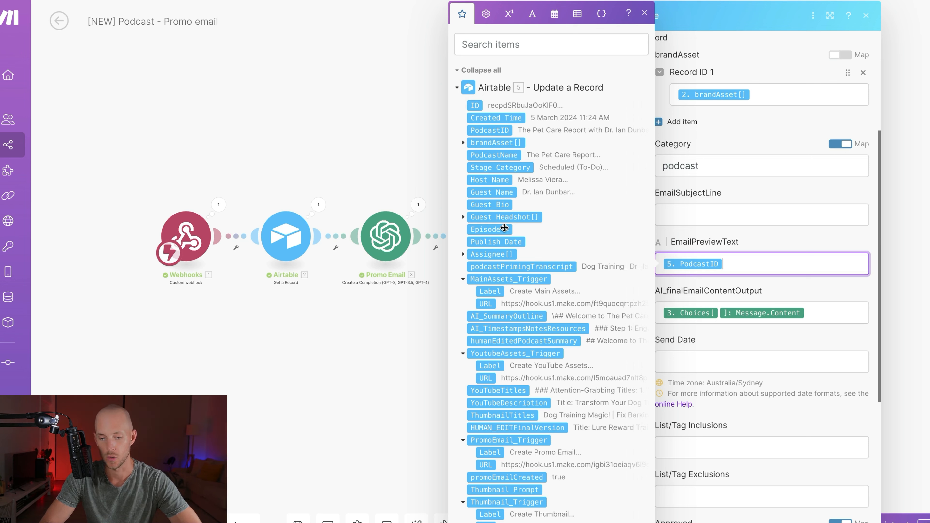
pyautogui.press('BackSpace')
pyautogui.click(491, 229)
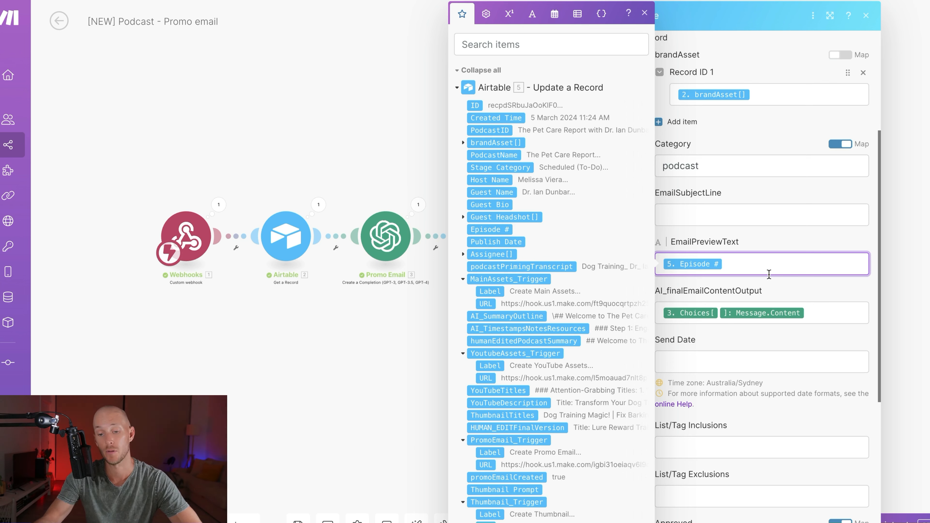
pyautogui.press('BackSpace')
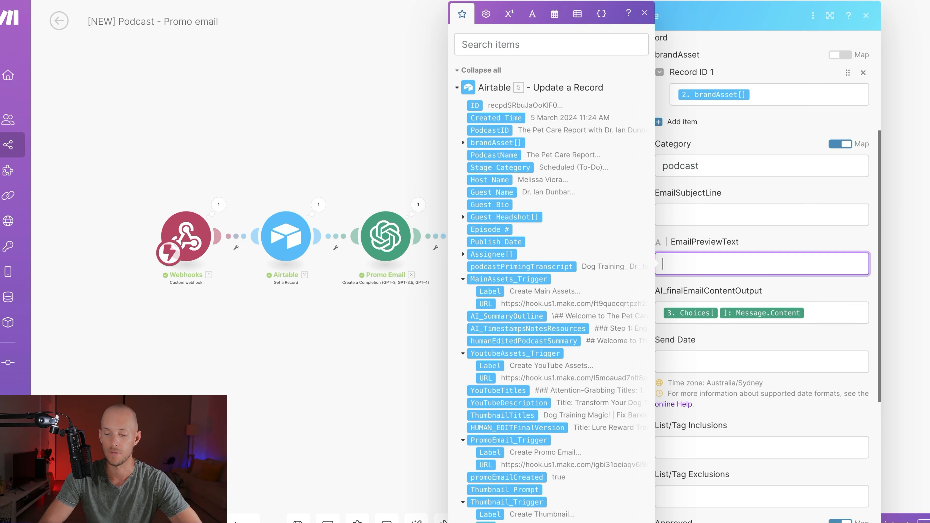
pyautogui.press('Escape')
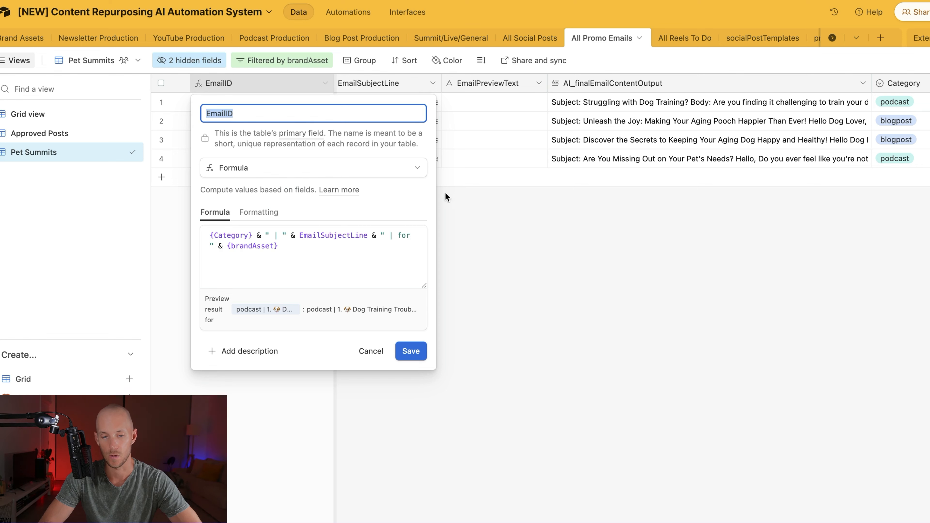
# Step: Expand the fourth podcast email record from its row menu to read it, then close it
pyautogui.click(546, 245)
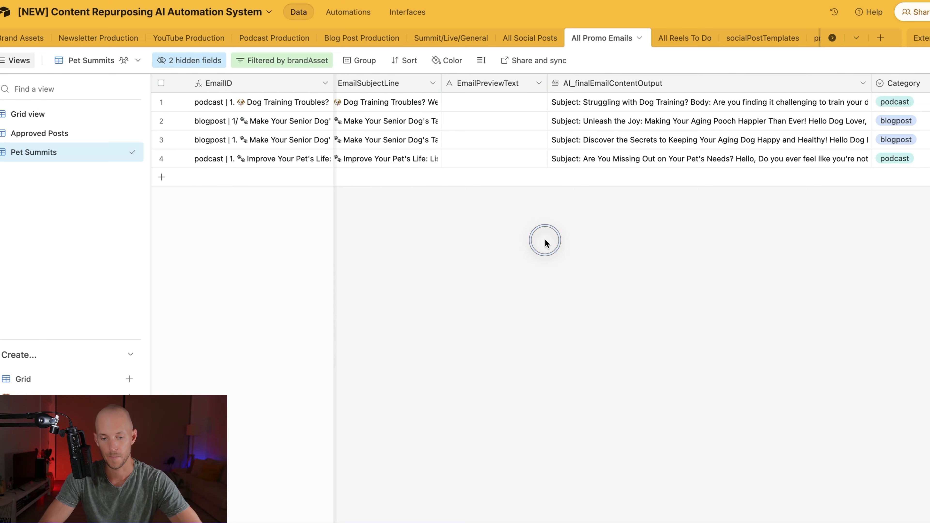
pyautogui.rightClick(375, 164)
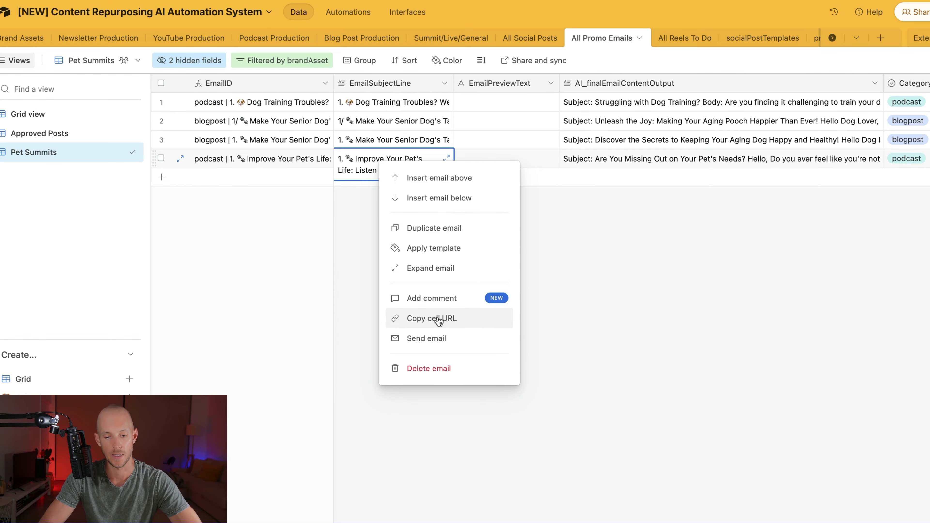
pyautogui.click(421, 268)
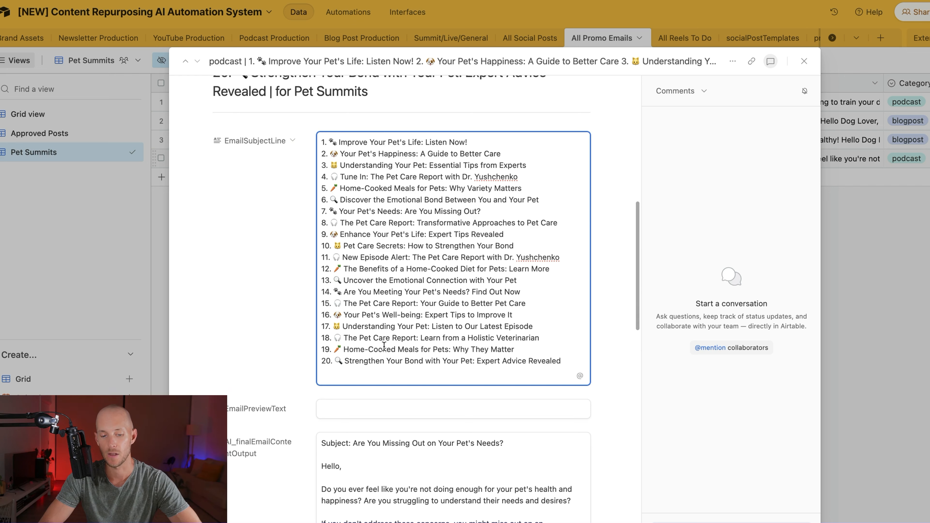
pyautogui.click(804, 61)
# Step: Enlarge the AI_finalEmailContentOutput cell and read through the whole email body
pyautogui.click(476, 156)
pyautogui.click(592, 158)
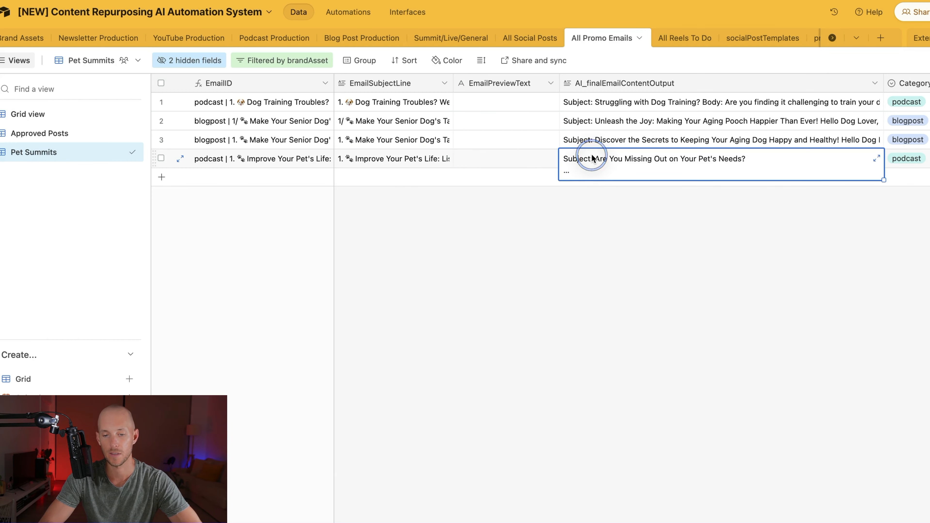
pyautogui.click(592, 158)
pyautogui.click(877, 158)
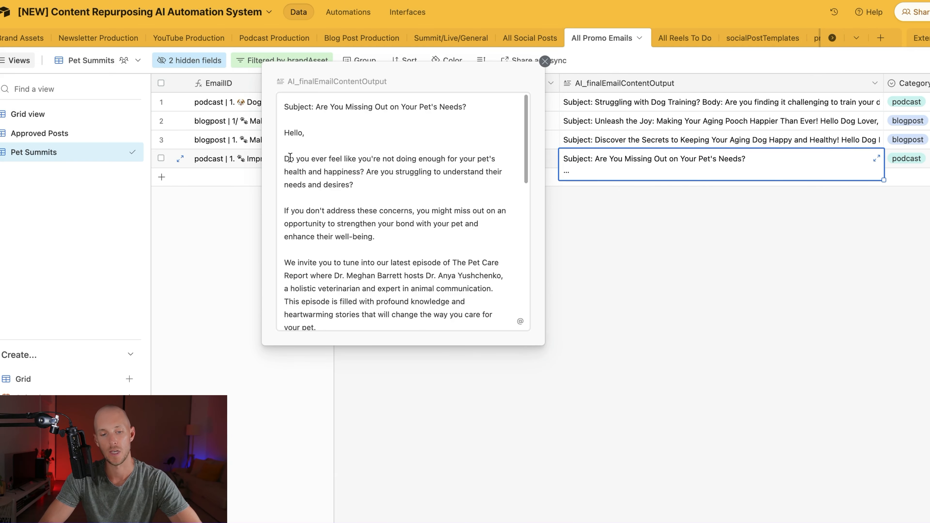
pyautogui.scroll(-1, 282, 154)
pyautogui.moveTo(289, 148)
pyautogui.mouseDown()
pyautogui.moveTo(371, 163)
pyautogui.moveTo(380, 181)
pyautogui.moveTo(291, 168)
pyautogui.moveTo(282, 158)
pyautogui.mouseUp()
pyautogui.scroll(-4, 380, 176)
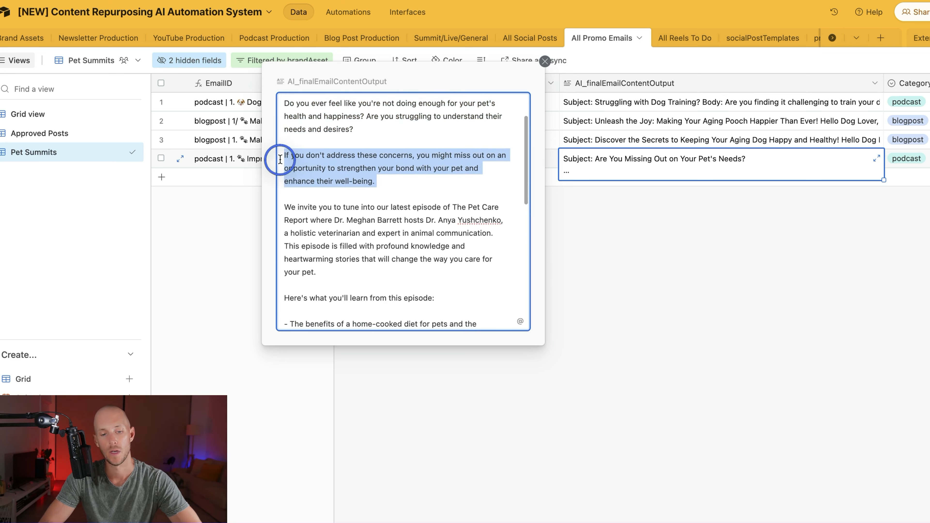
pyautogui.scroll(-3, 368, 178)
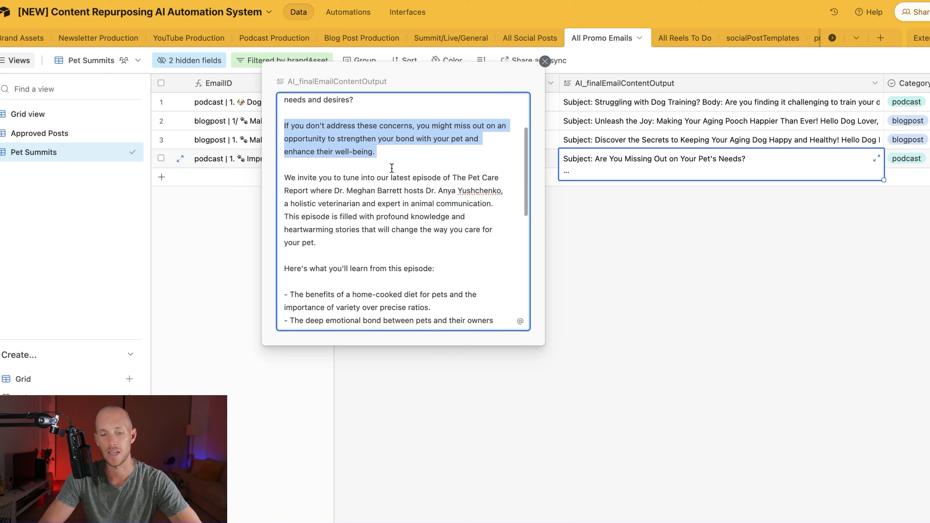
pyautogui.click(396, 168)
pyautogui.scroll(-3, 397, 175)
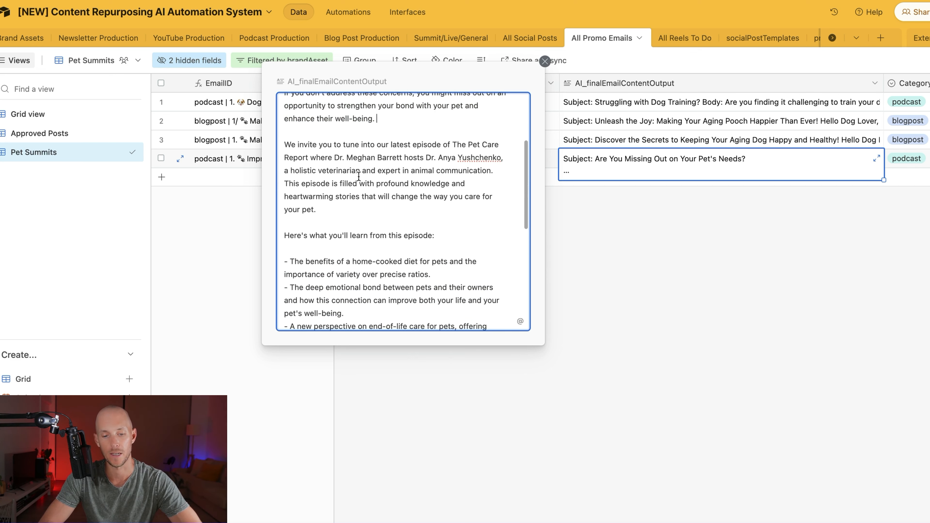
pyautogui.scroll(-2, 396, 176)
pyautogui.moveTo(285, 124); pyautogui.dragTo(330, 195)
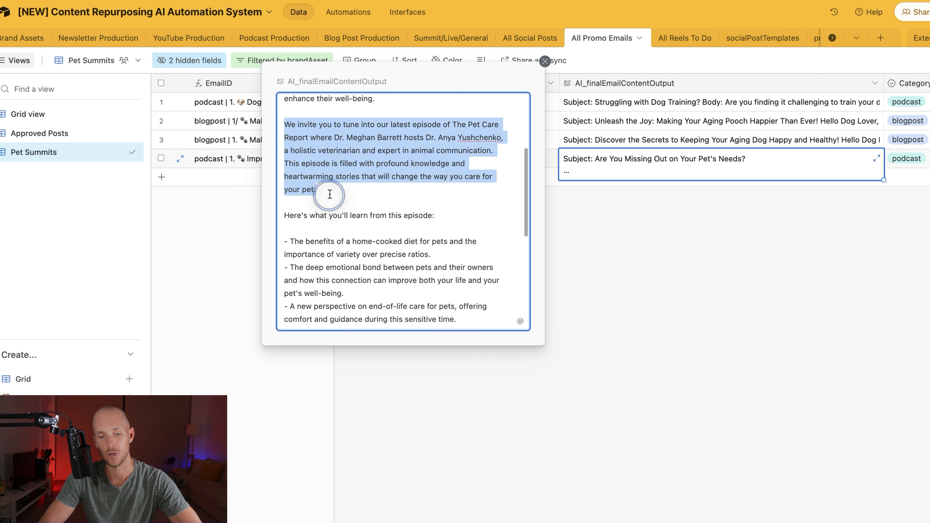
pyautogui.scroll(-8, 330, 195)
pyautogui.moveTo(485, 241); pyautogui.dragTo(388, 293)
pyautogui.scroll(-8, 272, 150)
pyautogui.scroll(-5, 392, 290)
pyautogui.click(634, 291)
pyautogui.hscroll(15, 603, 185)
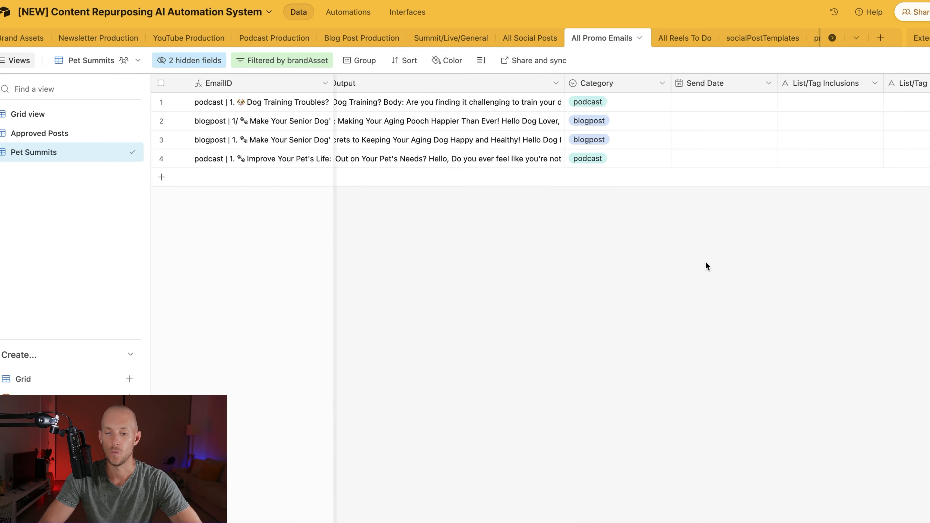
pyautogui.hscroll(10, 879, 150)
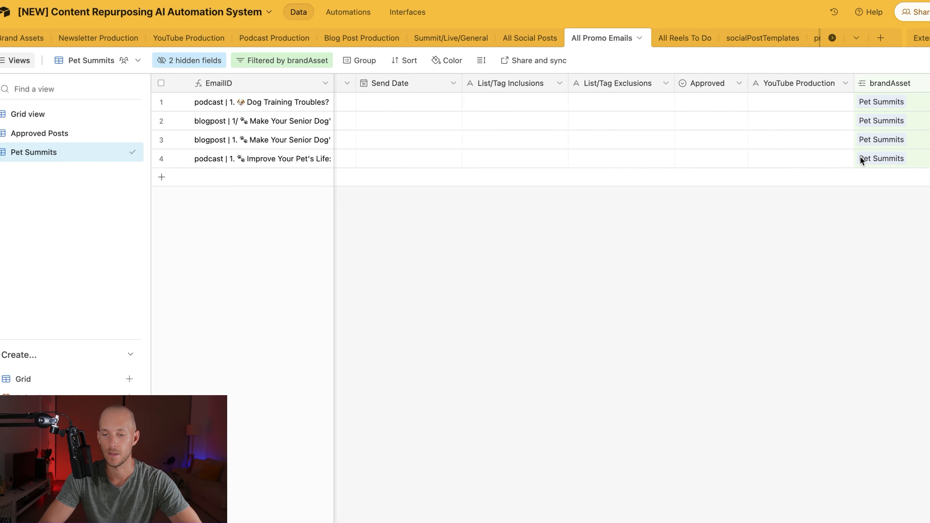
pyautogui.click(560, 158)
pyautogui.click(575, 162)
pyautogui.click(541, 218)
pyautogui.click(566, 159)
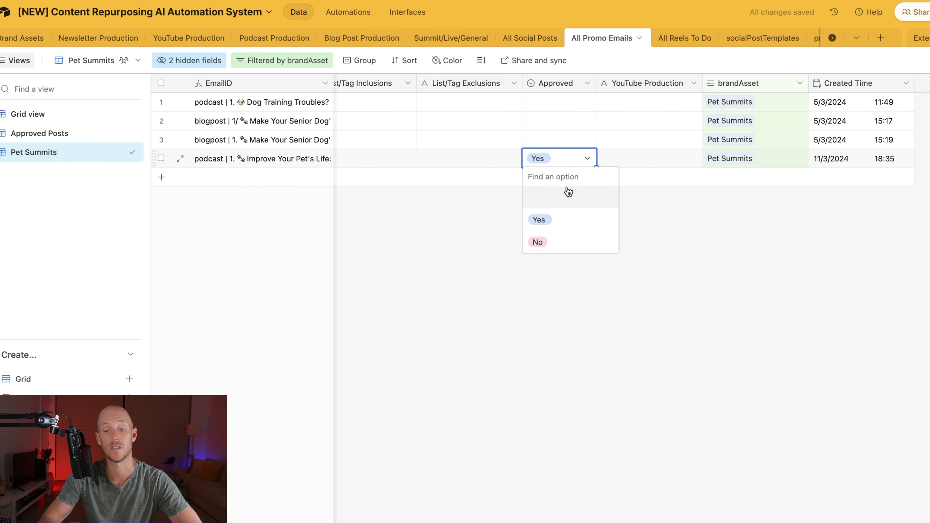
pyautogui.click(567, 199)
pyautogui.click(609, 275)
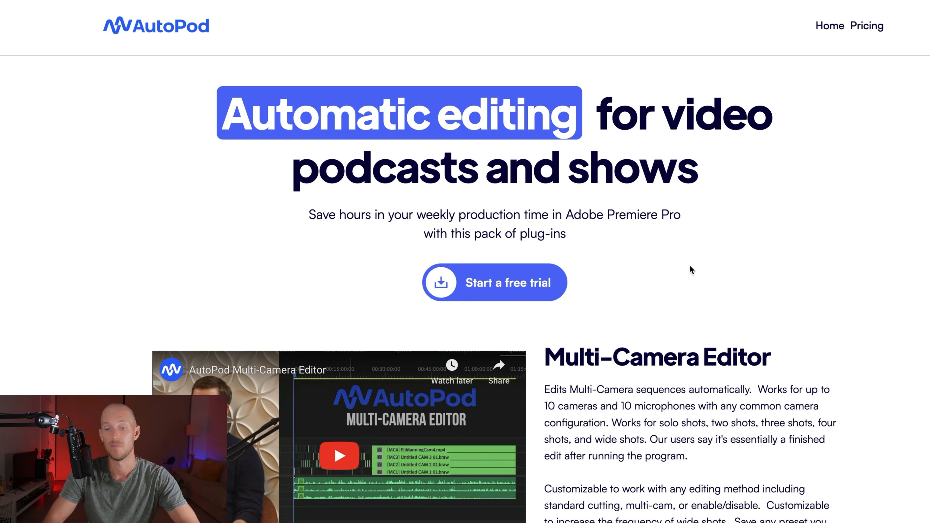
# Step: Leave the AutoPod page for the Airtable tab showing the Pet Summits view of All Promo Emails
pyautogui.click(746, 249)
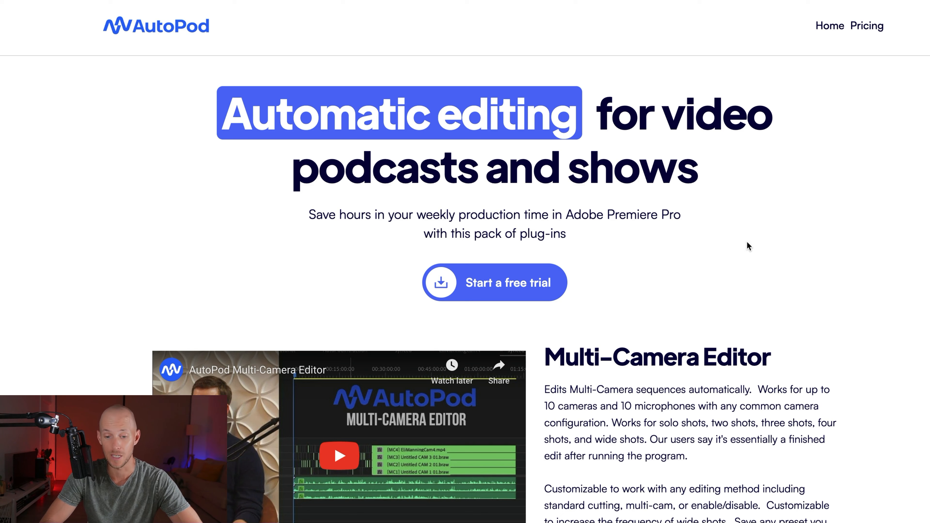
pyautogui.click(748, 243)
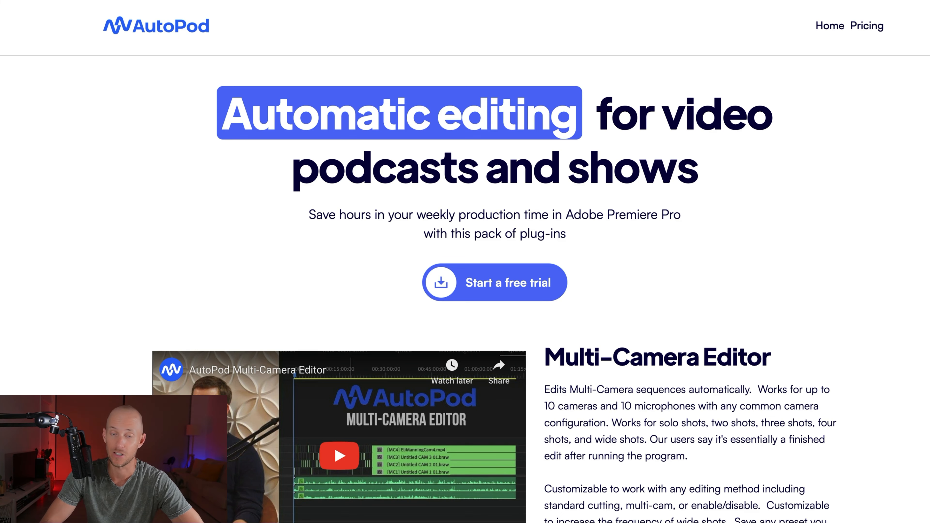
pyautogui.click(256, 1)
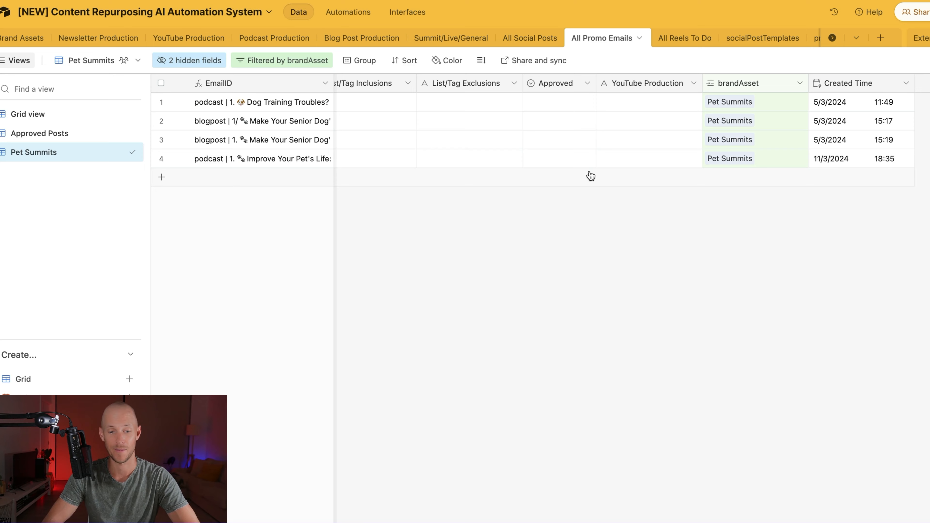
pyautogui.hscroll(-5, 563, 166)
pyautogui.hscroll(-10, 563, 165)
pyautogui.hscroll(15, 563, 166)
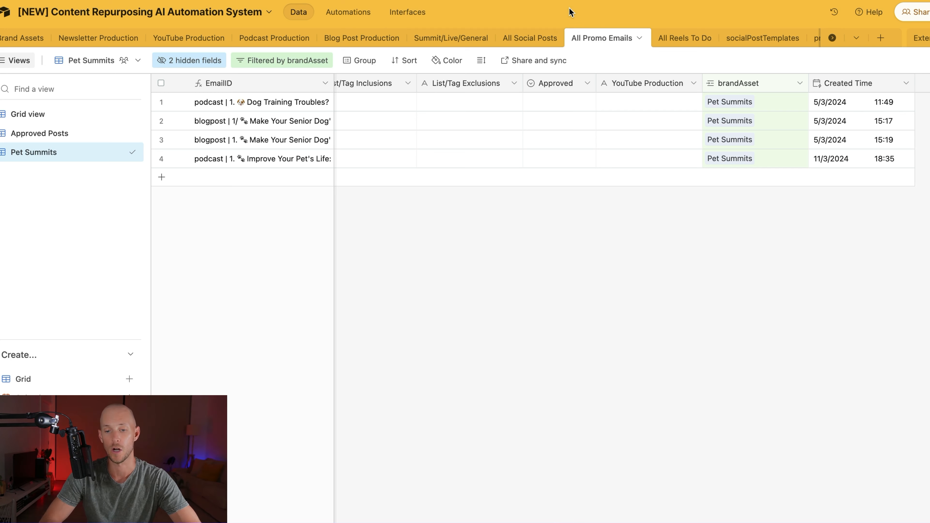
pyautogui.click(628, 7)
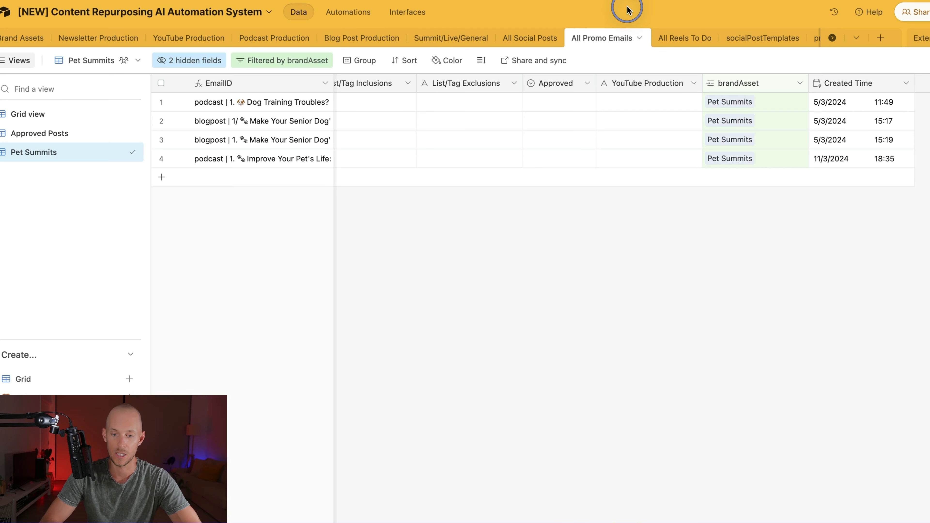